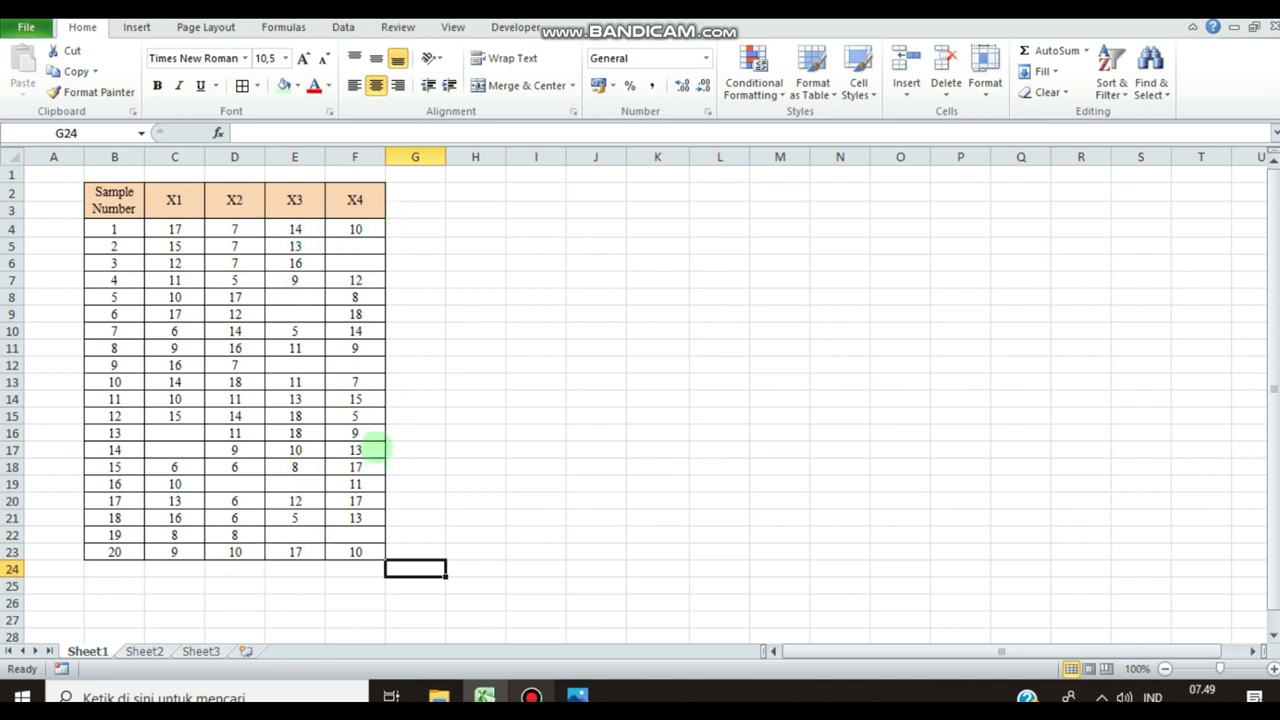
- Label cell F24 "Jumlah" and paste the copied block of X-bar and S chart calculation columns beside the data, starting at G2
key(Left)
text(Jumlah)
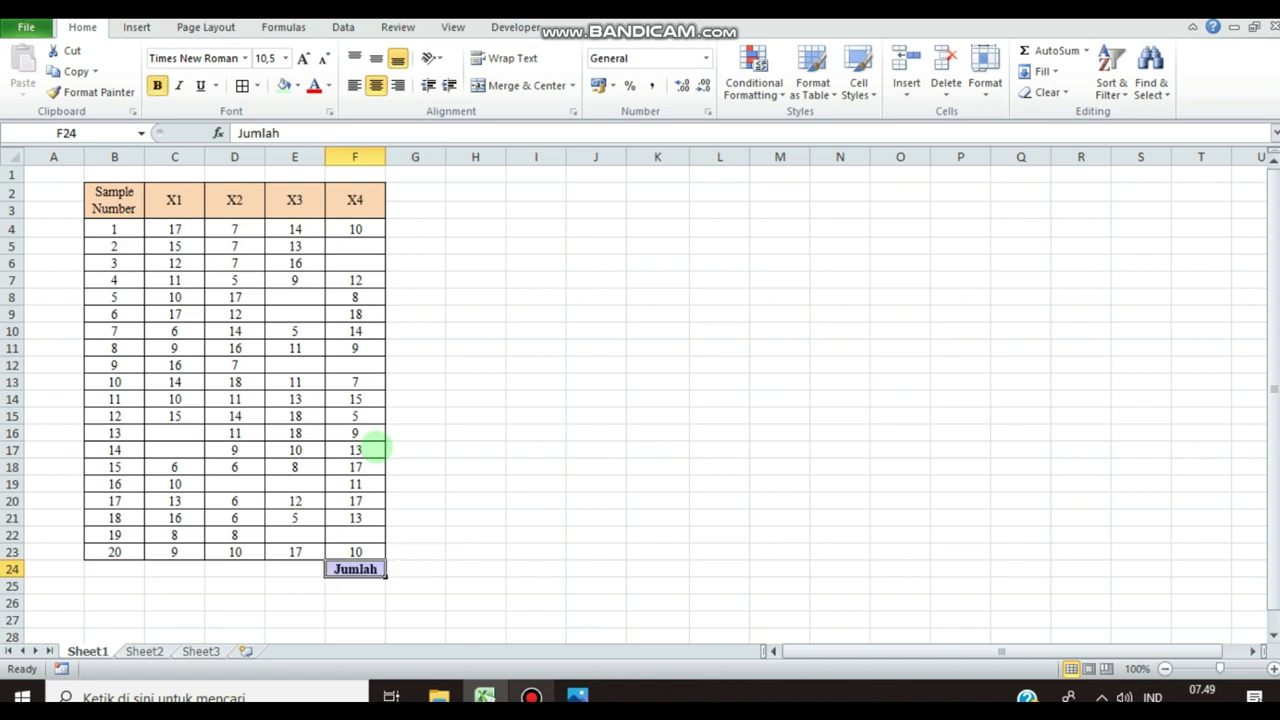
key(ctrl+v)
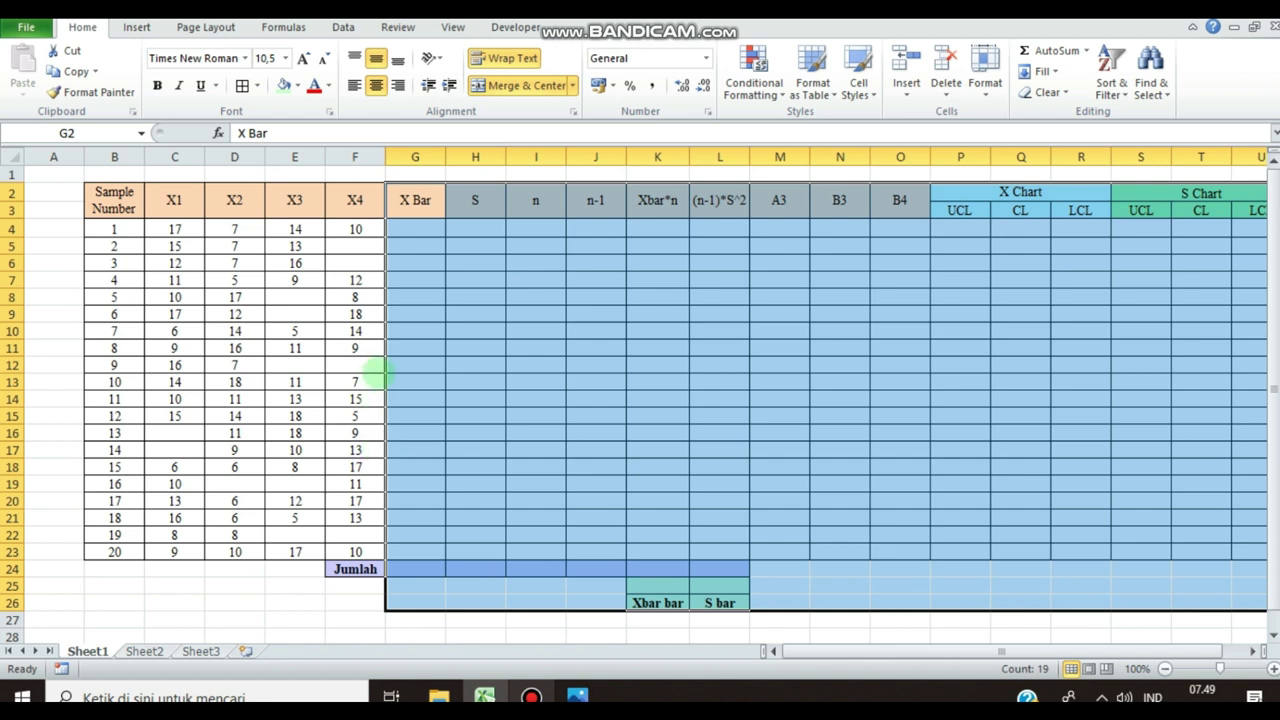
click(403, 350)
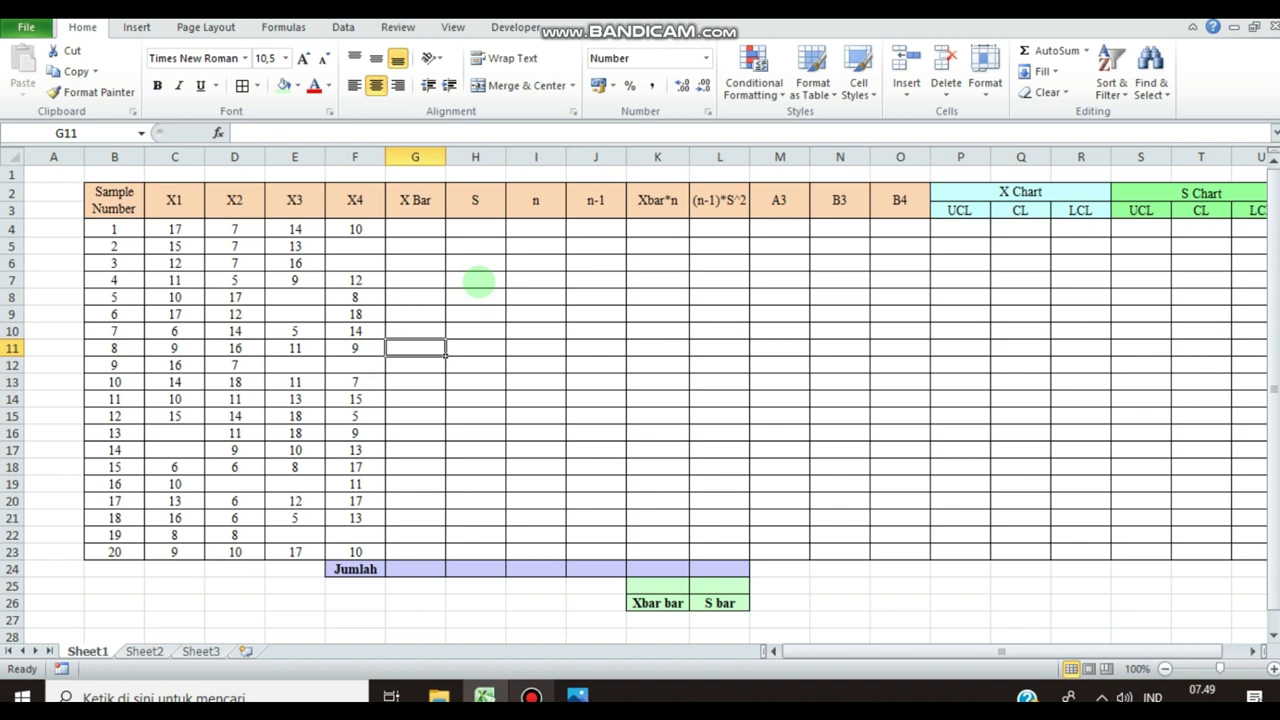
- Calculate each sample's X Bar with =AVERAGE(C4:F4) in G4 and fill the formula down to G23
click(418, 227)
text(=A)
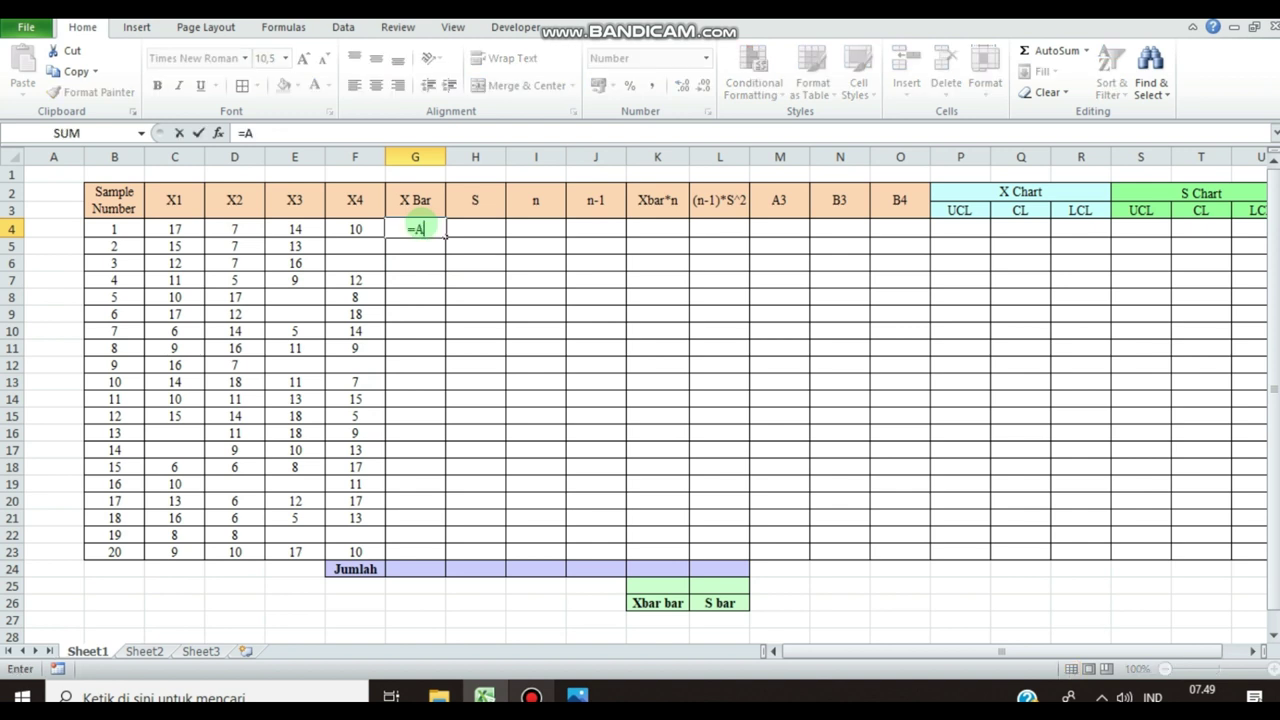
text(VERAGE()
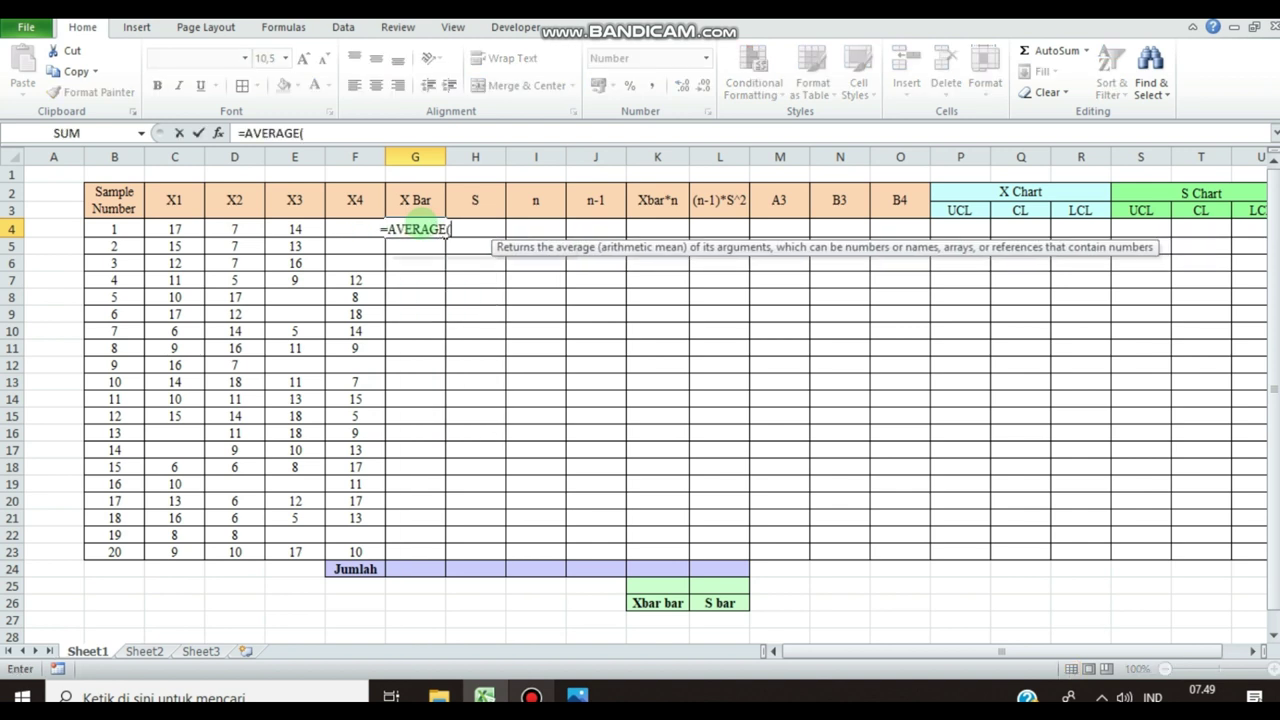
drag(162, 230, 338, 230)
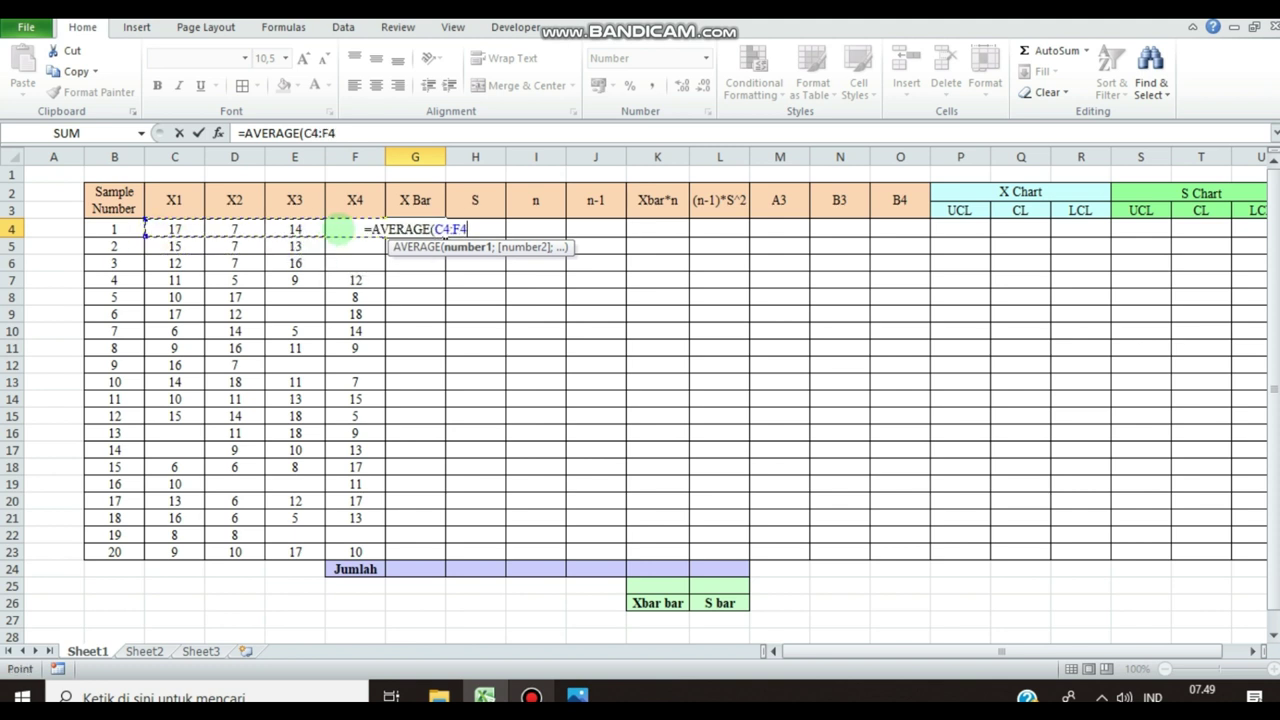
text())
key(Return)
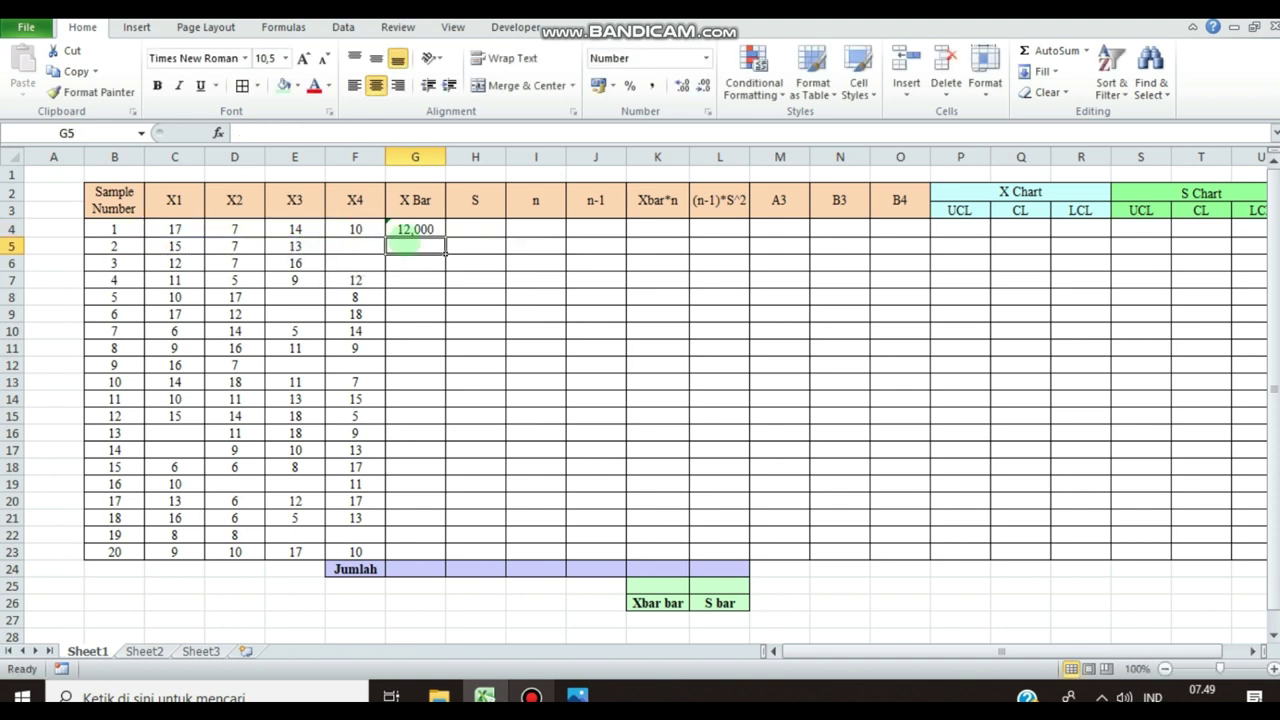
click(415, 229)
drag(446, 238, 414, 563)
- Total the X Bar column in the Jumlah row by entering =SUM(G4:G23) in G24
click(415, 568)
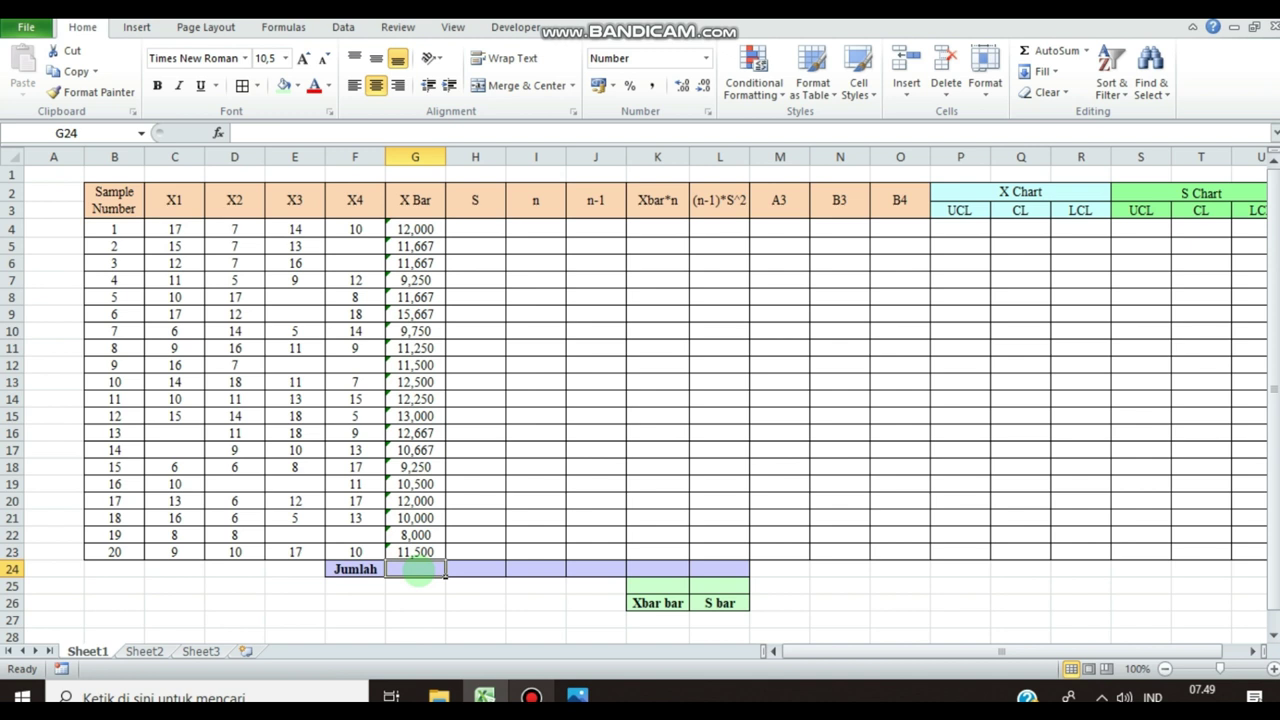
text(=)
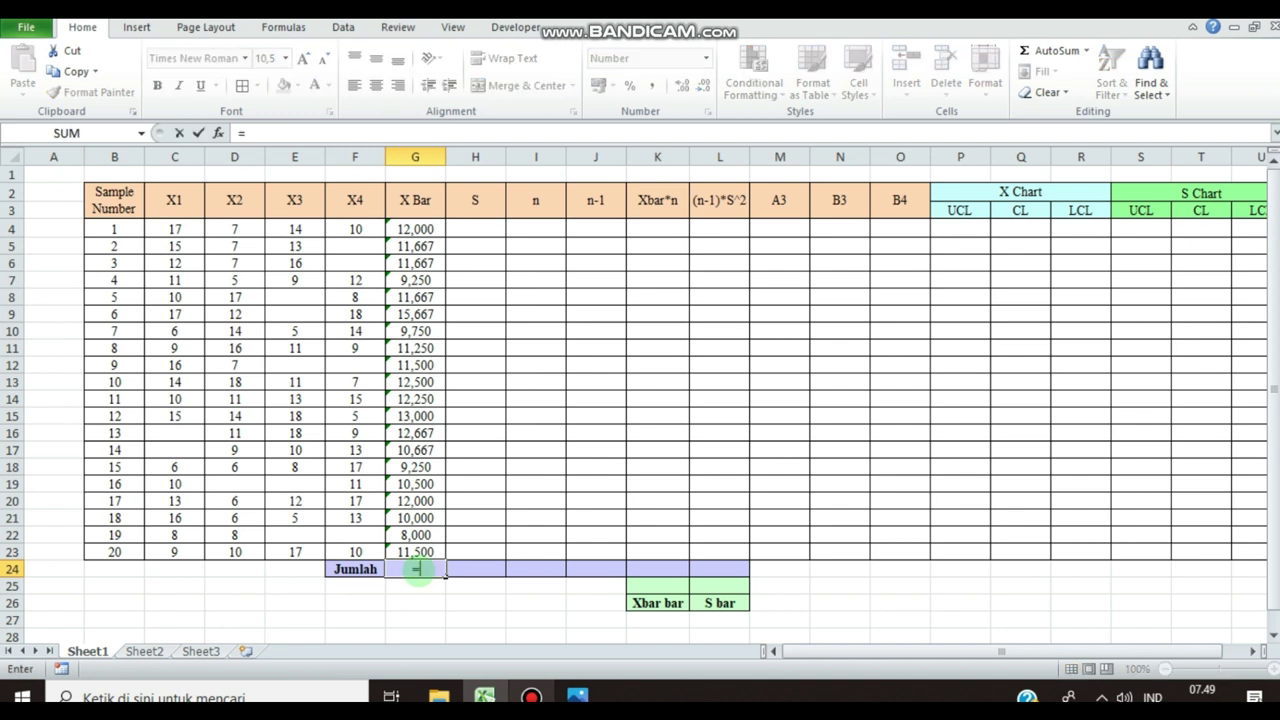
text(SUM()
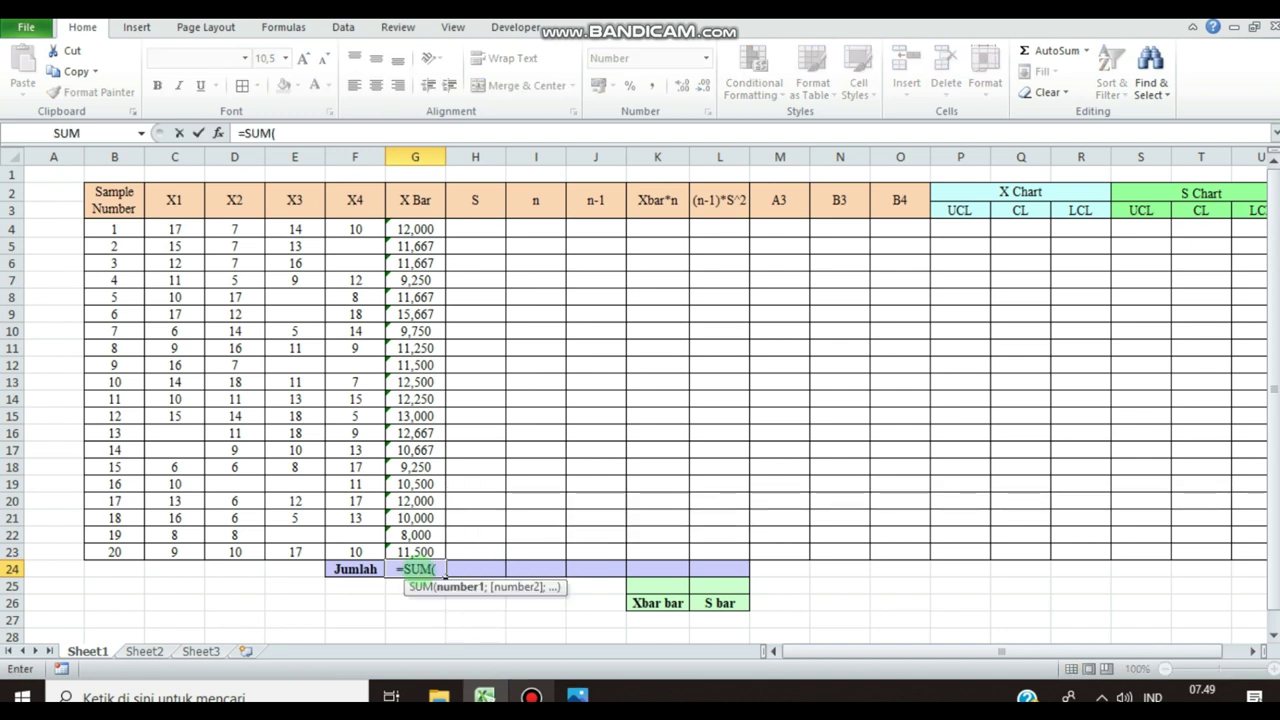
drag(420, 229, 418, 550)
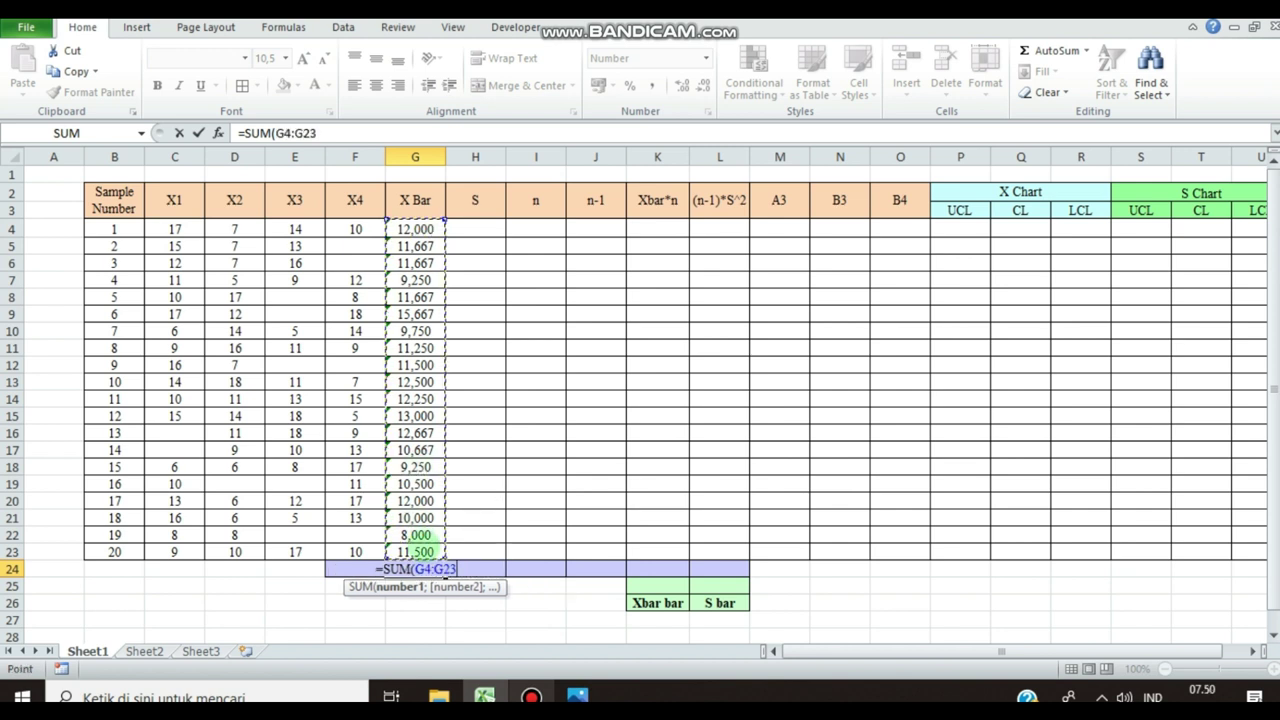
text())
key(Return)
- Calculate each sample's standard deviation with =STDEV(C4:F4) in H4 and fill it down to H23
click(495, 226)
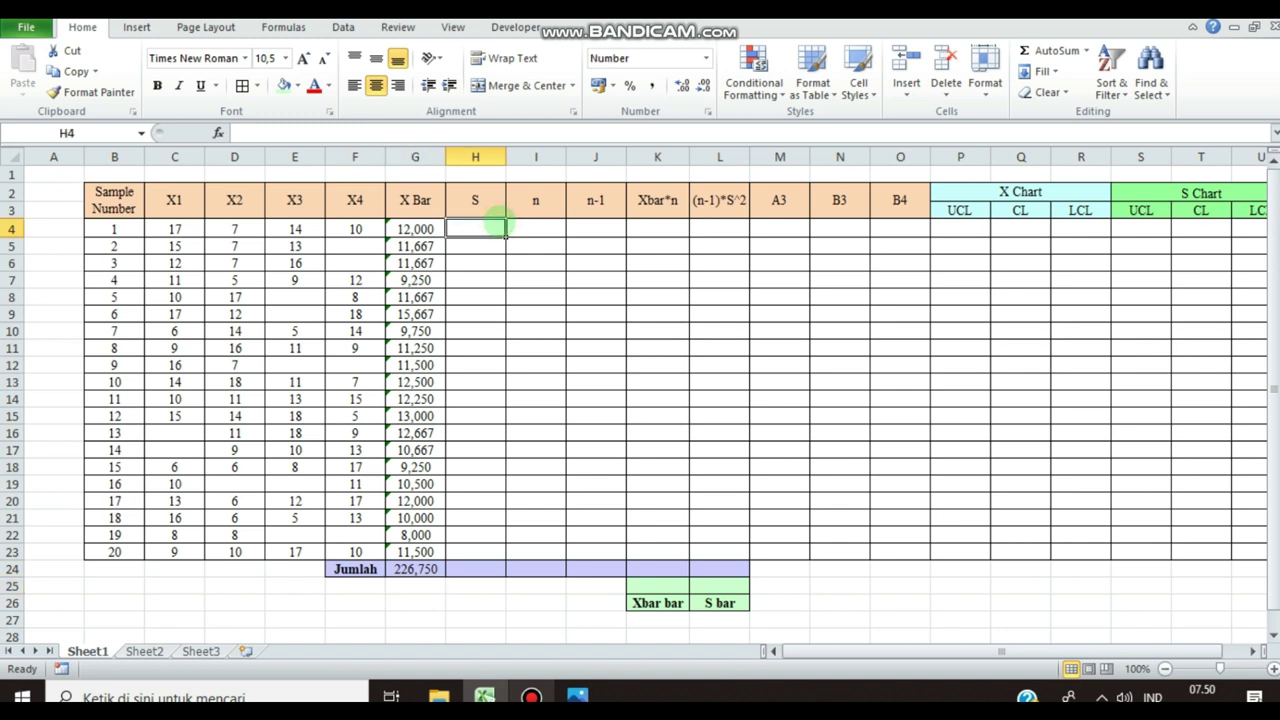
text(=STDEV)
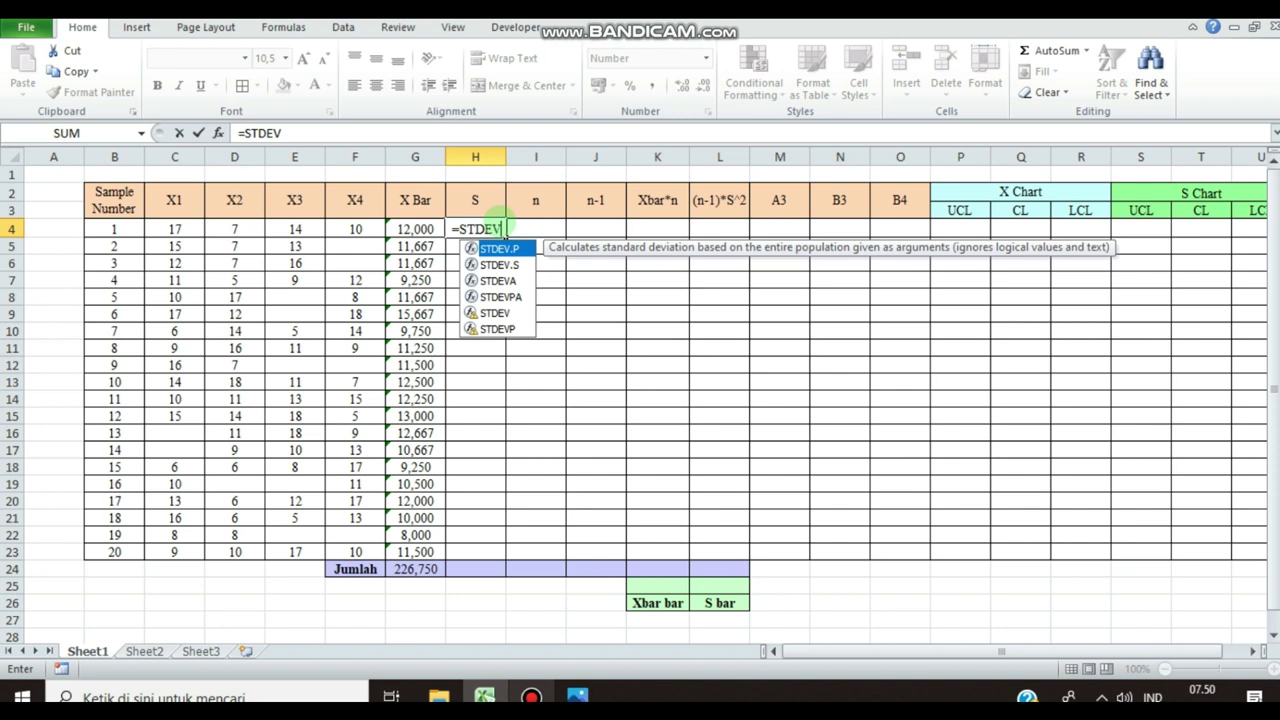
text(()
drag(175, 229, 355, 229)
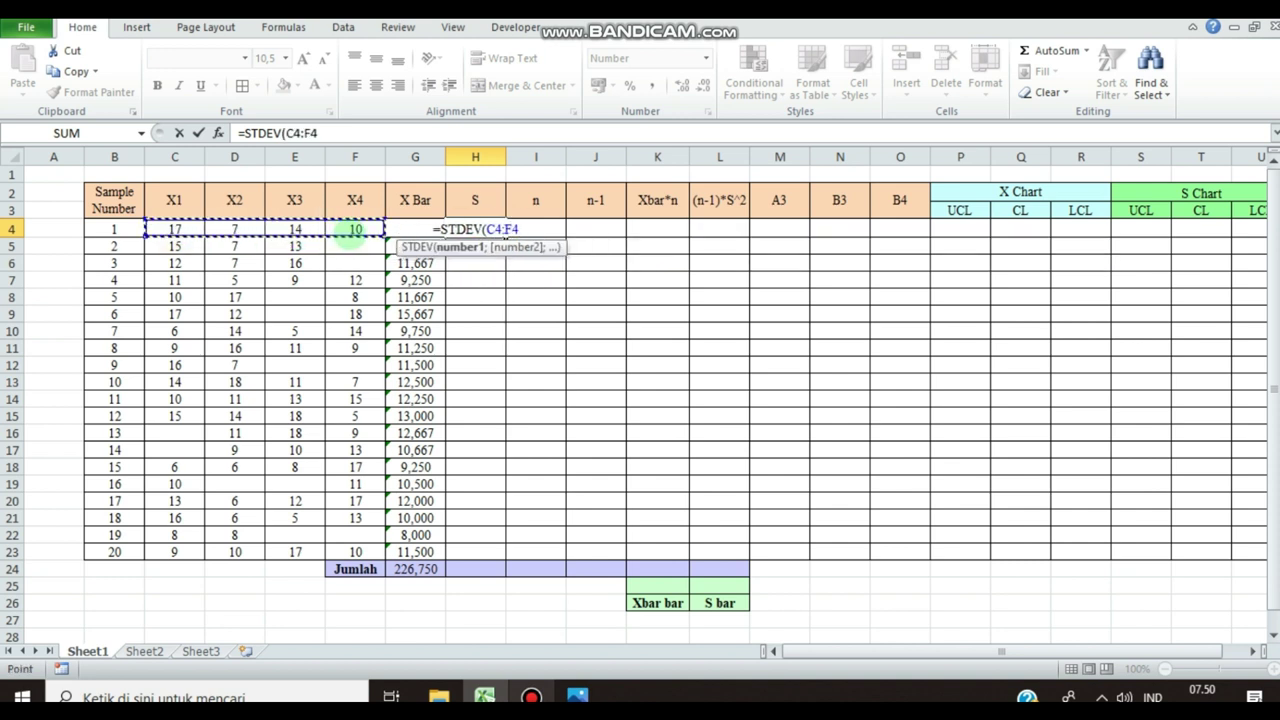
key(Return)
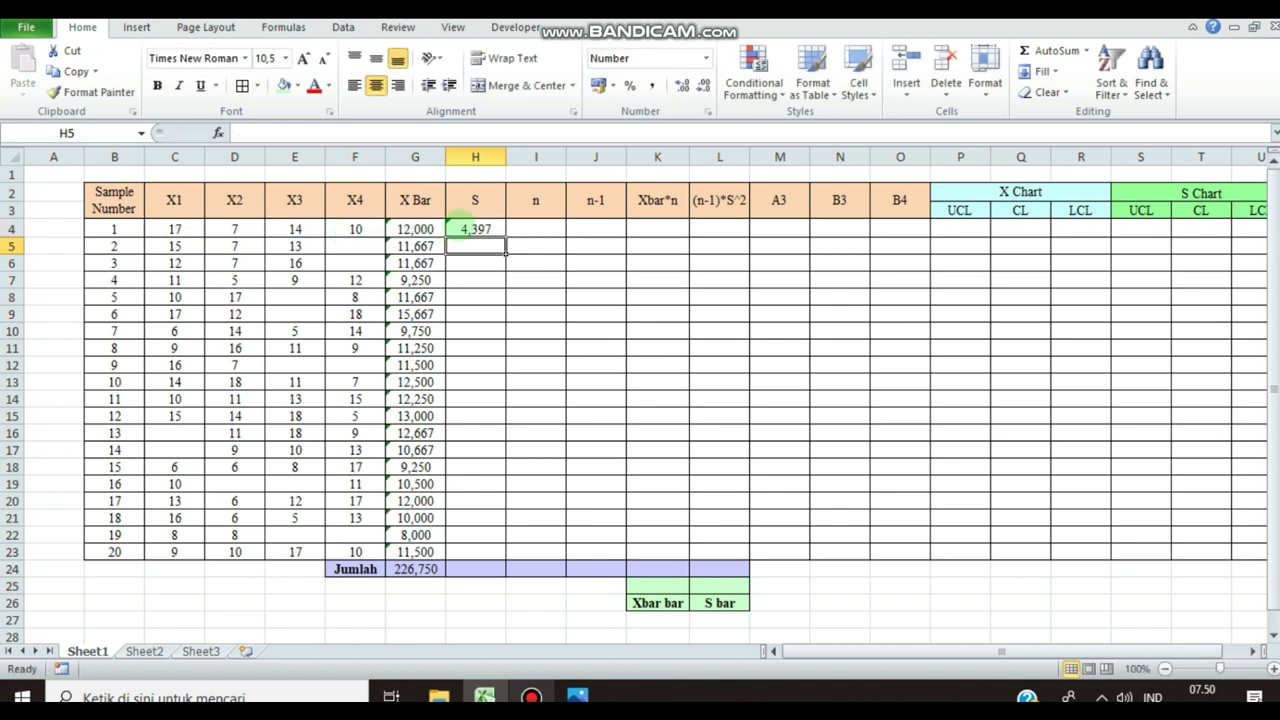
click(462, 229)
drag(506, 238, 486, 552)
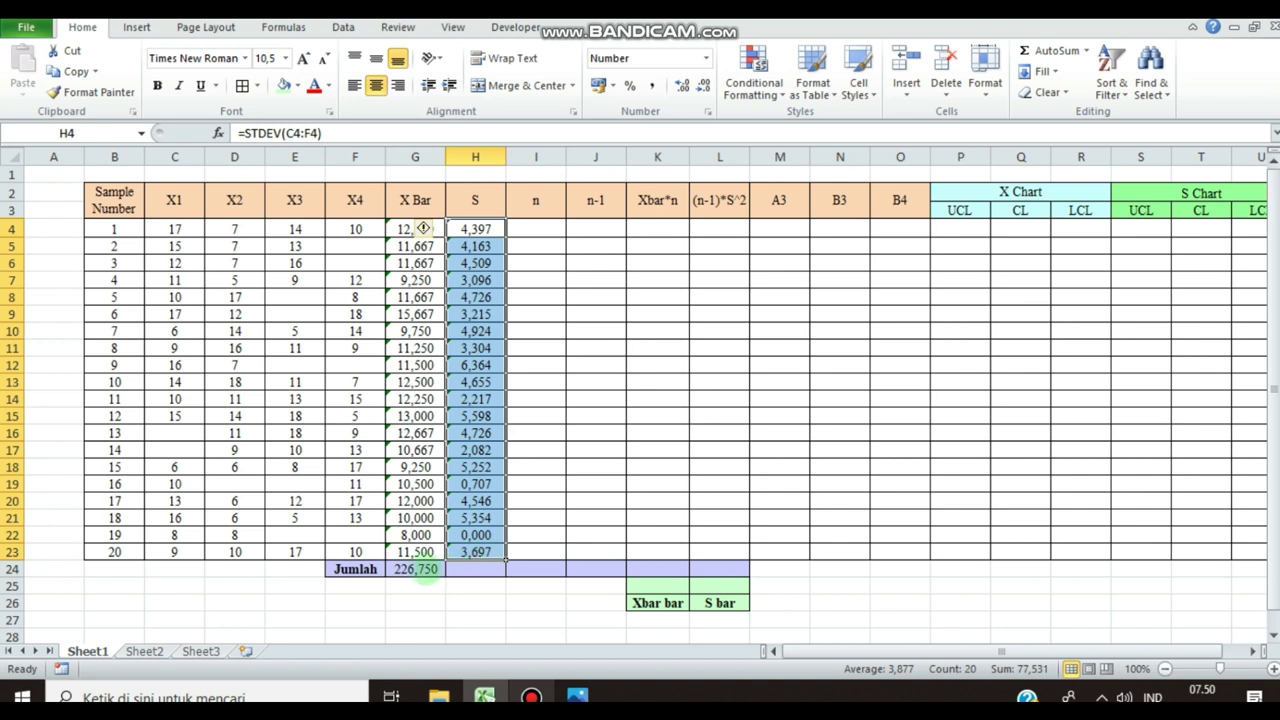
- Extend the SUM formula in G24 across the Jumlah row to L24
click(418, 569)
drag(445, 576, 740, 570)
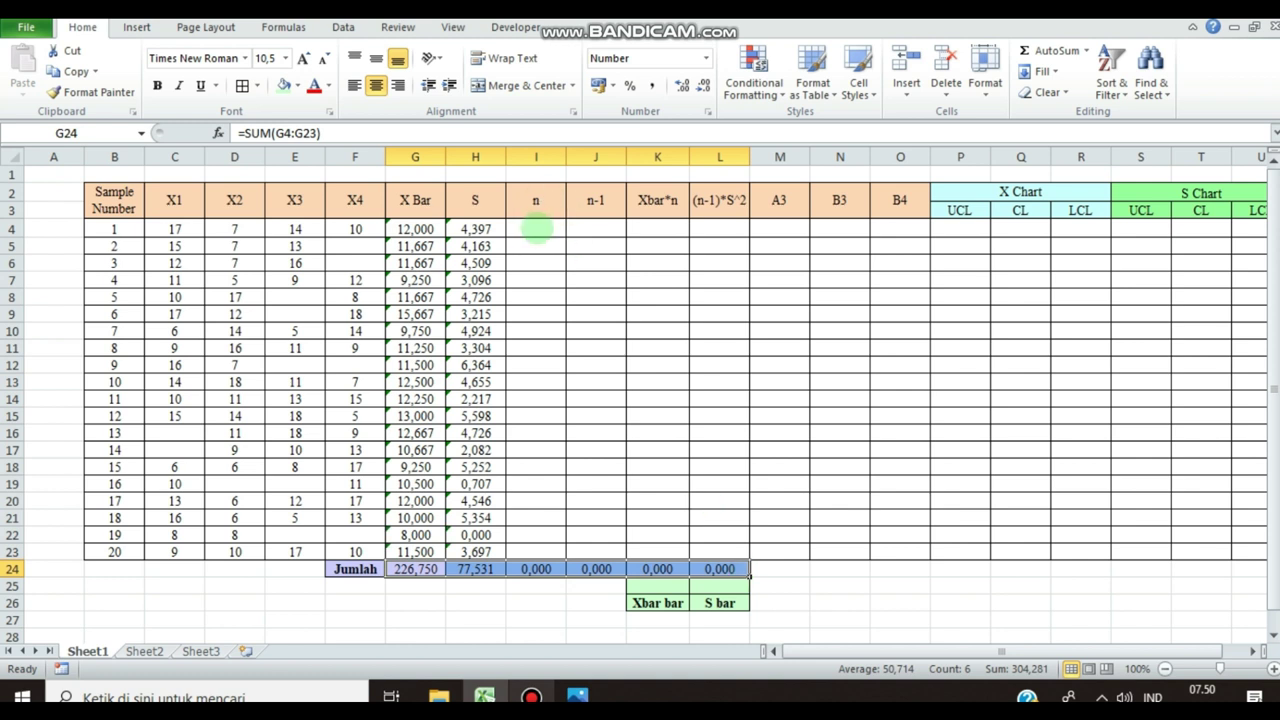
- Enter n in I4:I23 as 4, 3, 3, 4, 3, 3, 4, 4, 2, 4, 4, 4, 3, 3, 4, 2, 4, 4, 2, 4
click(535, 230)
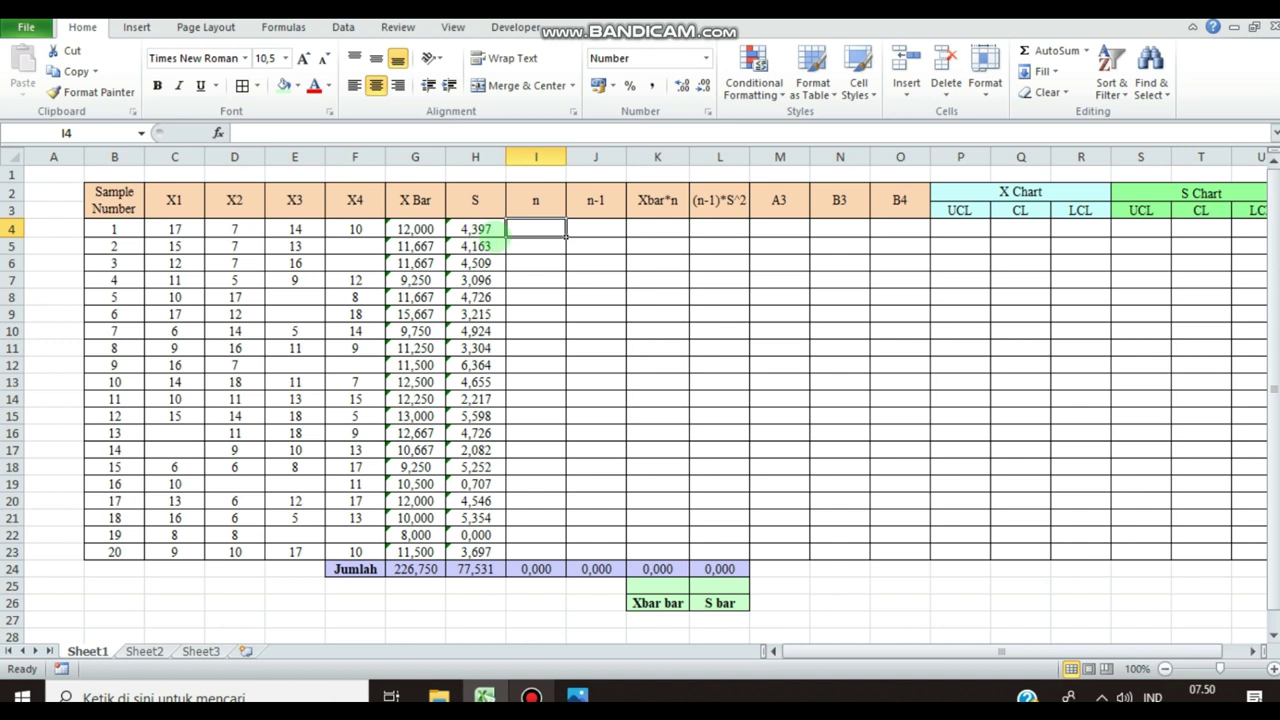
text(4)
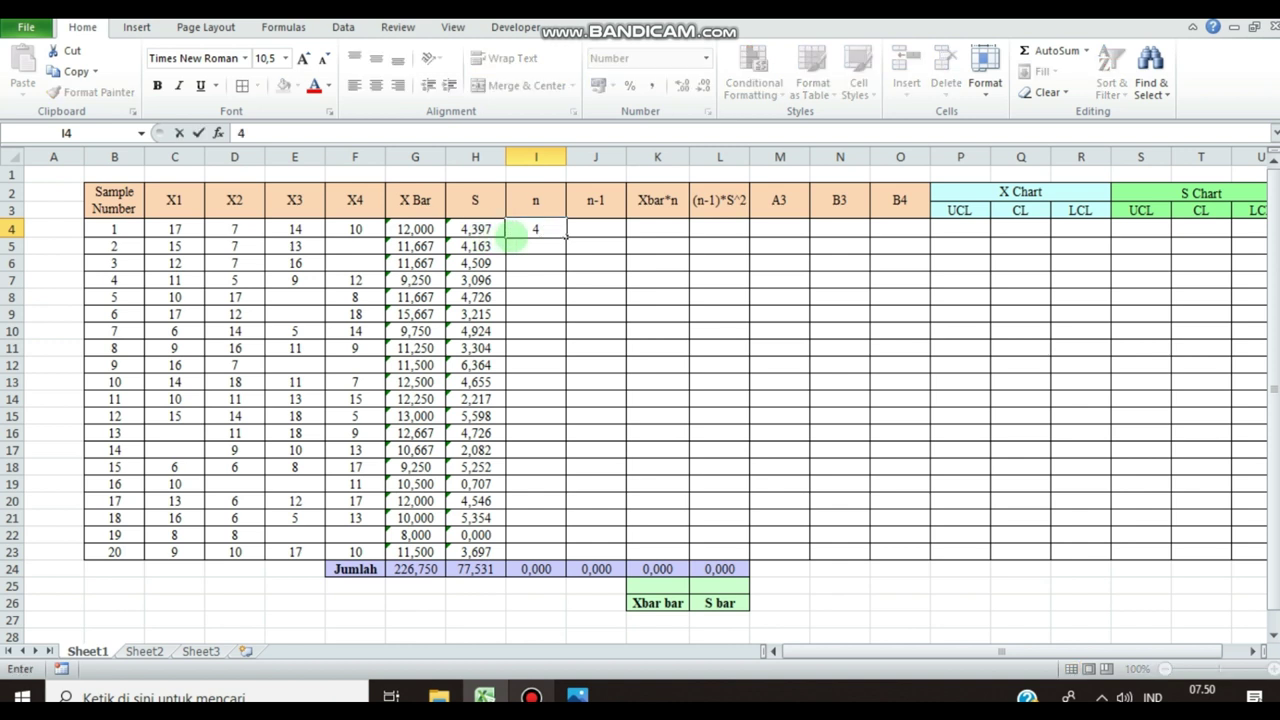
key(Return)
text(3)
key(Return)
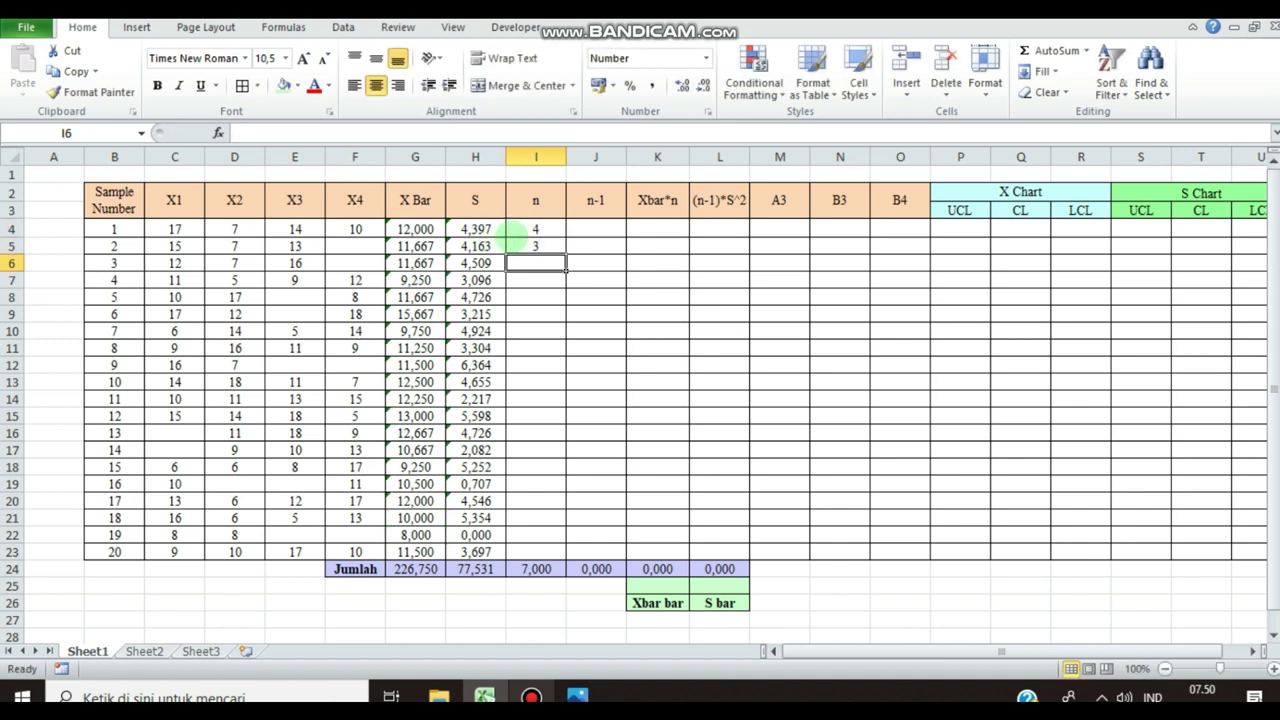
text(3)
key(Return)
text(4)
key(Return)
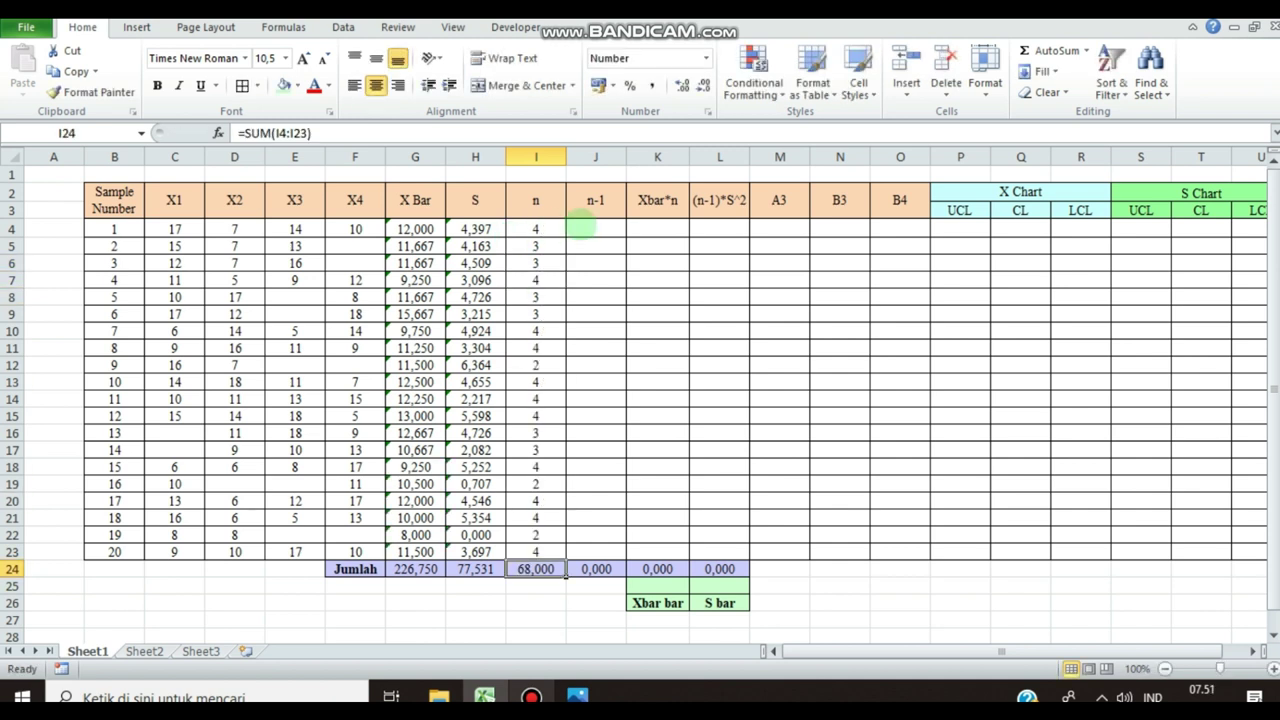
- Calculate the n-1 column with =I4-1 in J4 and fill the formula down to J23
click(597, 228)
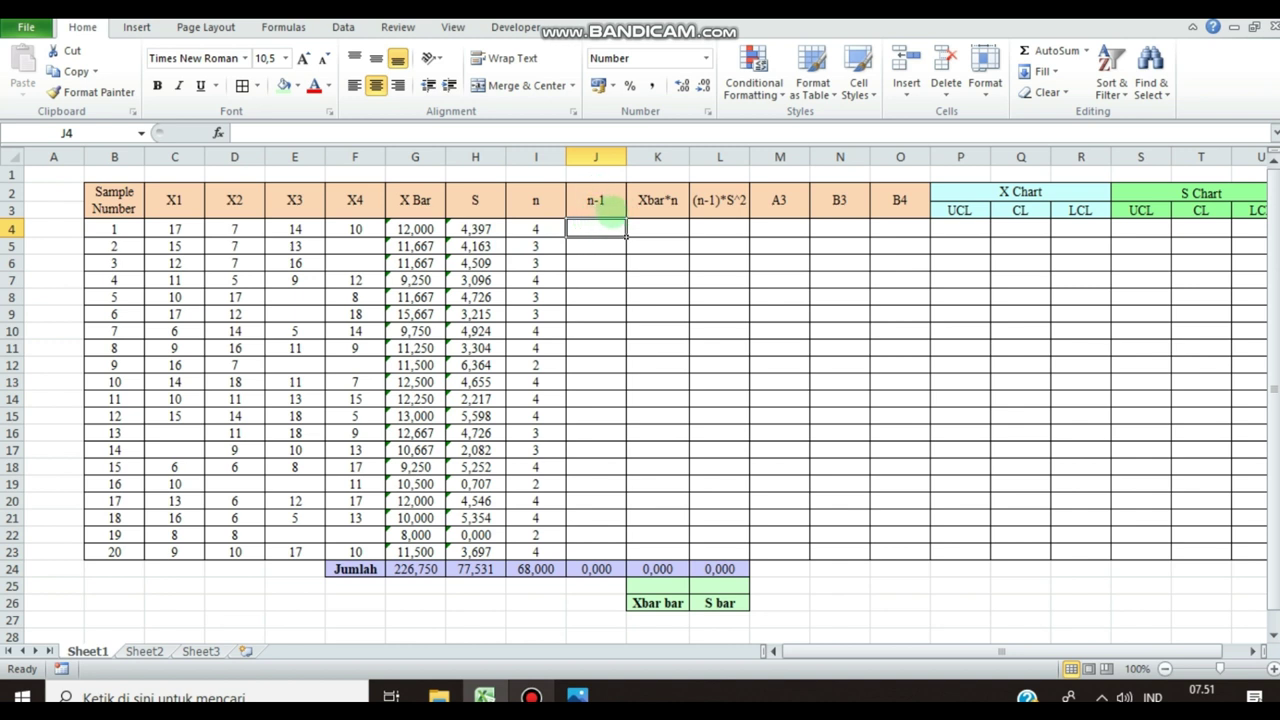
text(=)
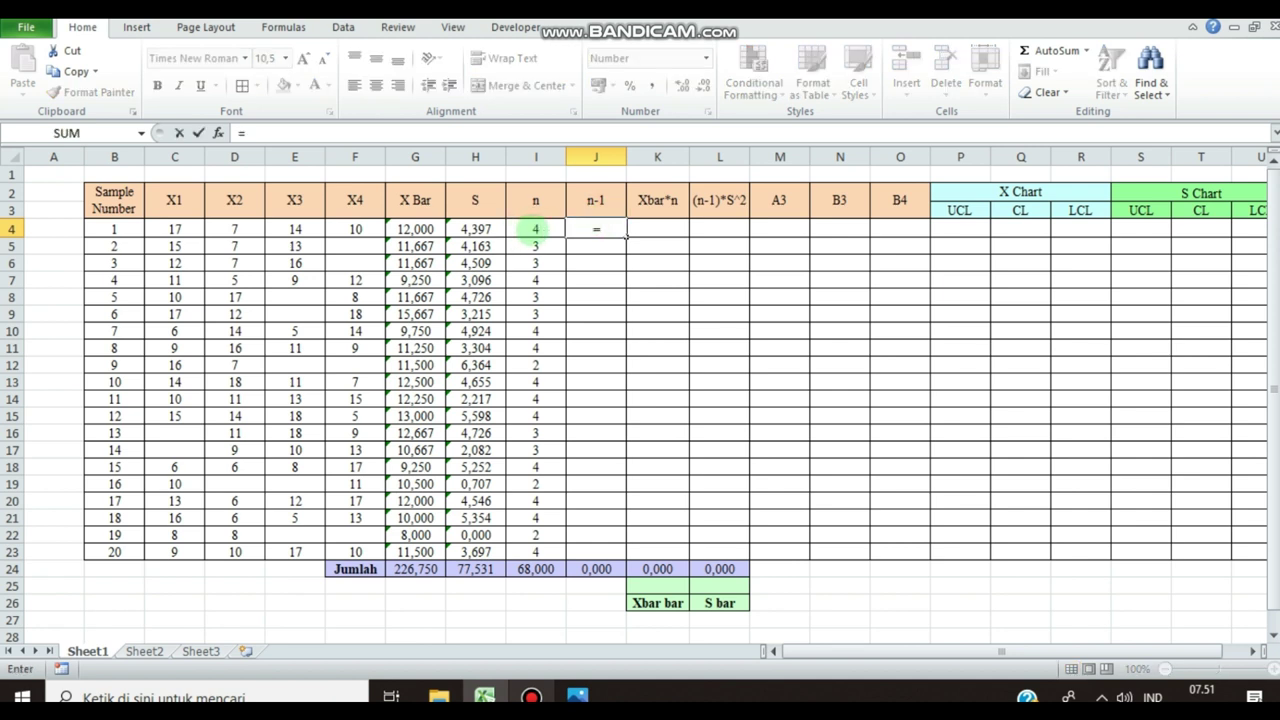
click(534, 229)
text(-1)
key(Return)
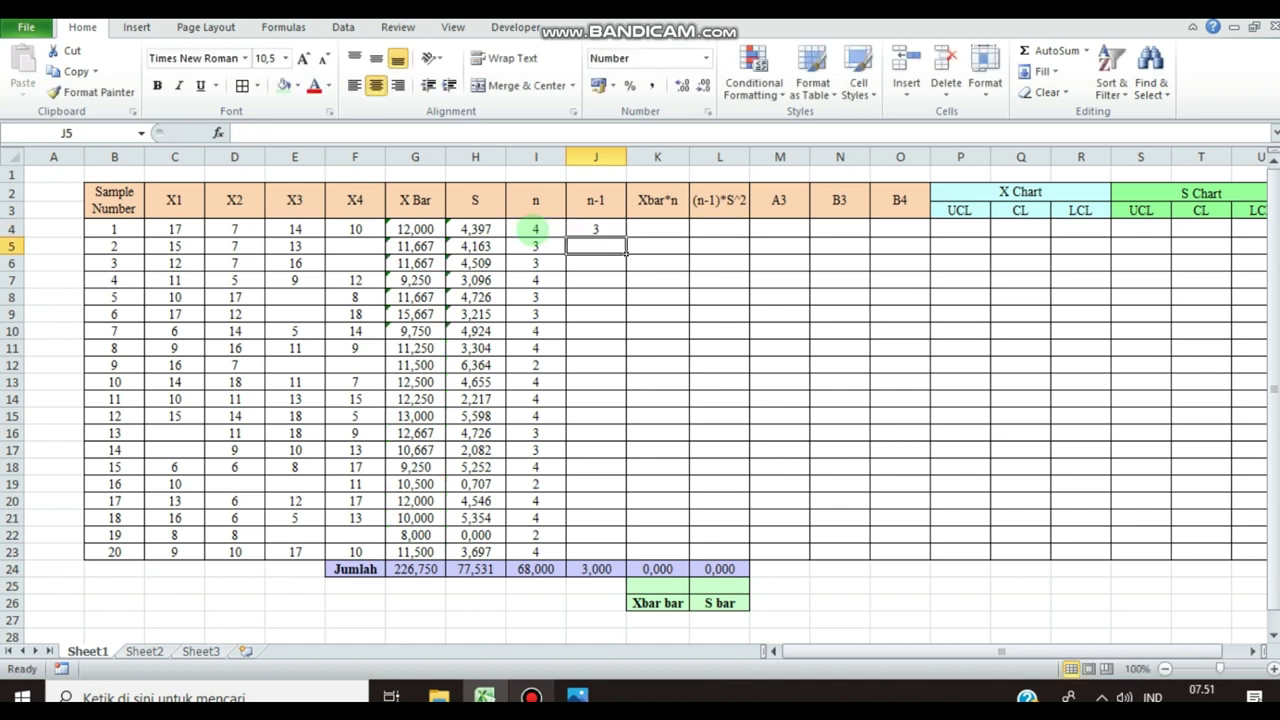
click(610, 231)
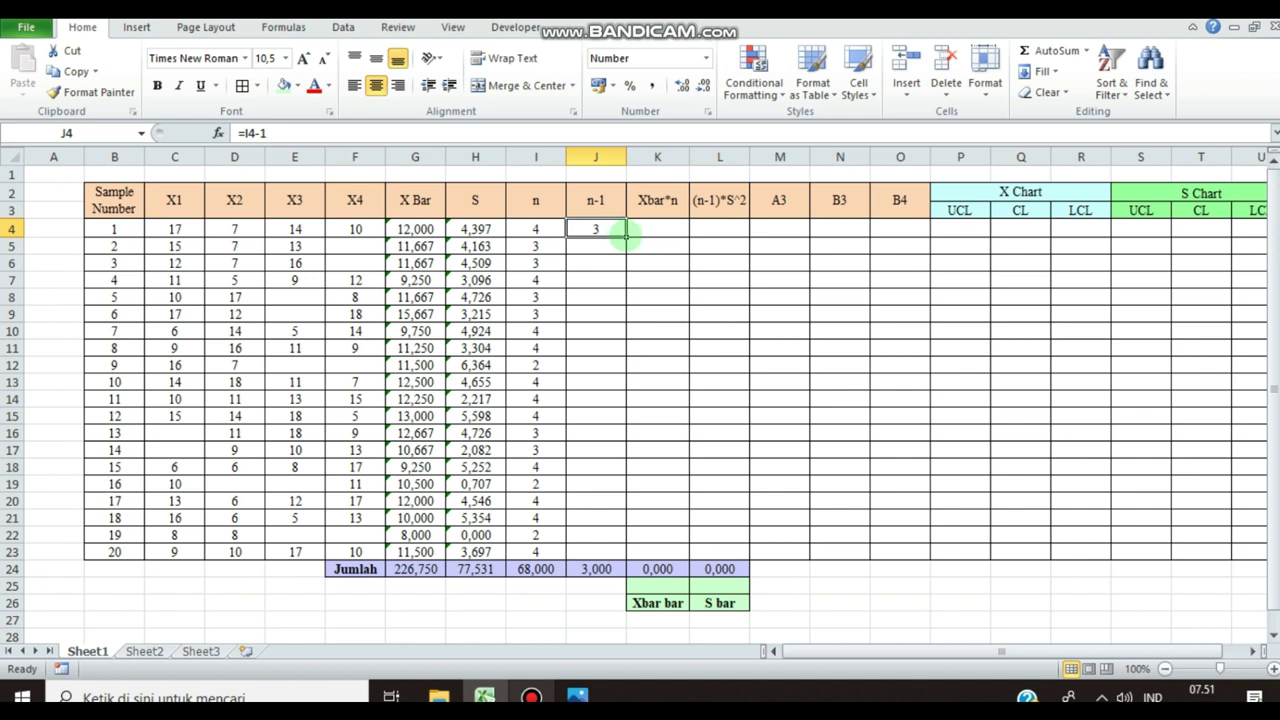
double_click(627, 238)
- Calculate the Xbar*n column with =G4*I4 in K4 and fill the formula down to K23
click(674, 227)
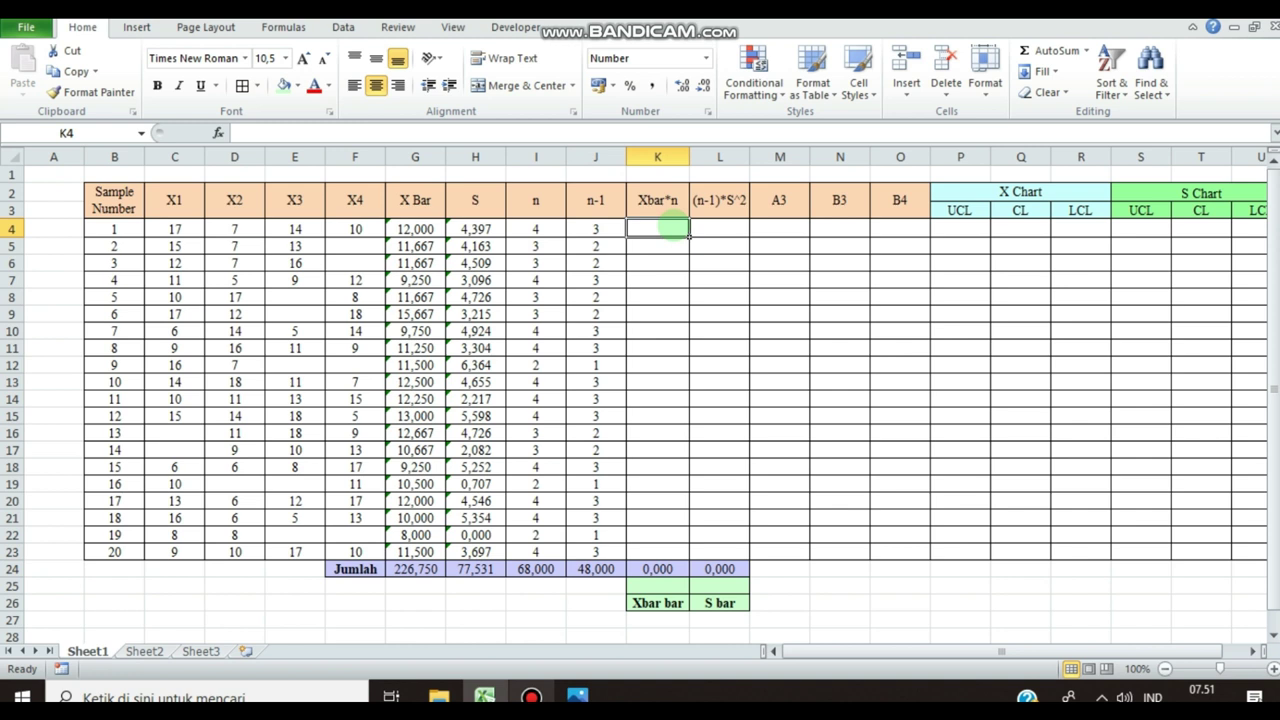
text(=)
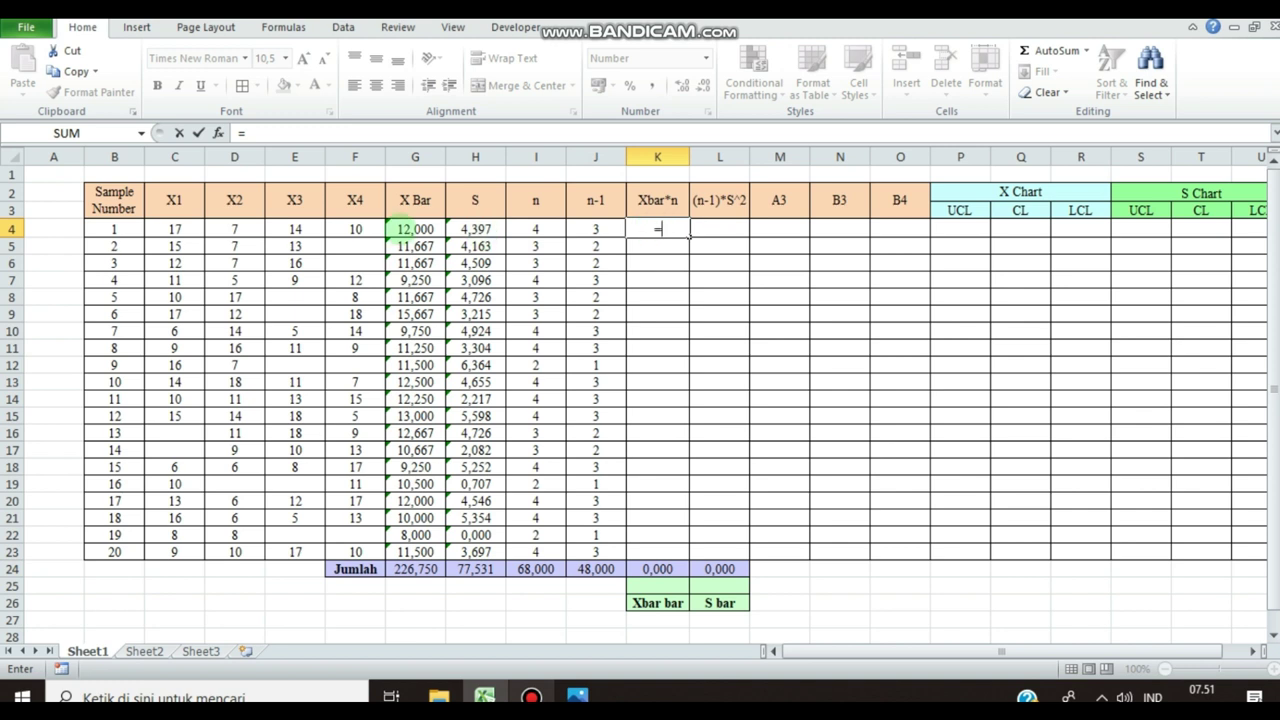
click(414, 229)
text(*)
click(552, 230)
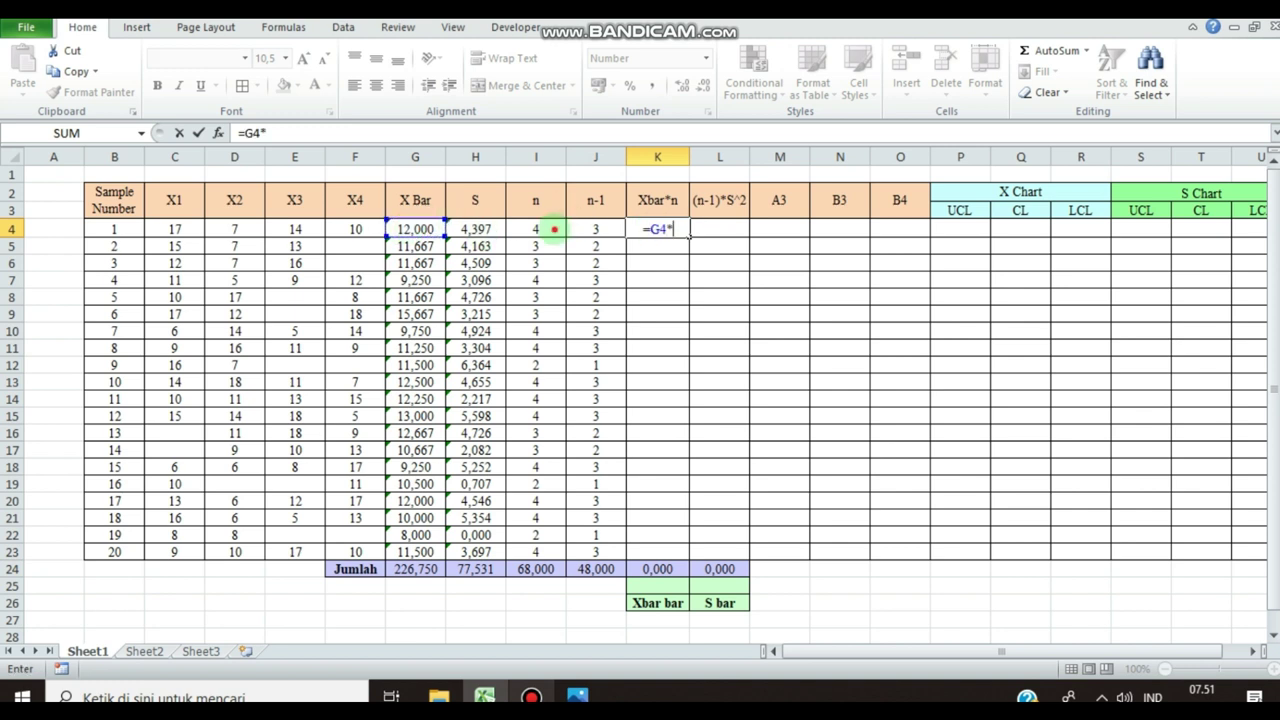
key(Return)
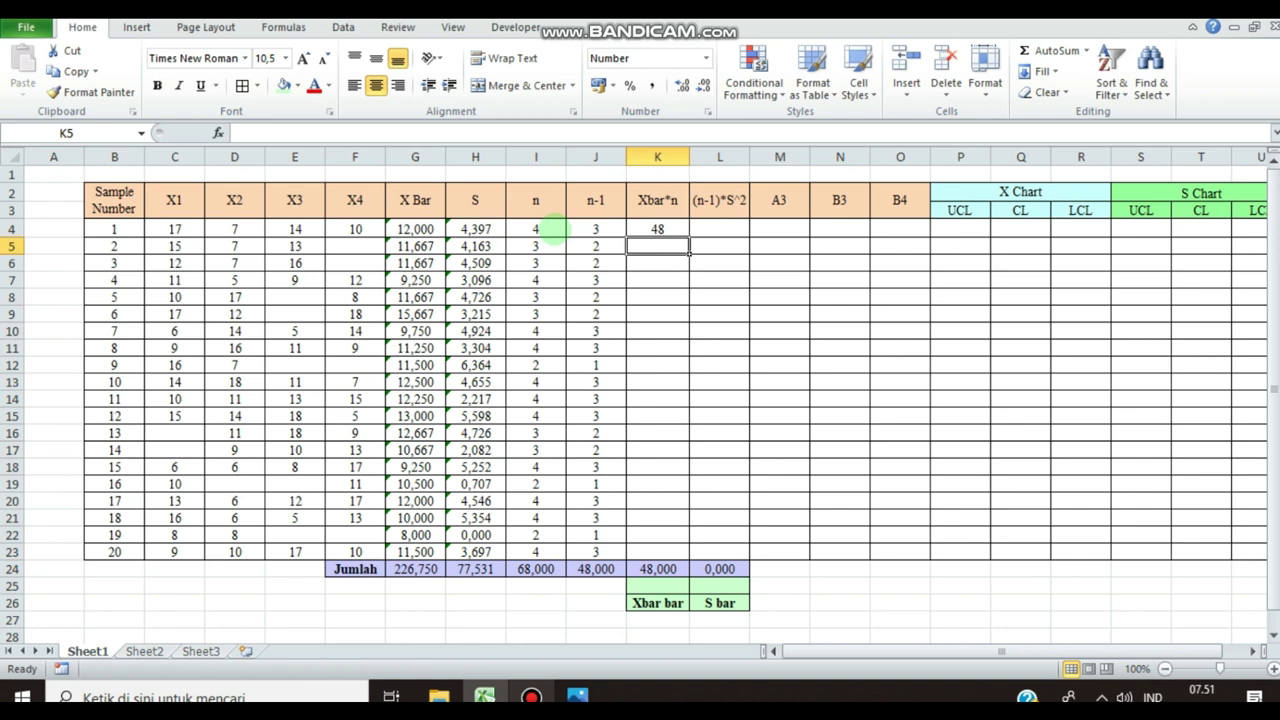
click(660, 232)
double_click(689, 236)
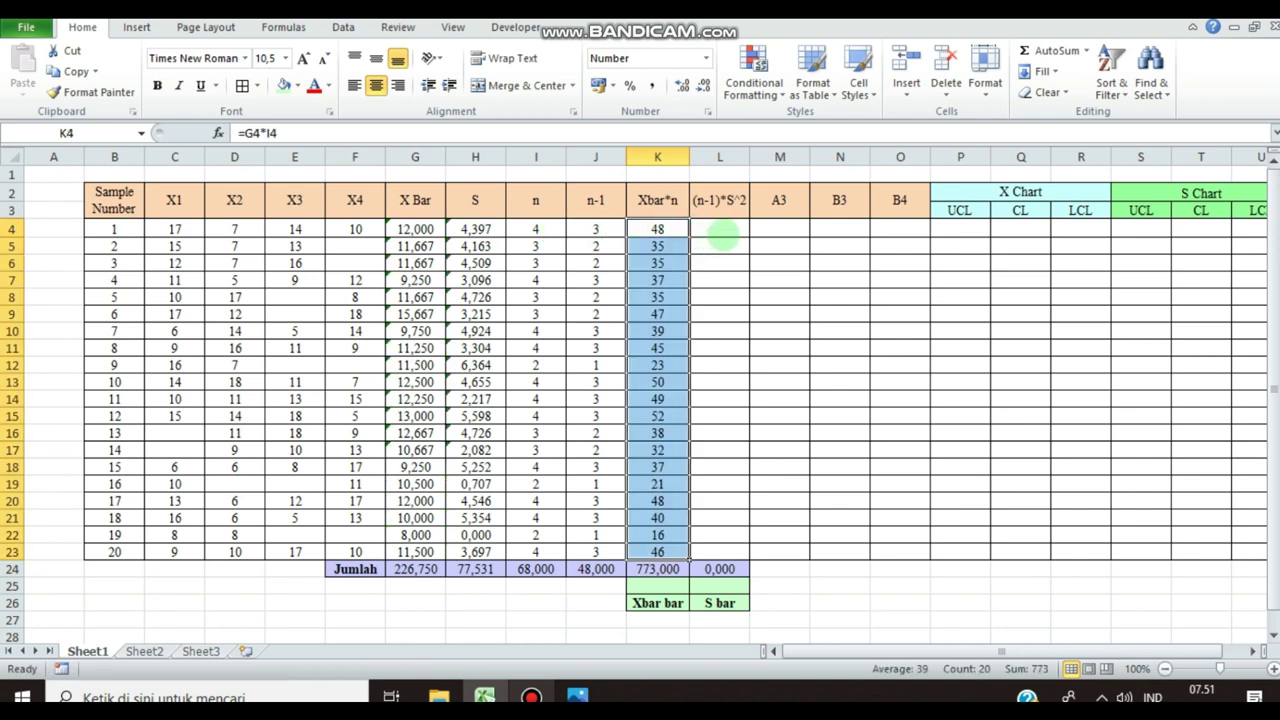
- Calculate (n-1)*S^2 for the first sample by entering =J4*H4^2 in L4
click(722, 230)
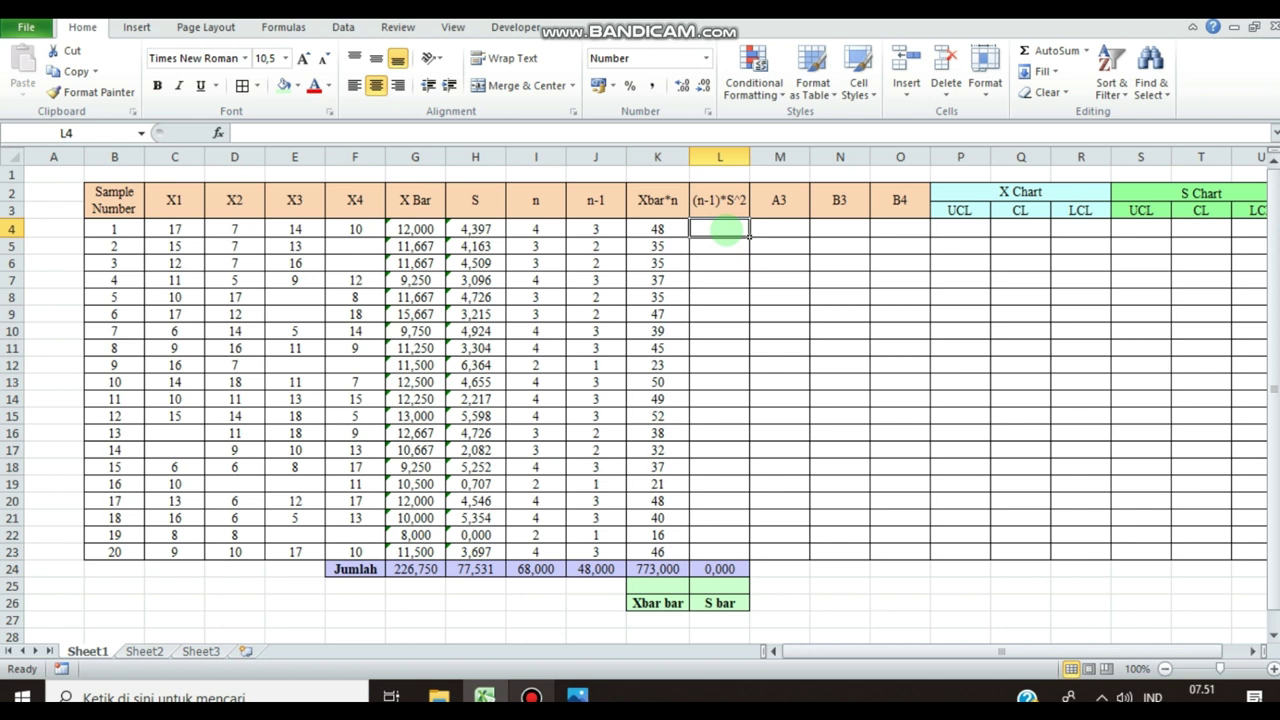
text(=)
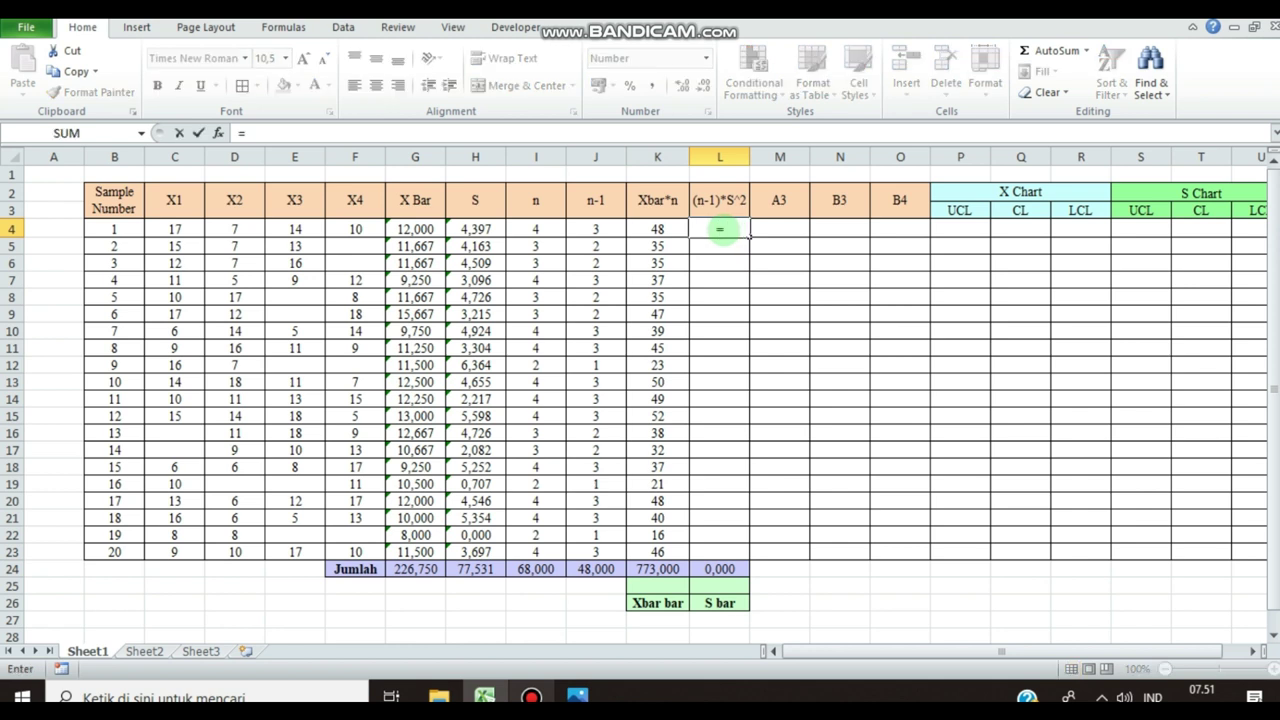
click(612, 229)
text(*)
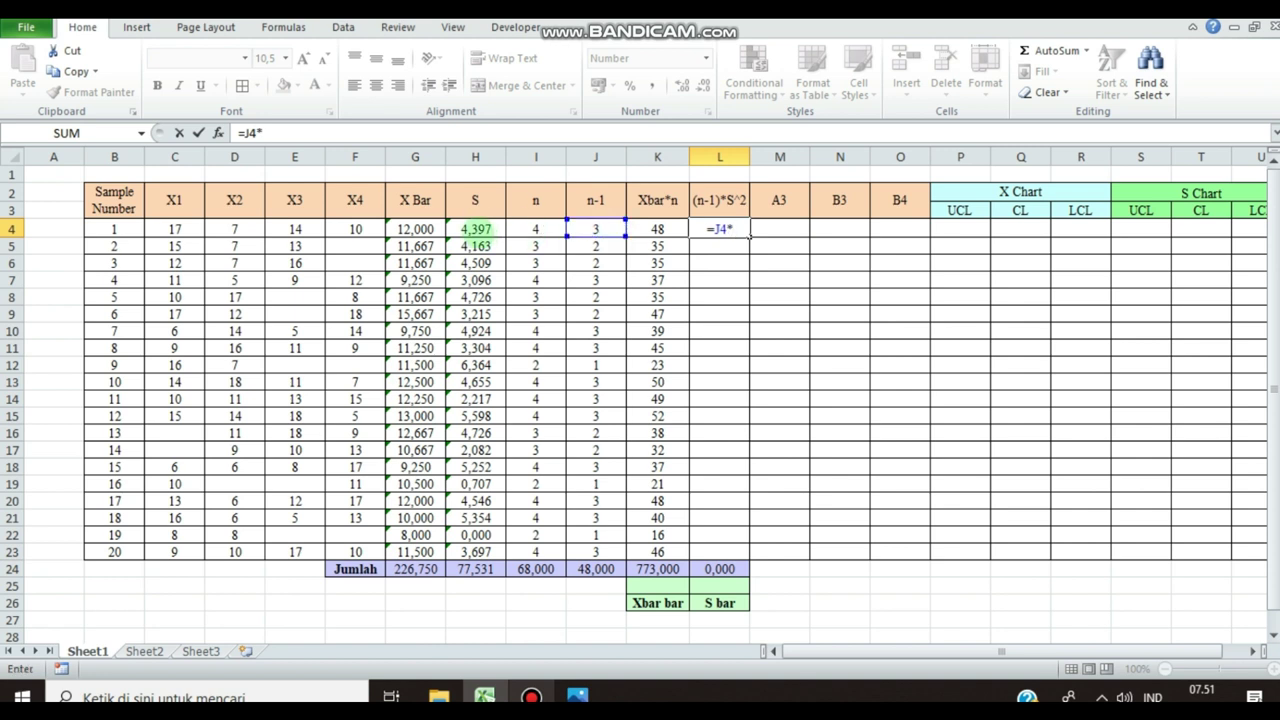
click(477, 230)
text(^2)
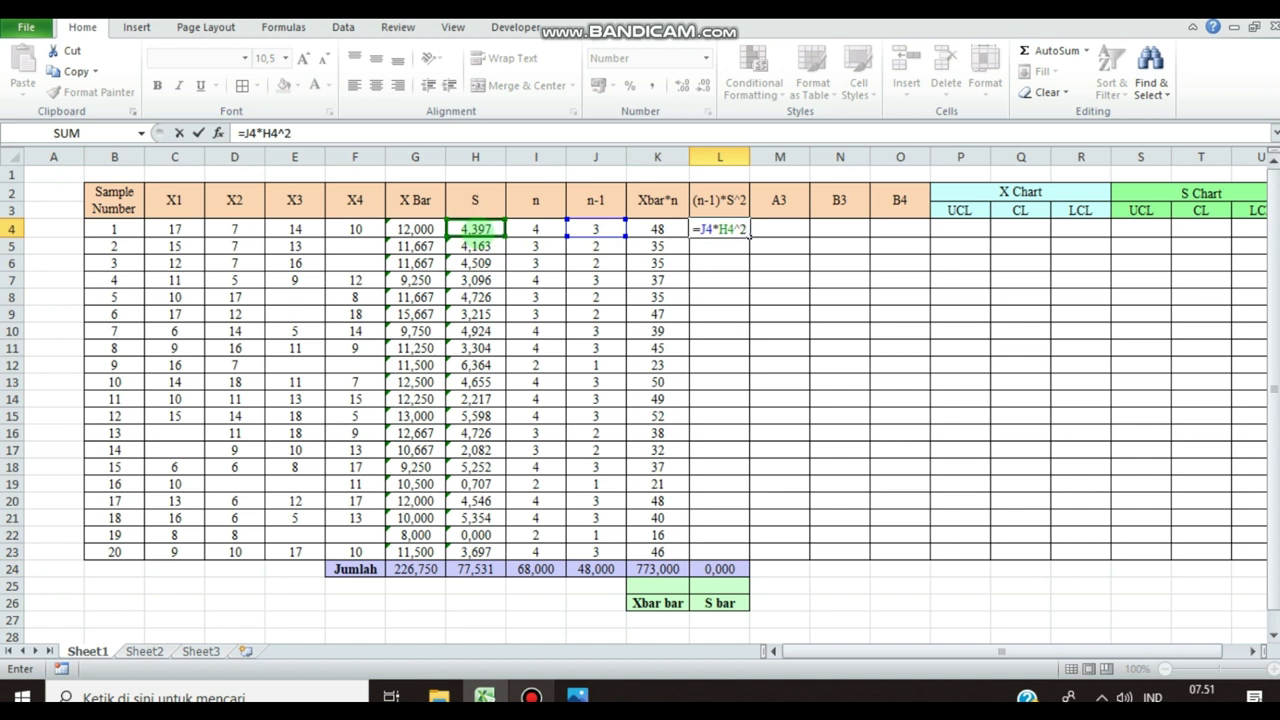
key(Return)
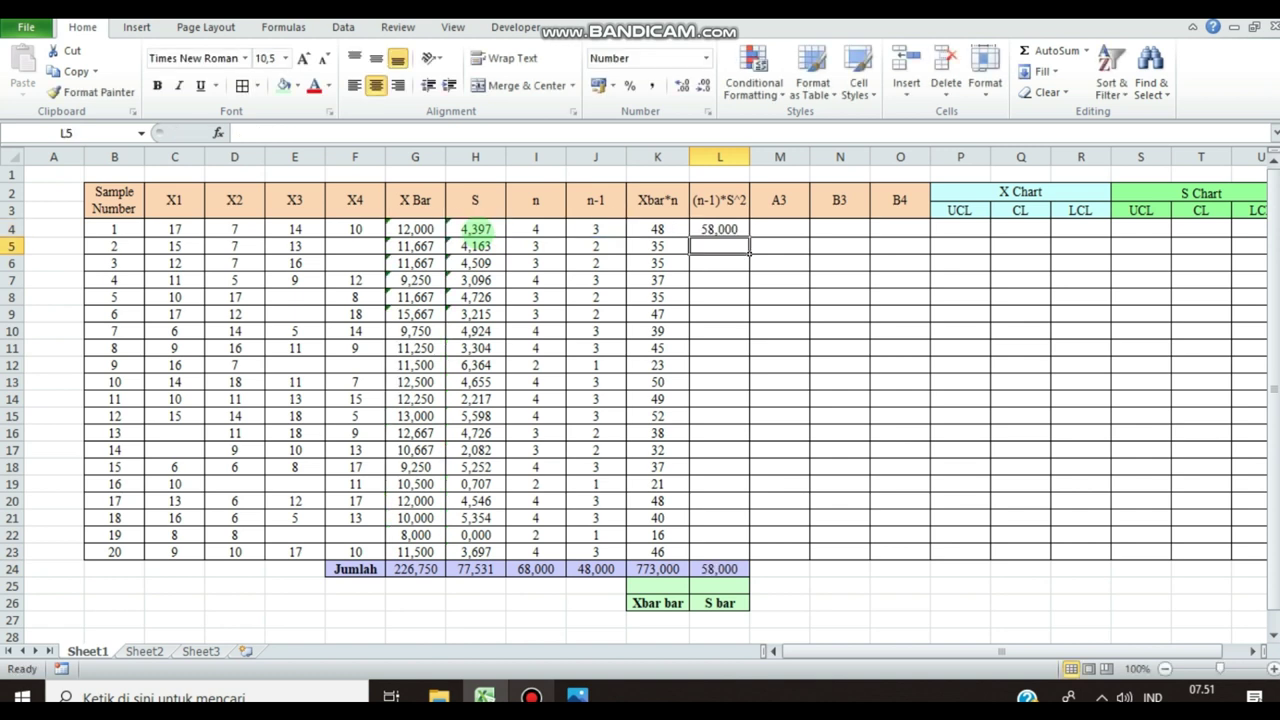
- Fill the (n-1)*S^2 formula from L4 down to L23
click(730, 229)
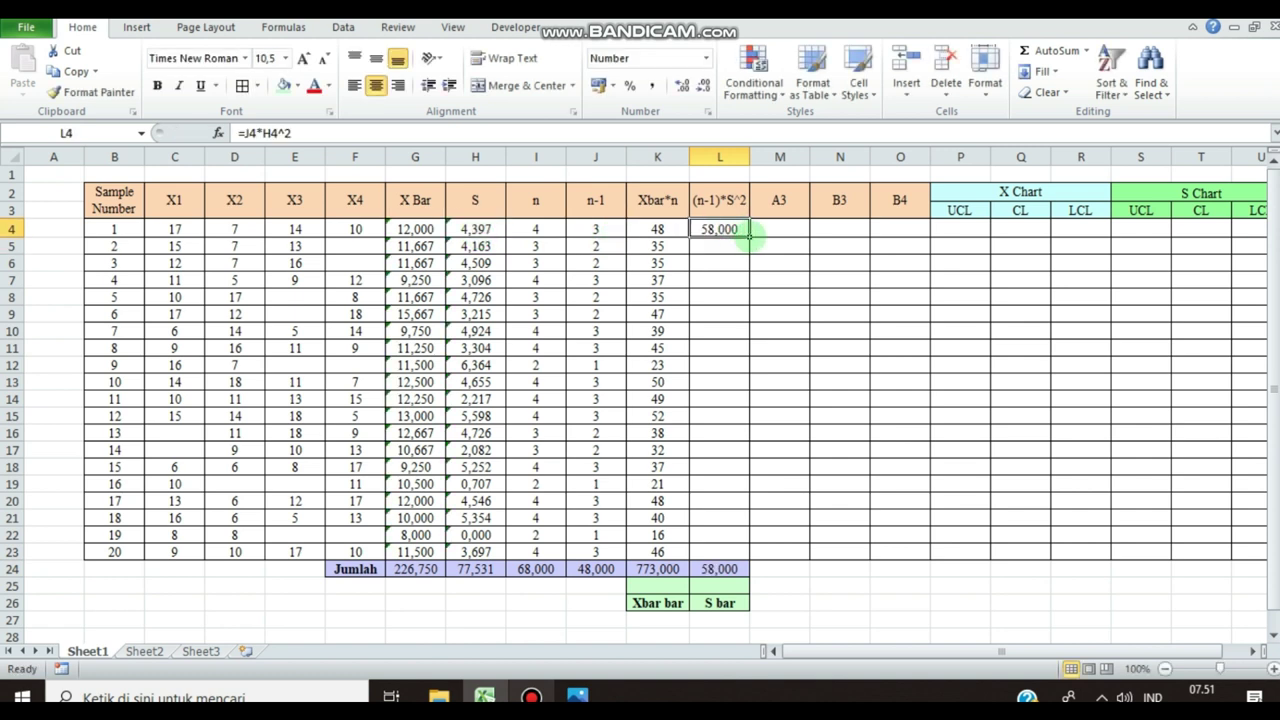
double_click(749, 238)
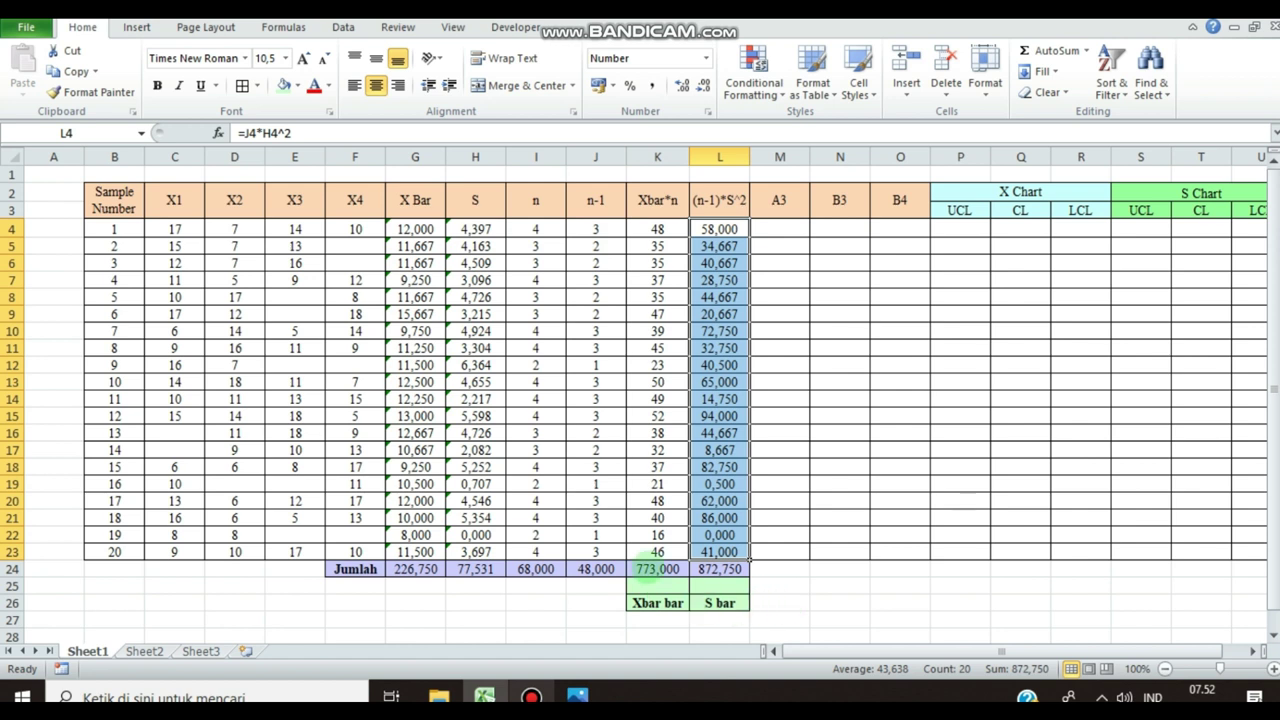
- Calculate Xbar bar in K25 by dividing the Xbar*n total by the n total with =K24/I24
click(657, 586)
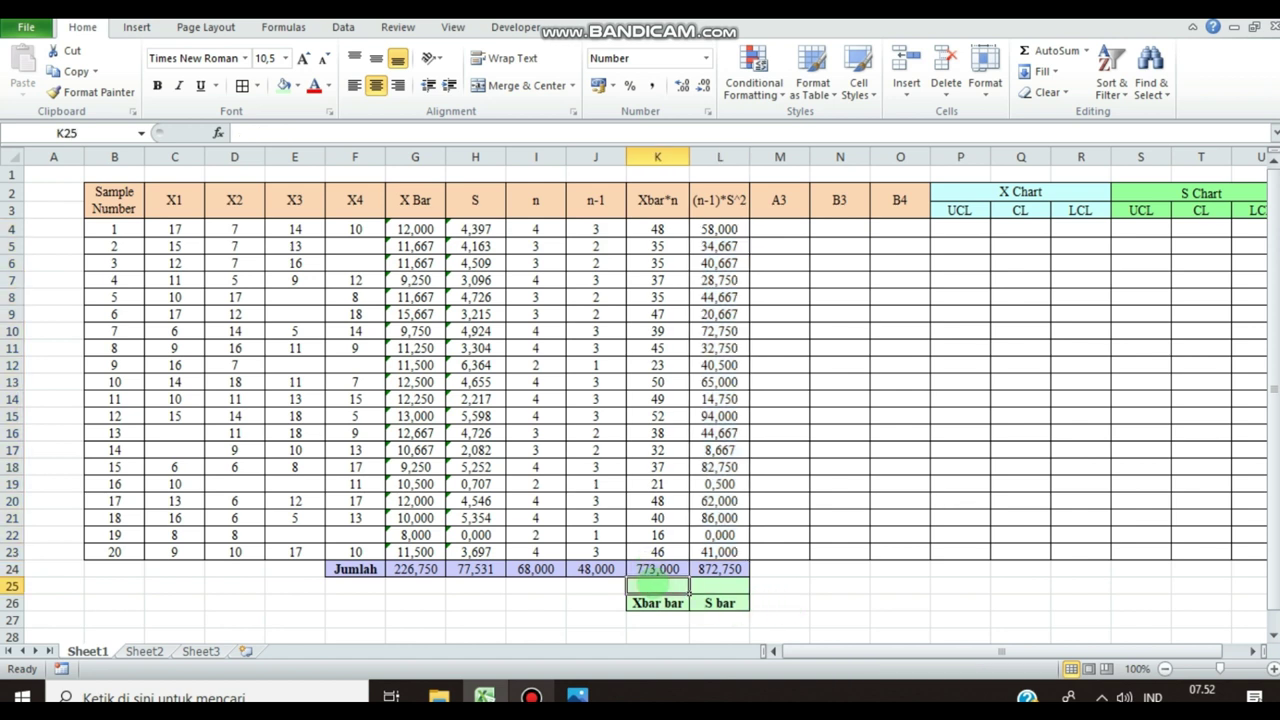
text(=)
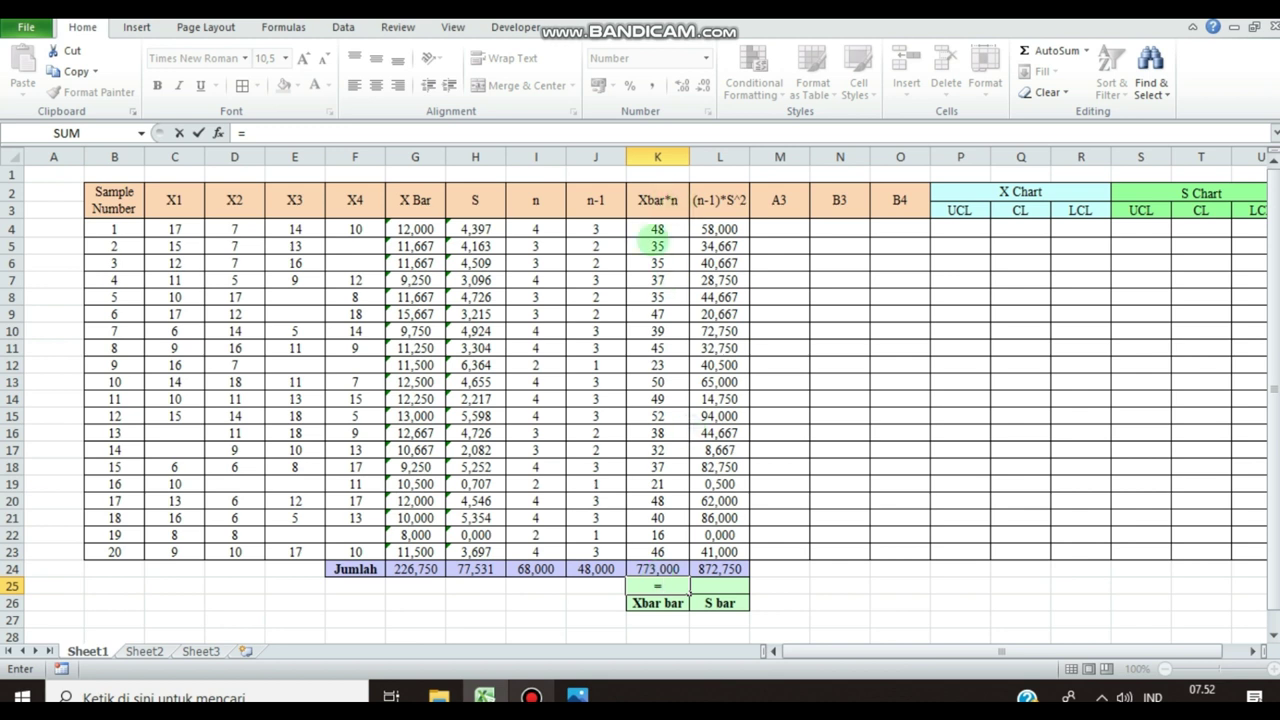
click(650, 572)
text(/)
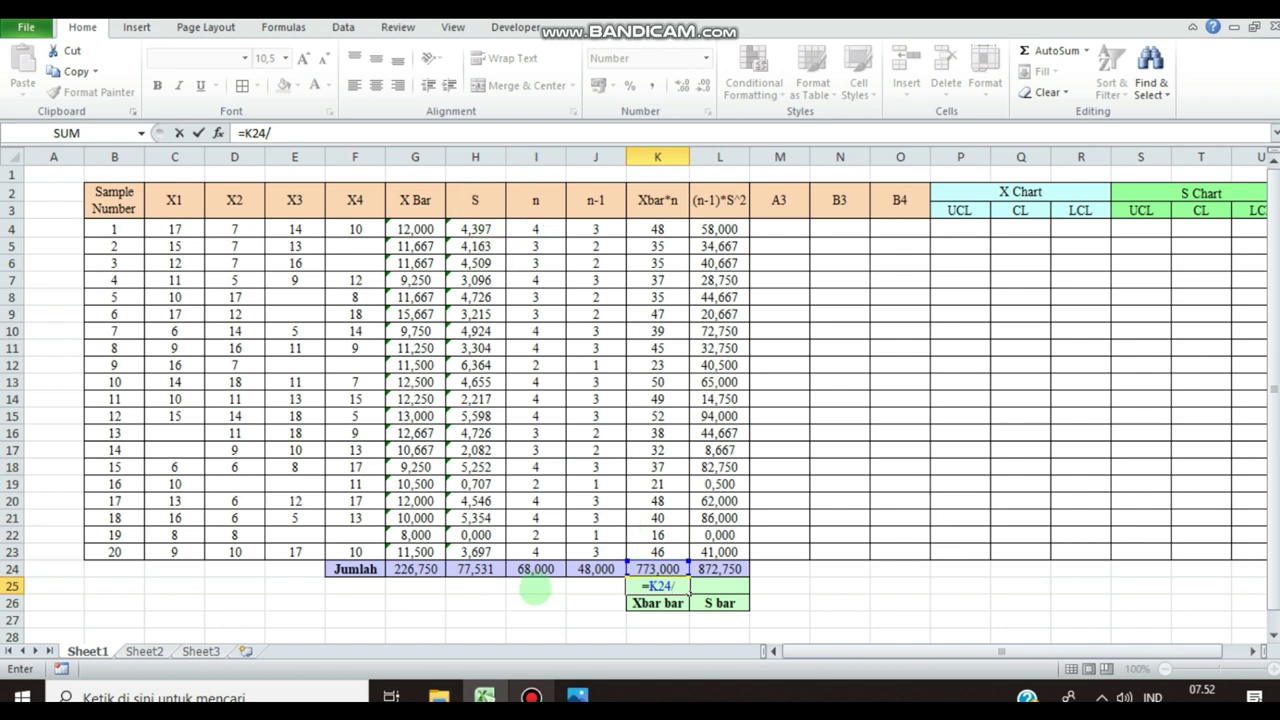
click(536, 568)
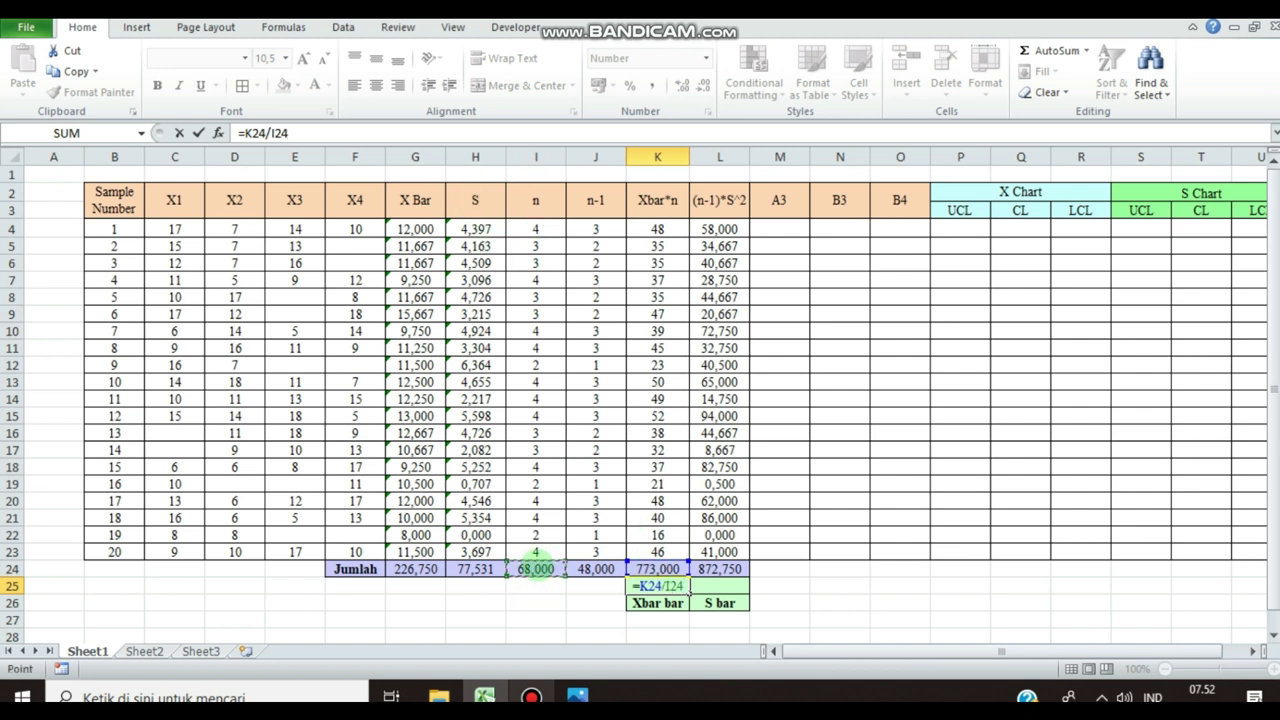
key(Return)
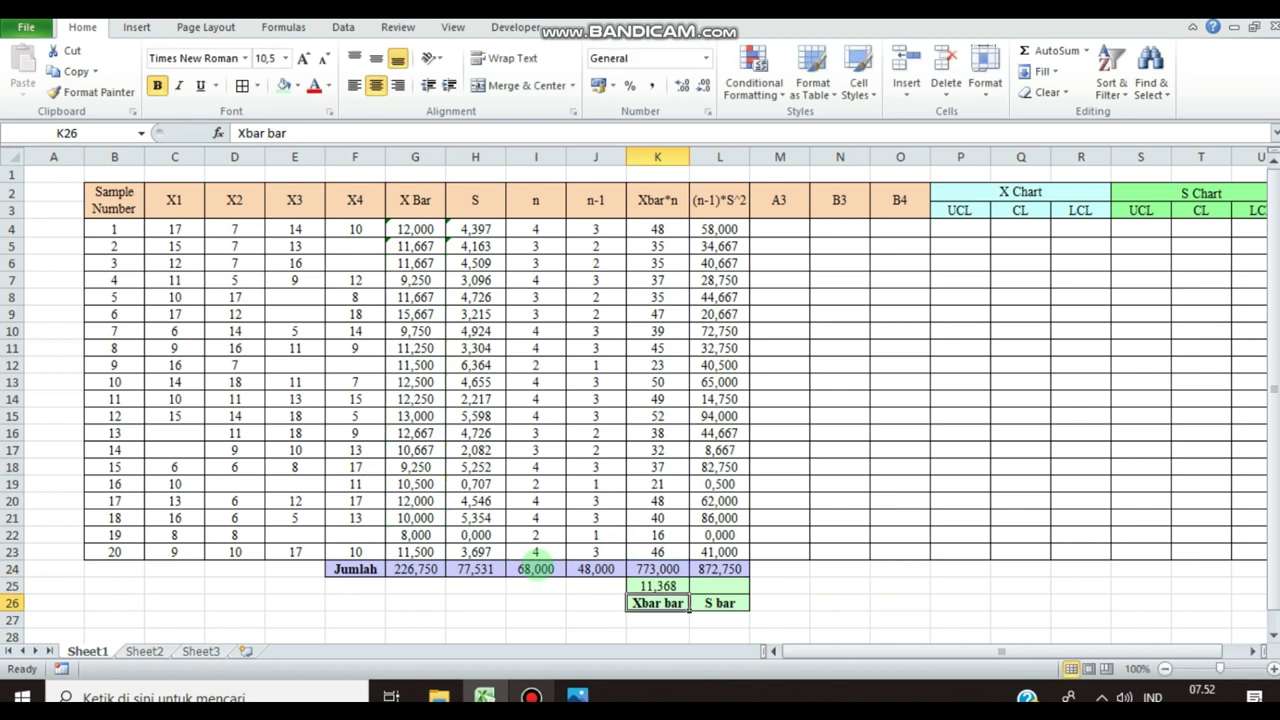
- Calculate S bar in L25 with the formula =(L24/(I24-B23))^0,5
click(719, 585)
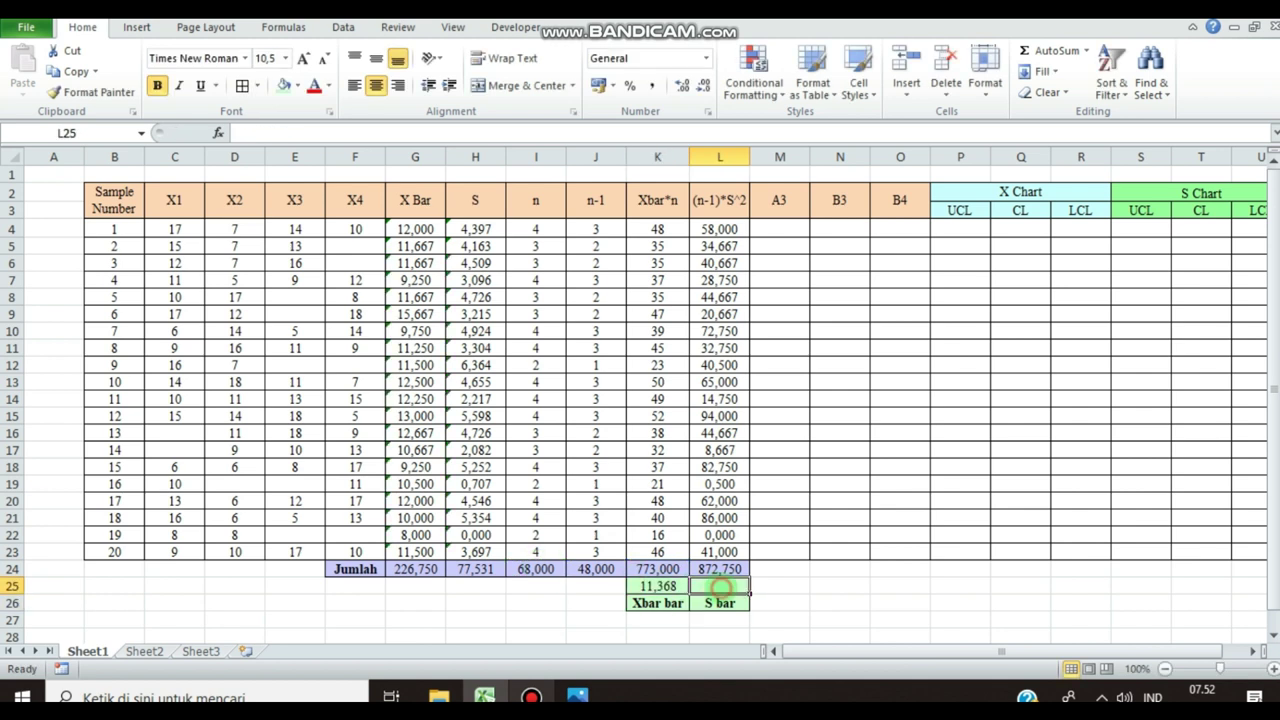
text(=)
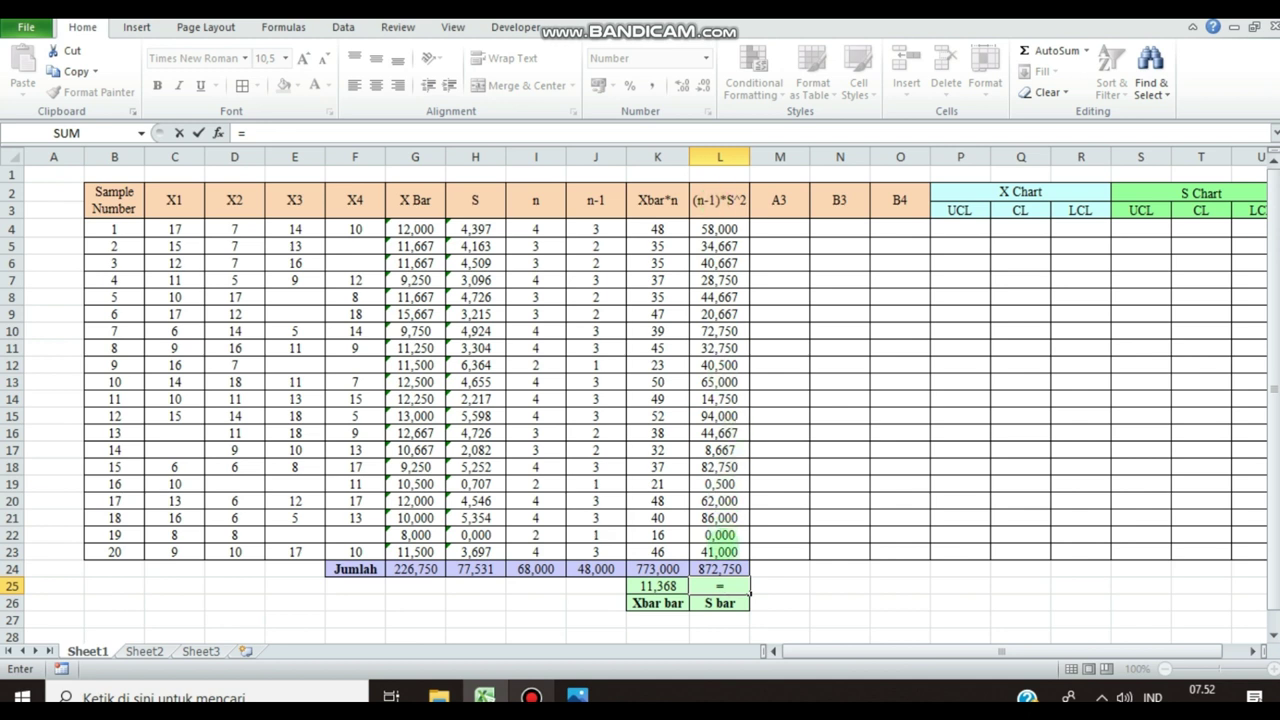
click(725, 568)
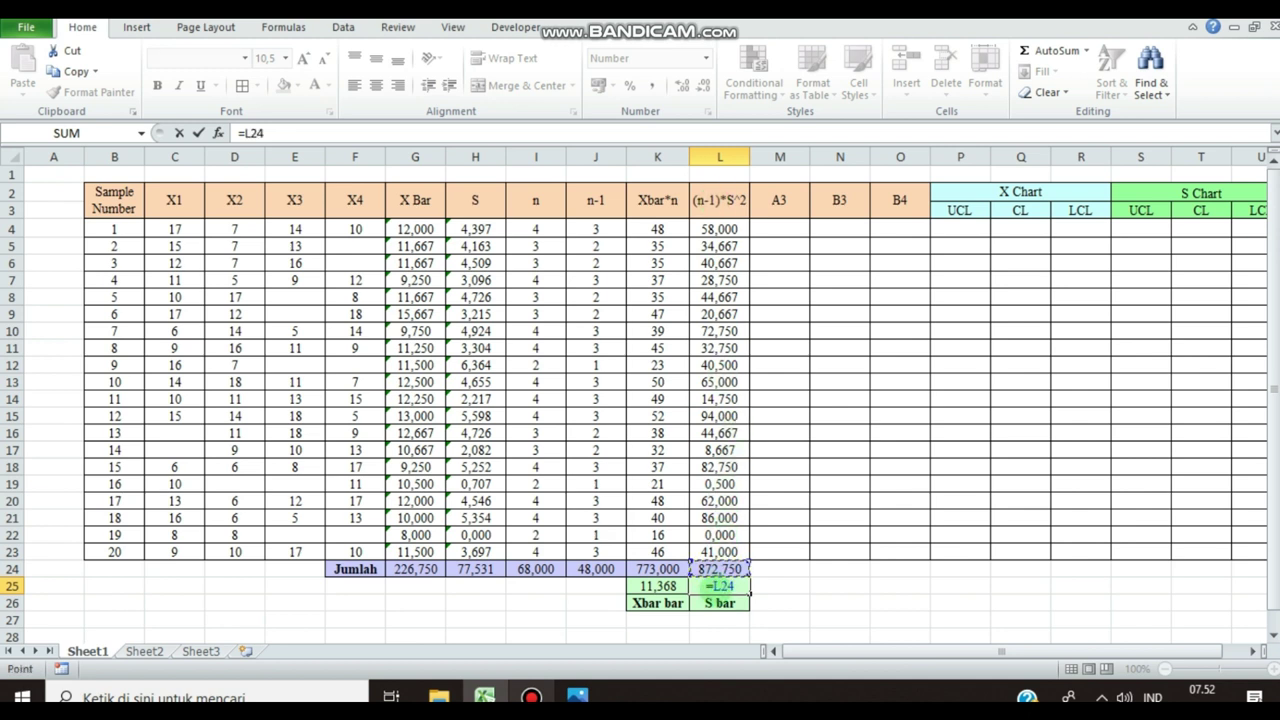
key(F2)
key(Left)
key(Left)
key(Left)
text(()
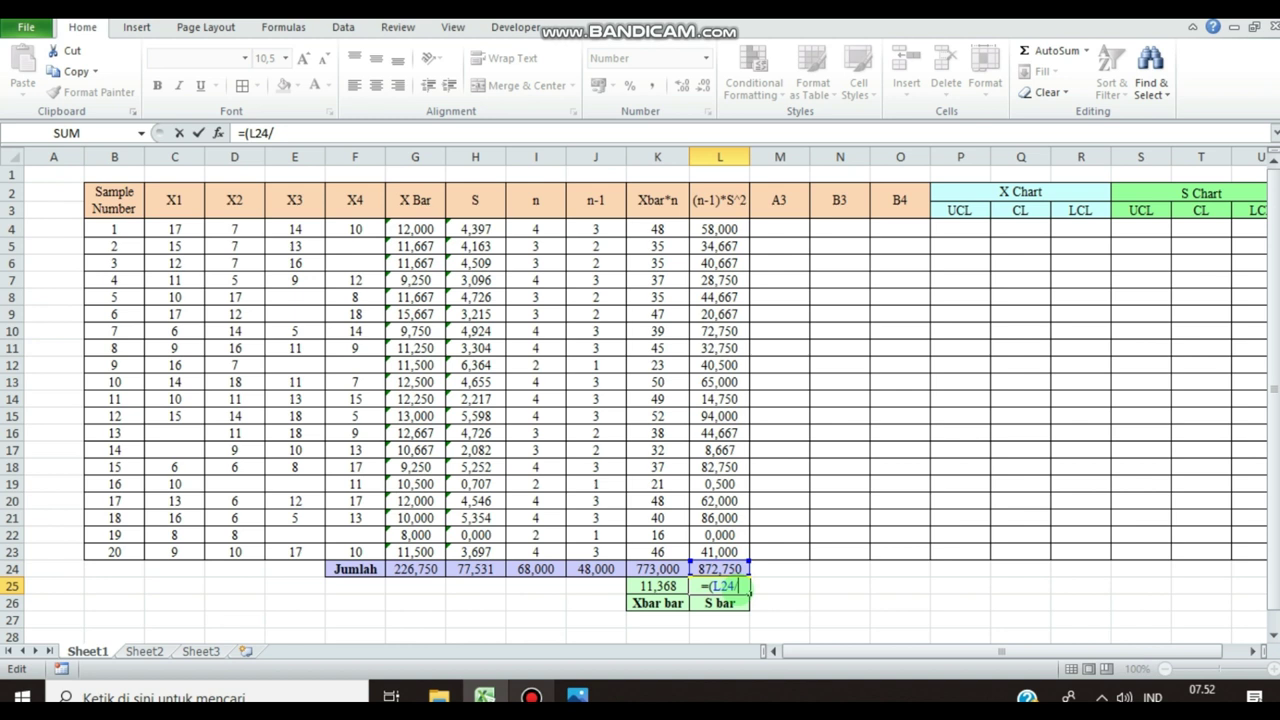
text(()
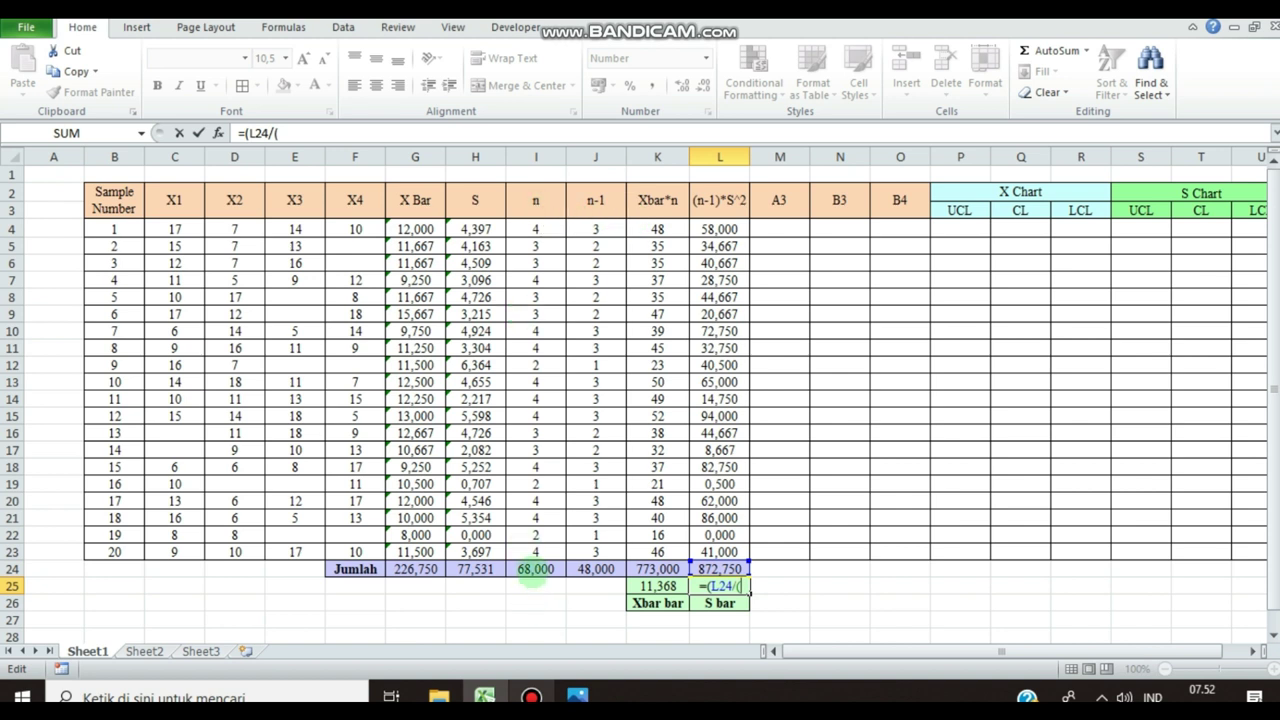
click(535, 569)
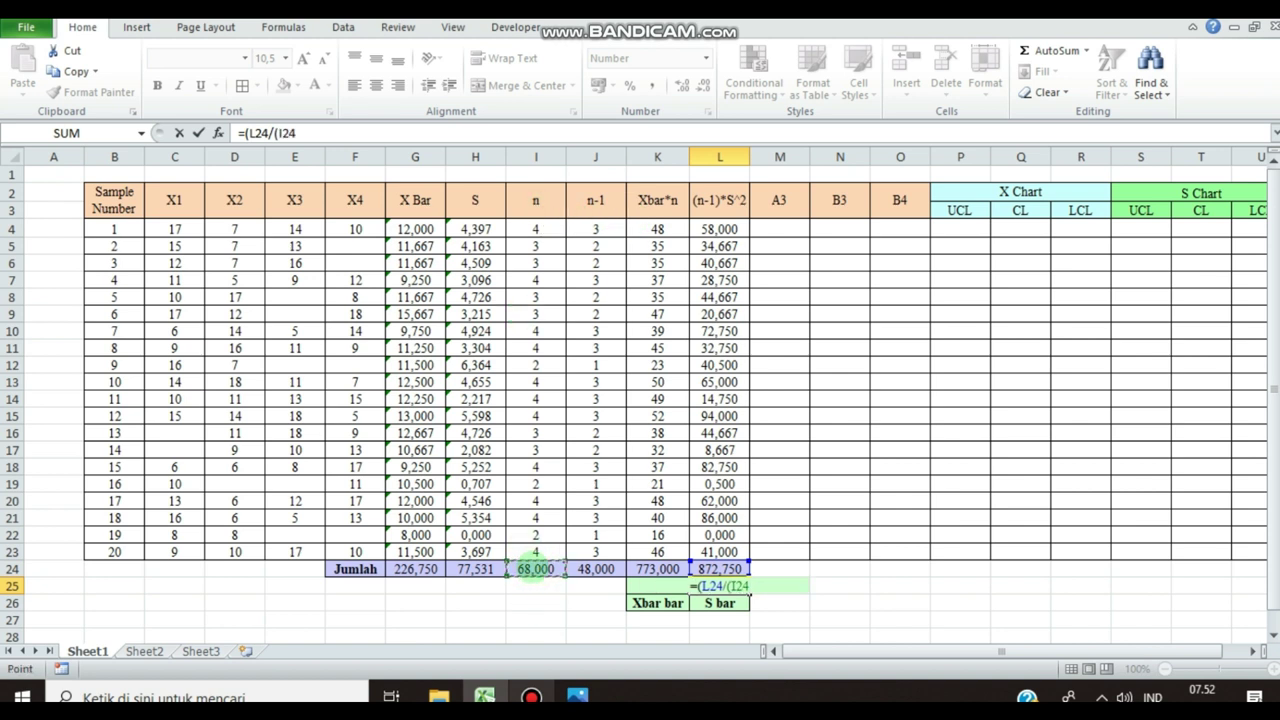
text(-)
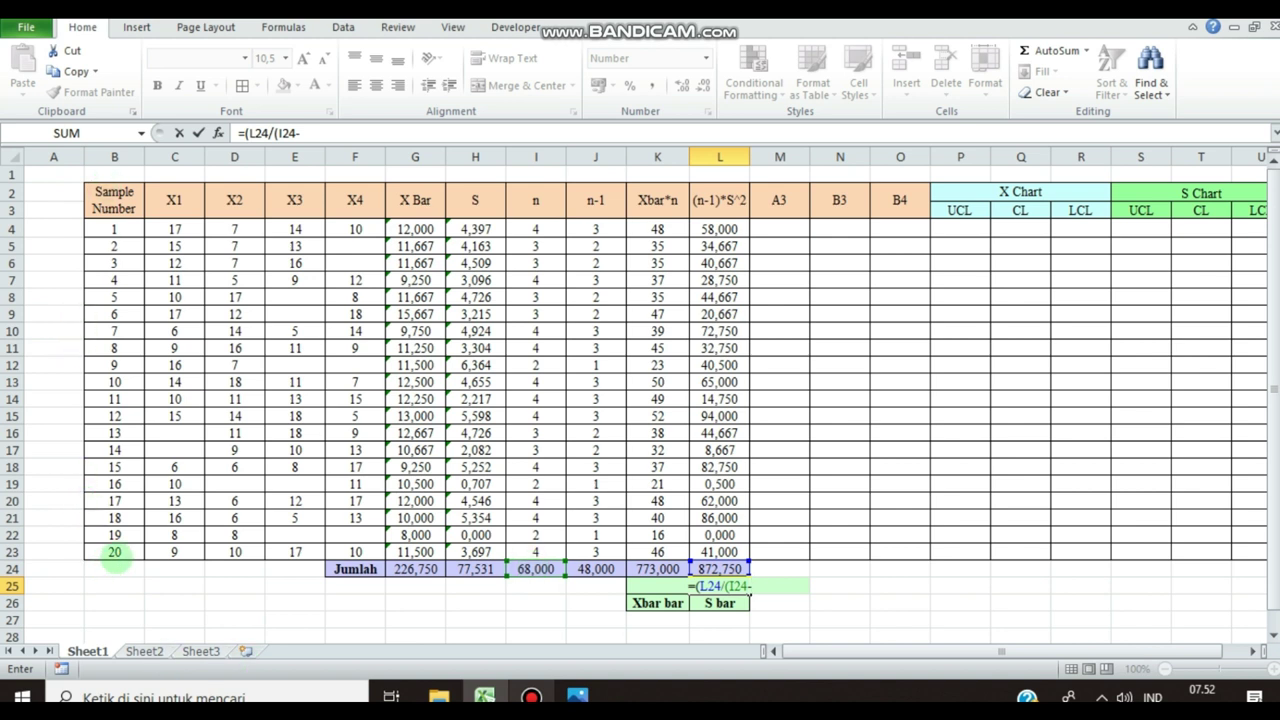
click(116, 553)
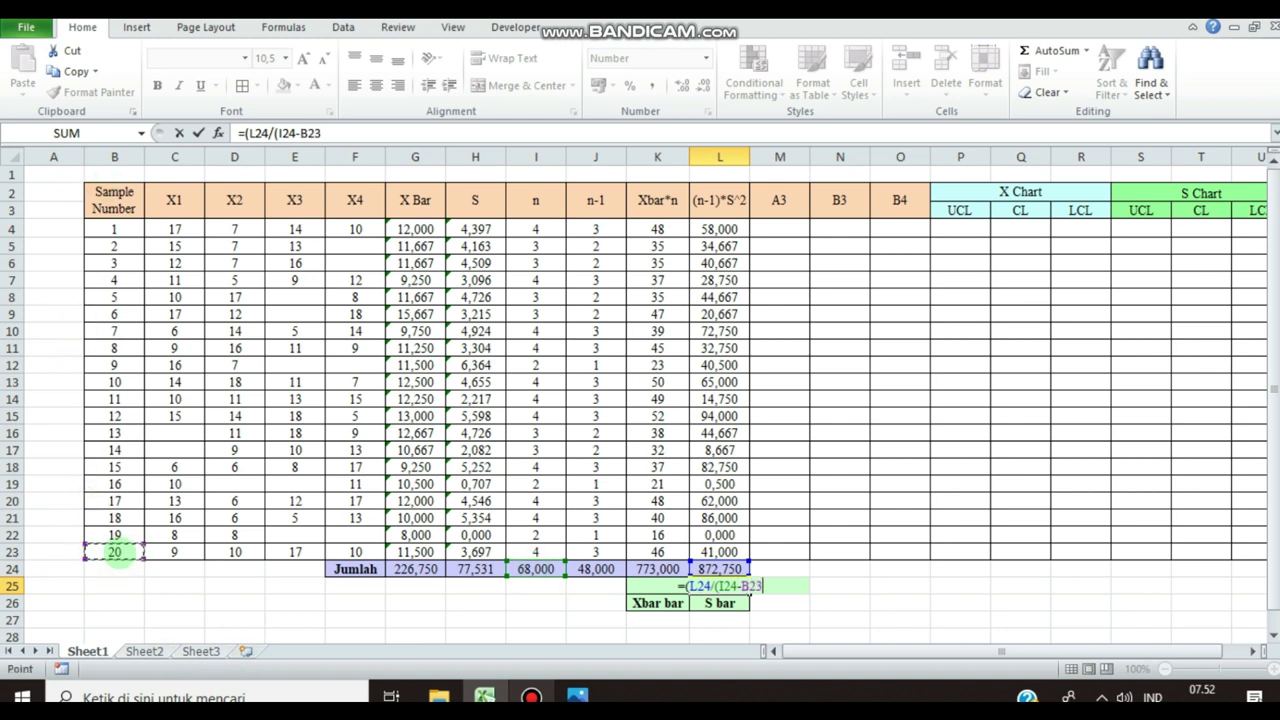
text()))
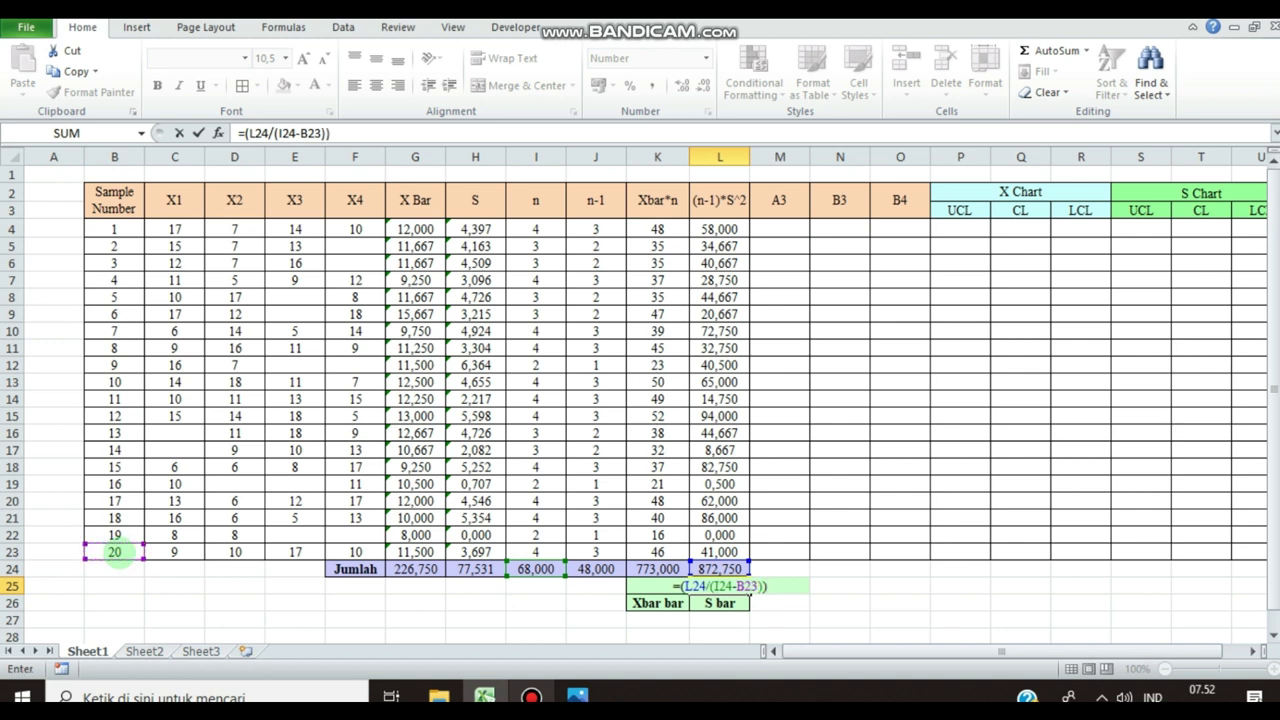
text(^0,5)
key(Return)
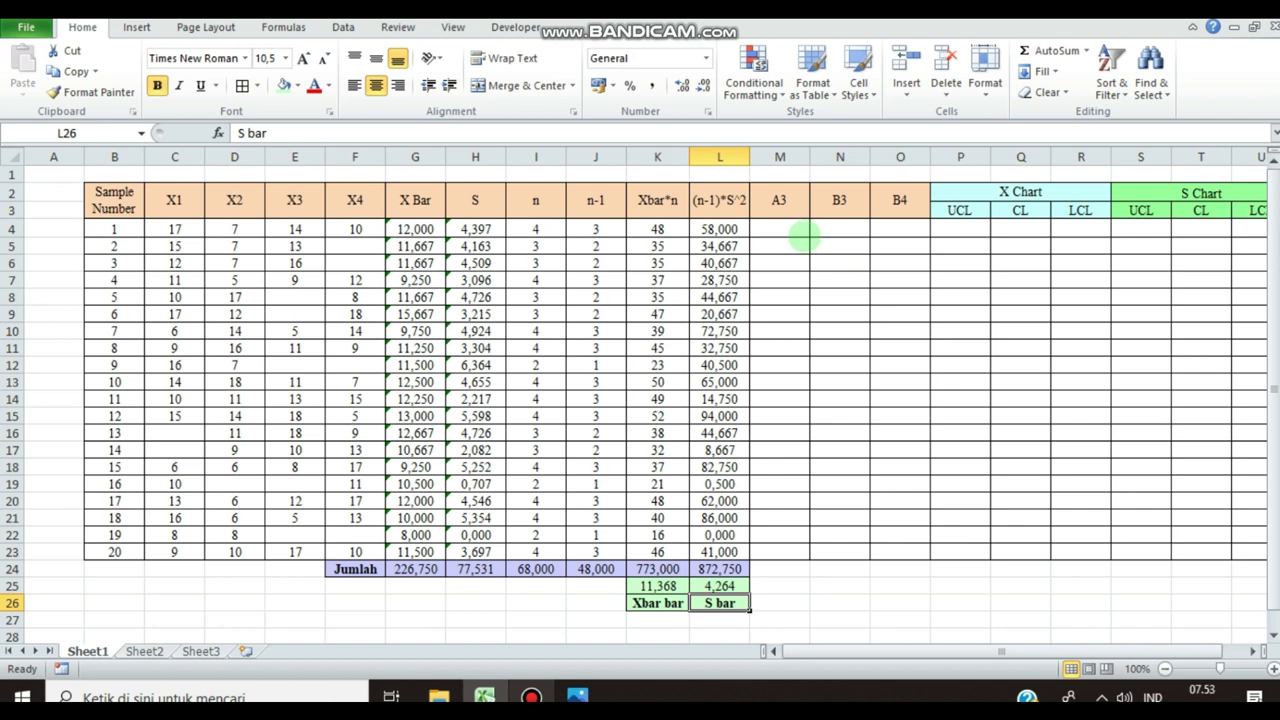
- Switch to the Appendix VI image in the photo viewer, look up the A3, B3 and B4 factors, and return to the spreadsheet
key(alt+Tab)
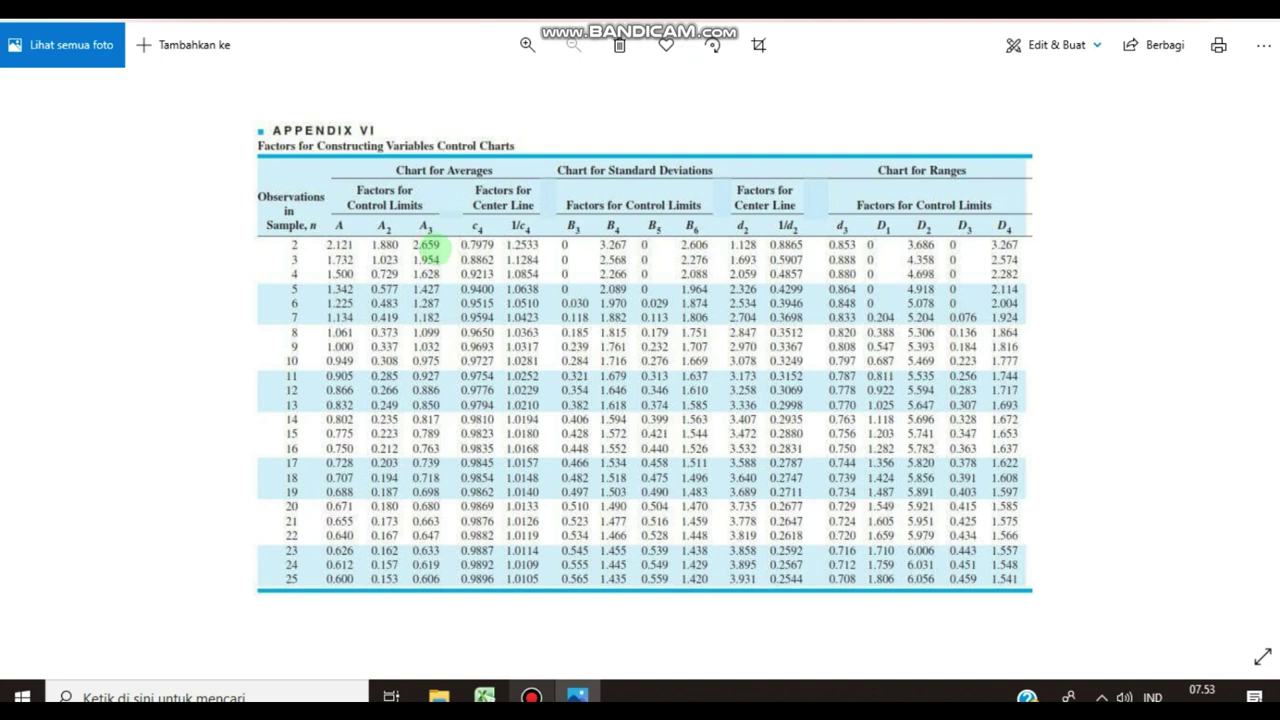
key(alt+Tab)
- Calculate the X chart UCL for the first sample by entering =$K$25+(M4*$L$25) in P4
click(962, 243)
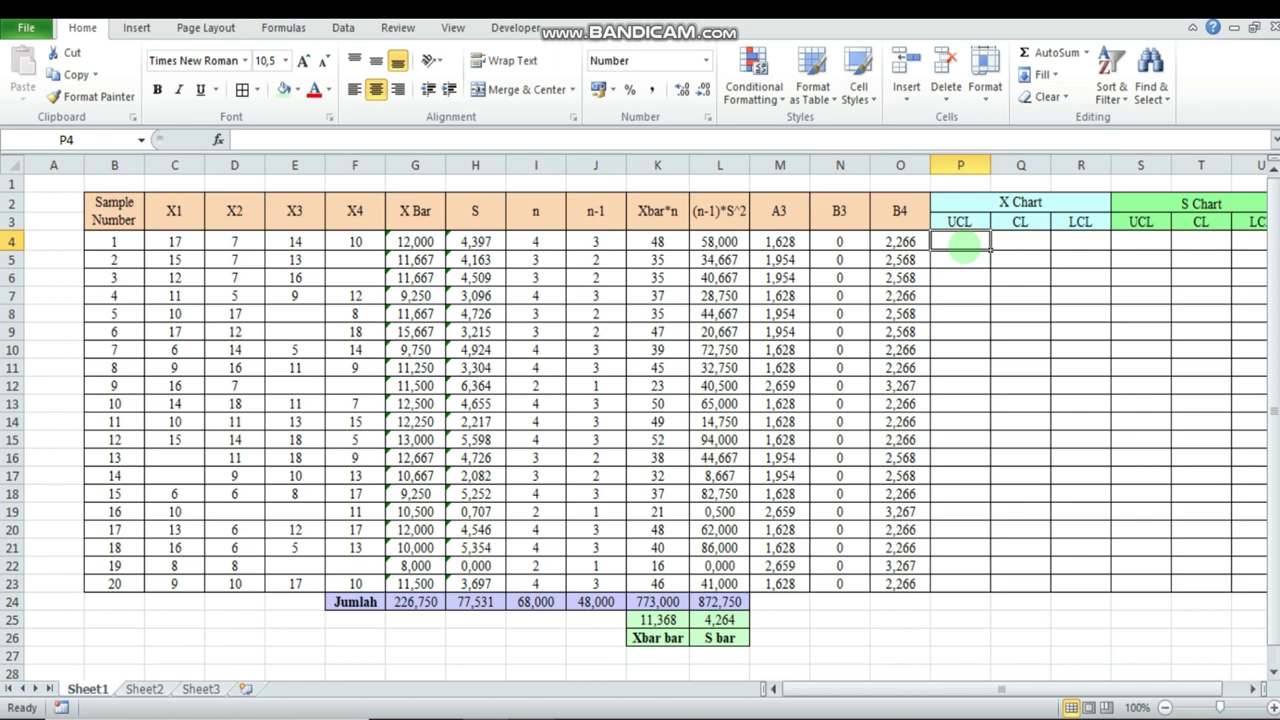
text(=)
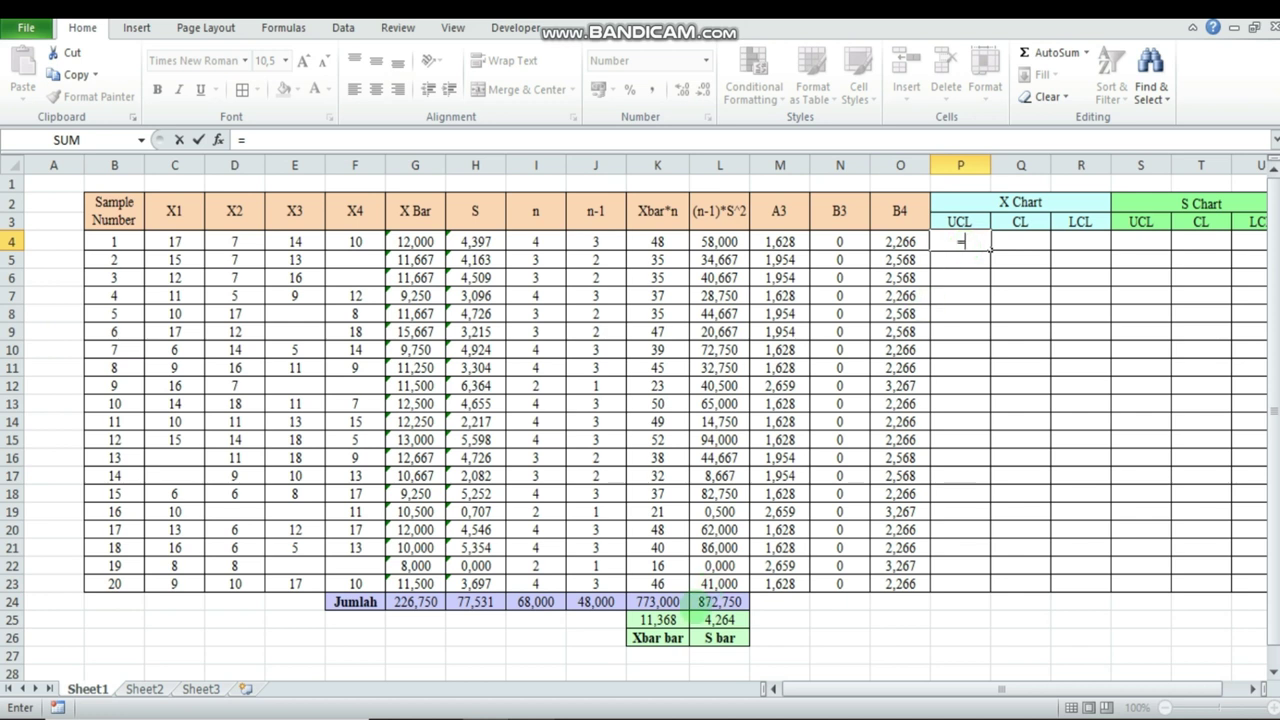
click(668, 620)
key(F4)
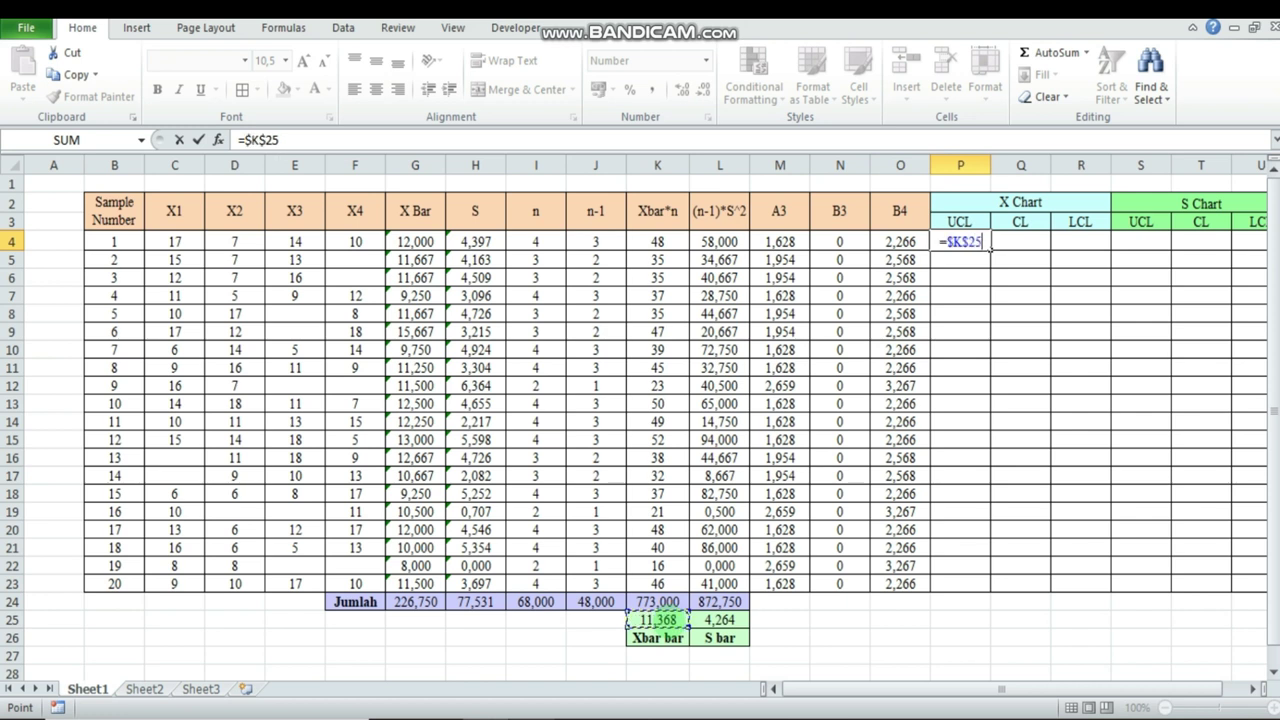
text(+()
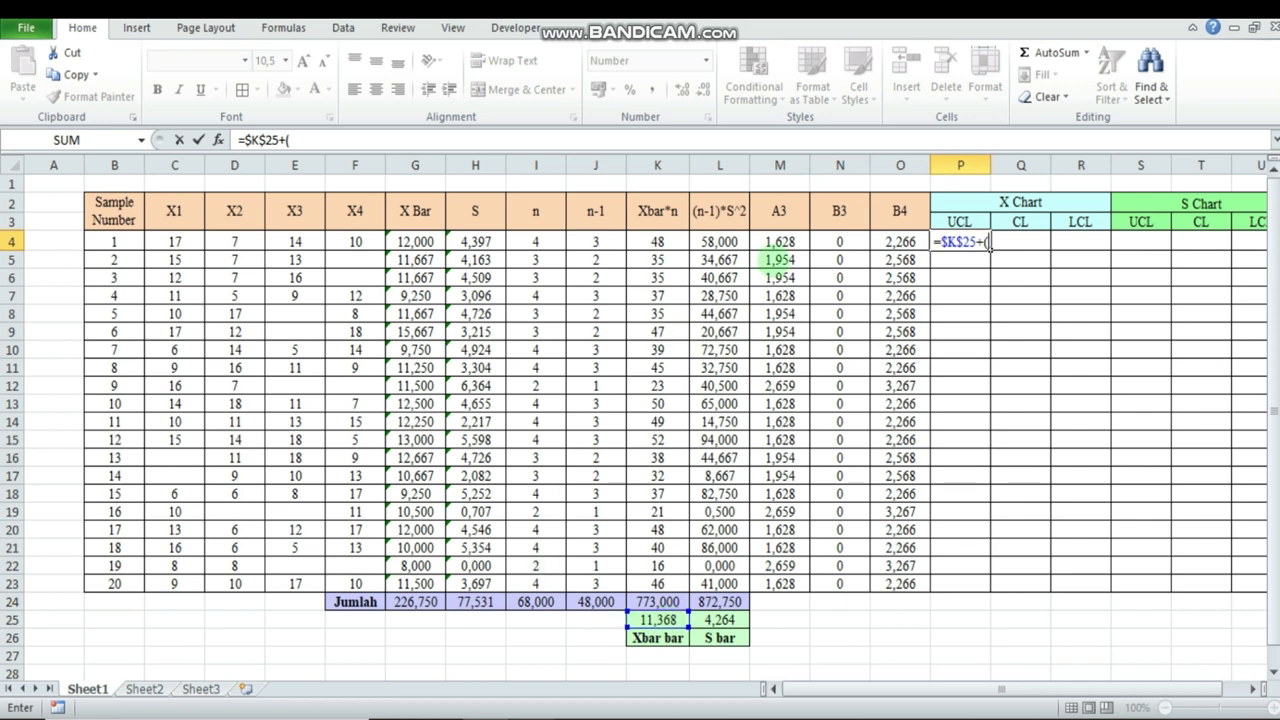
click(789, 241)
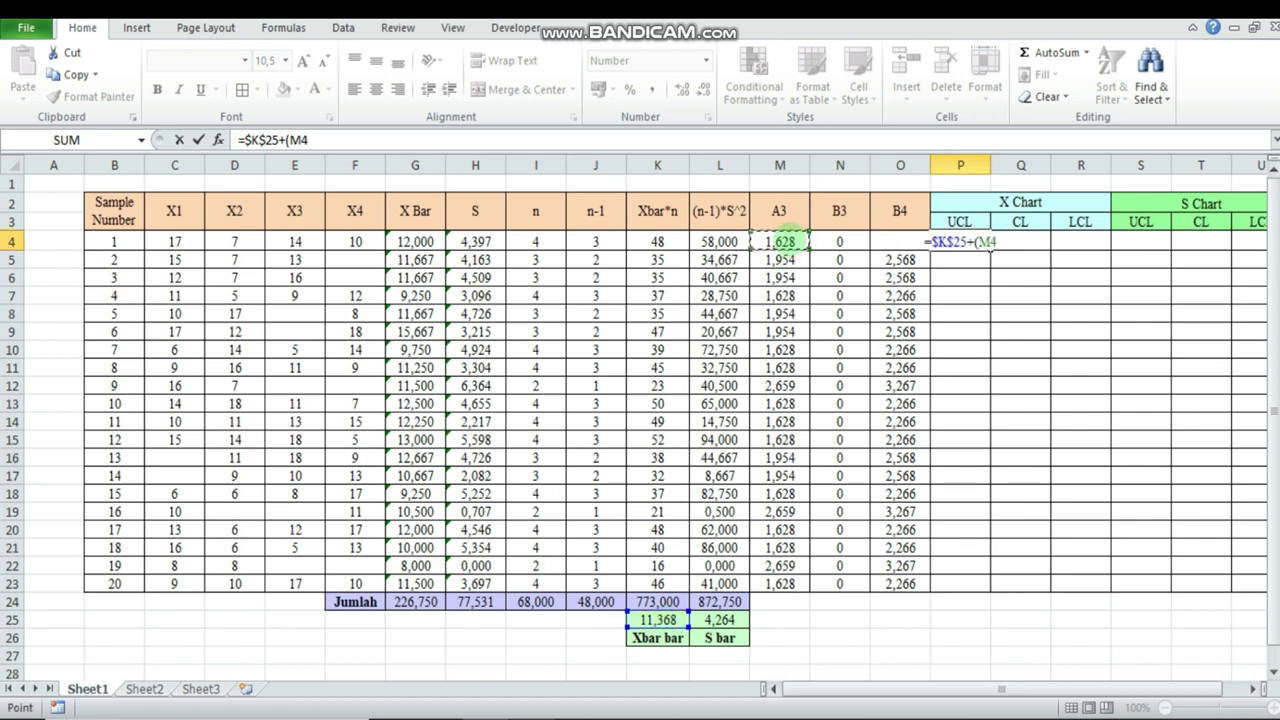
text(*)
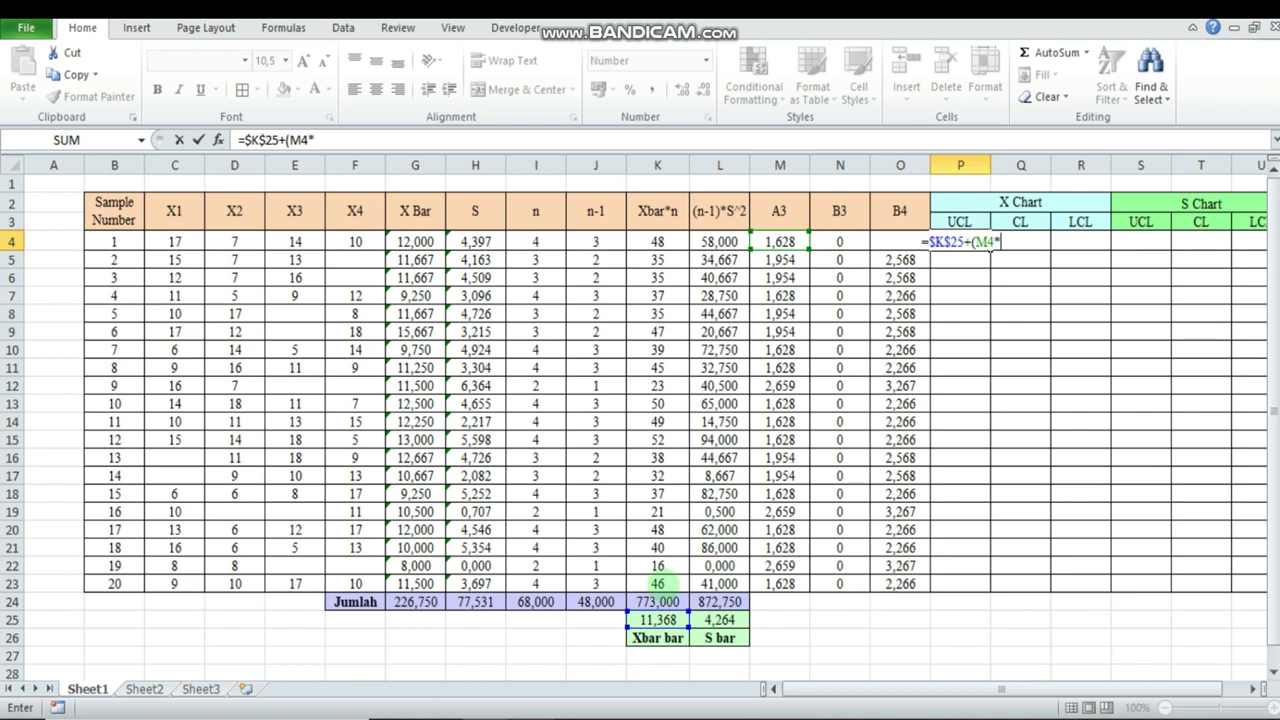
click(719, 620)
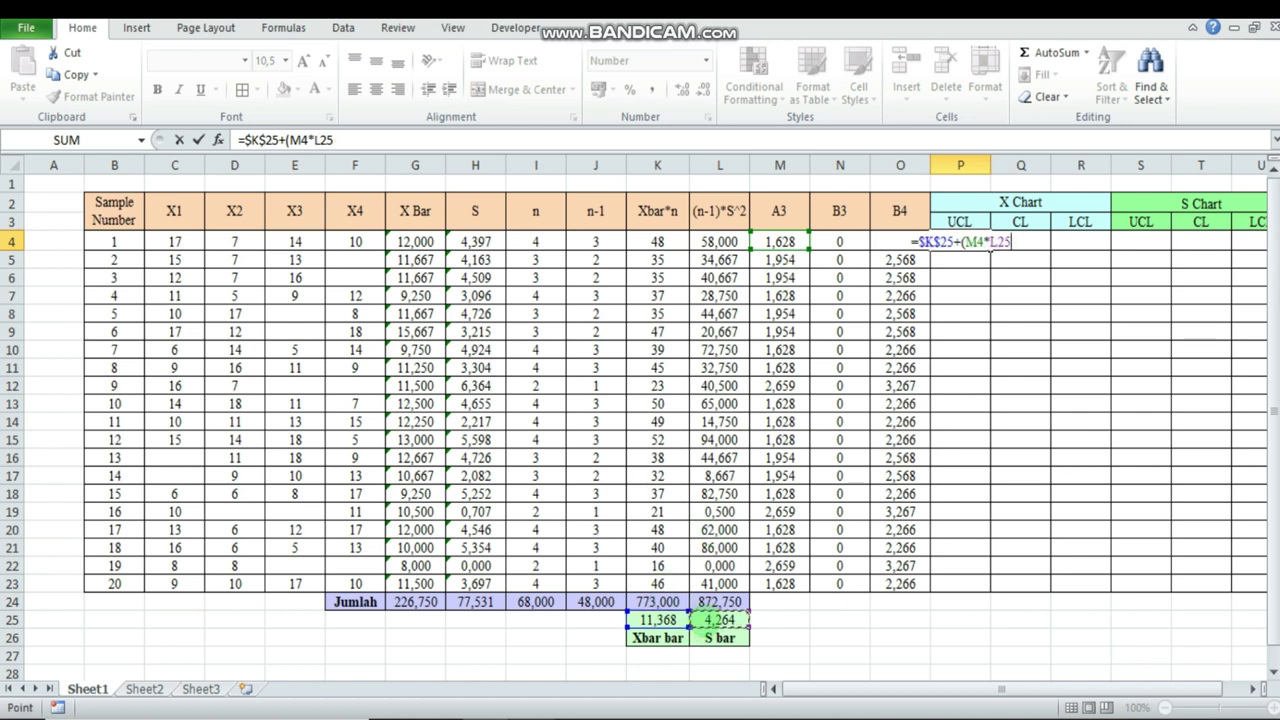
key(F4)
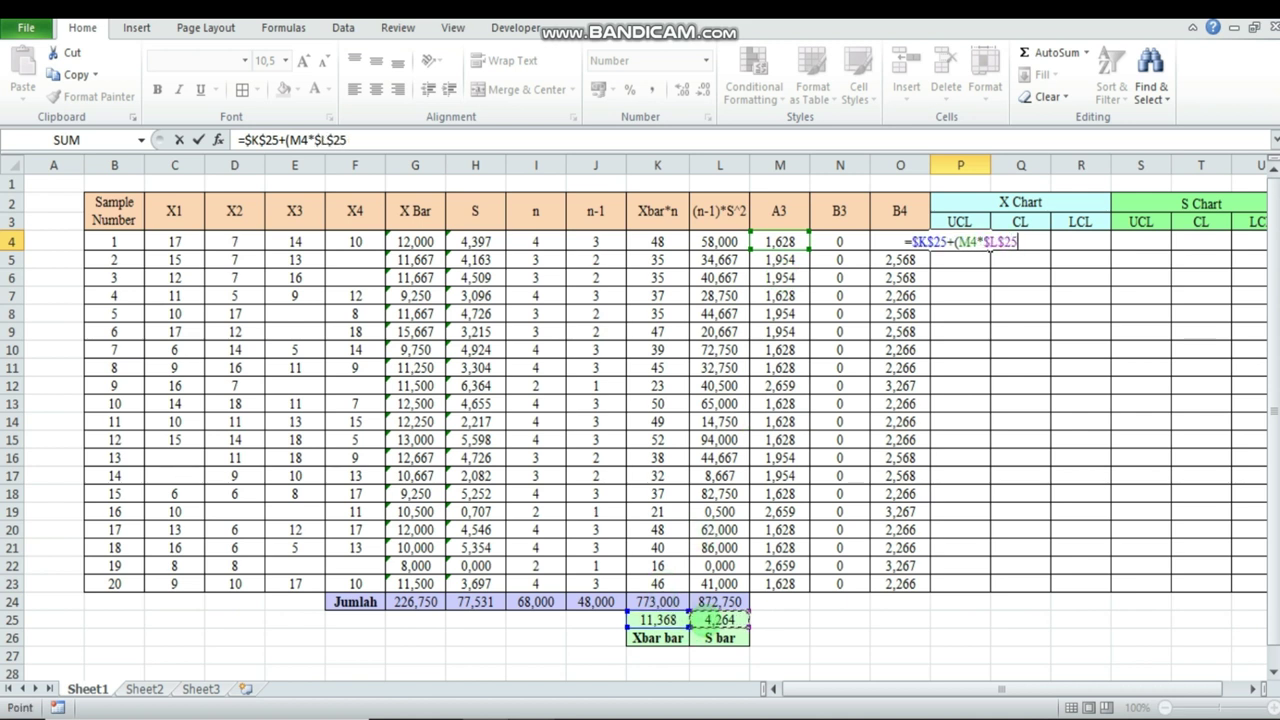
text())
key(Return)
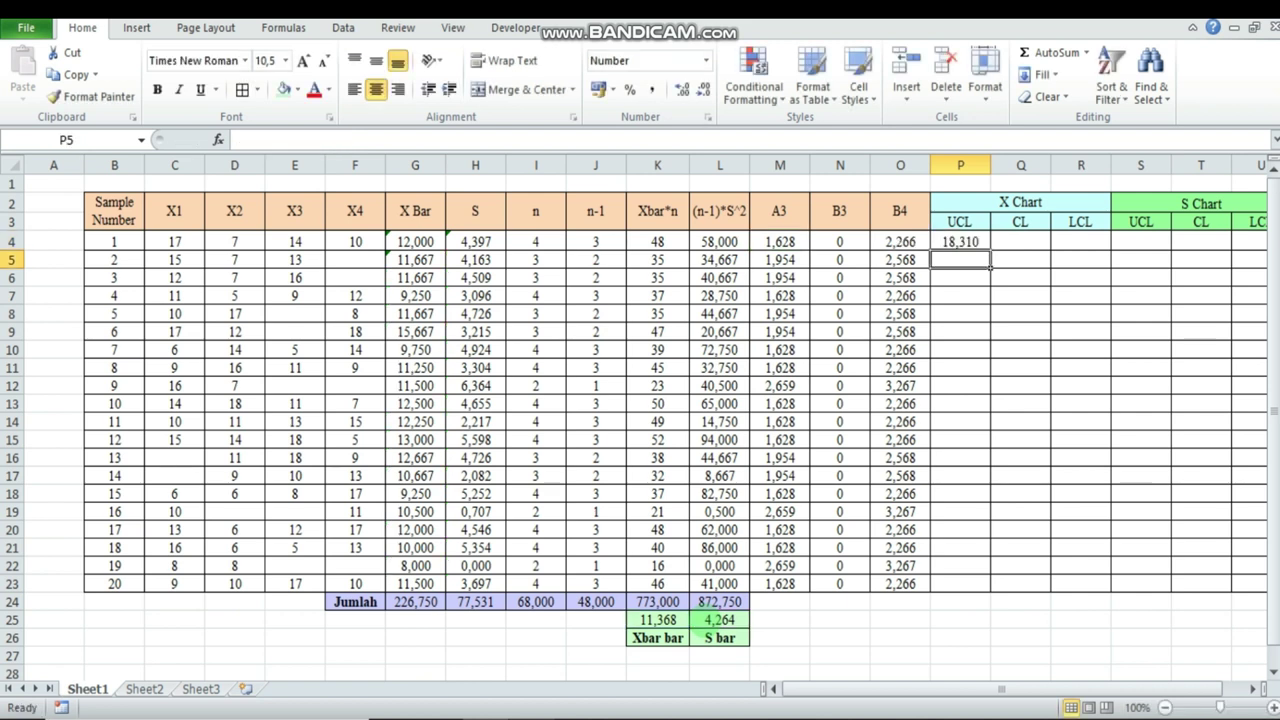
- Set the X chart CL for the first sample by entering =$K$25 in Q4
click(1018, 241)
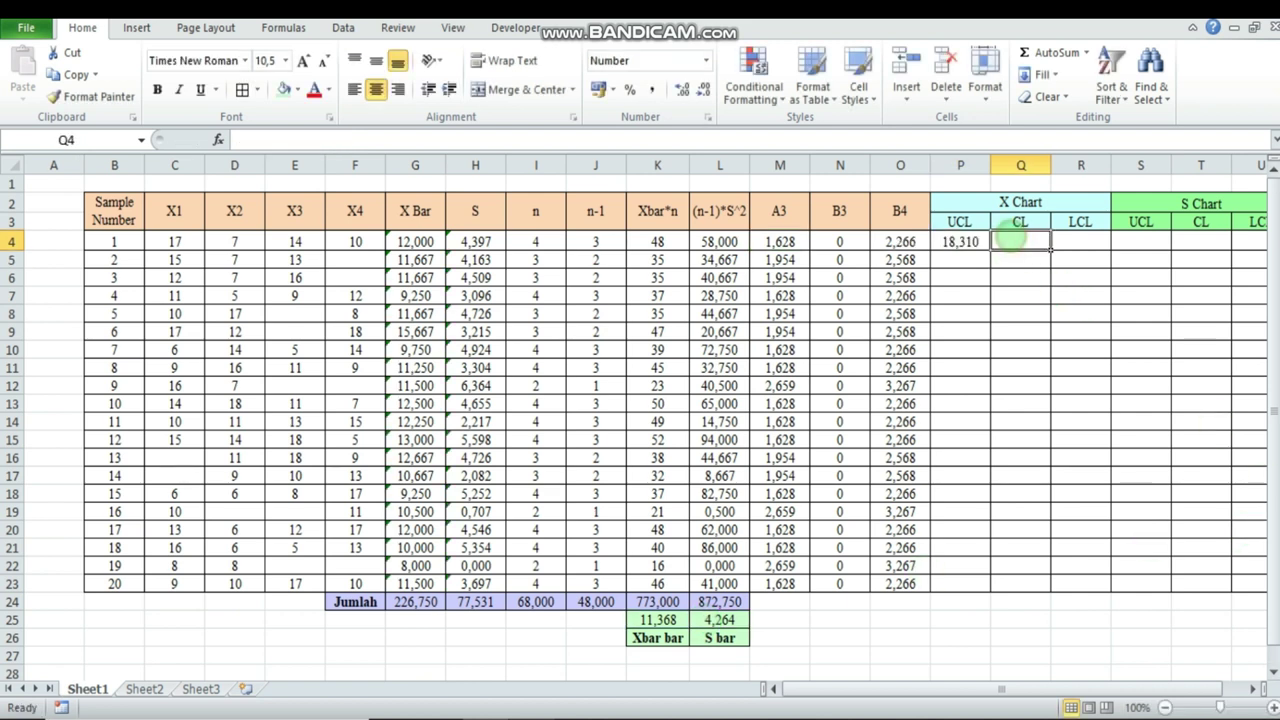
text(=)
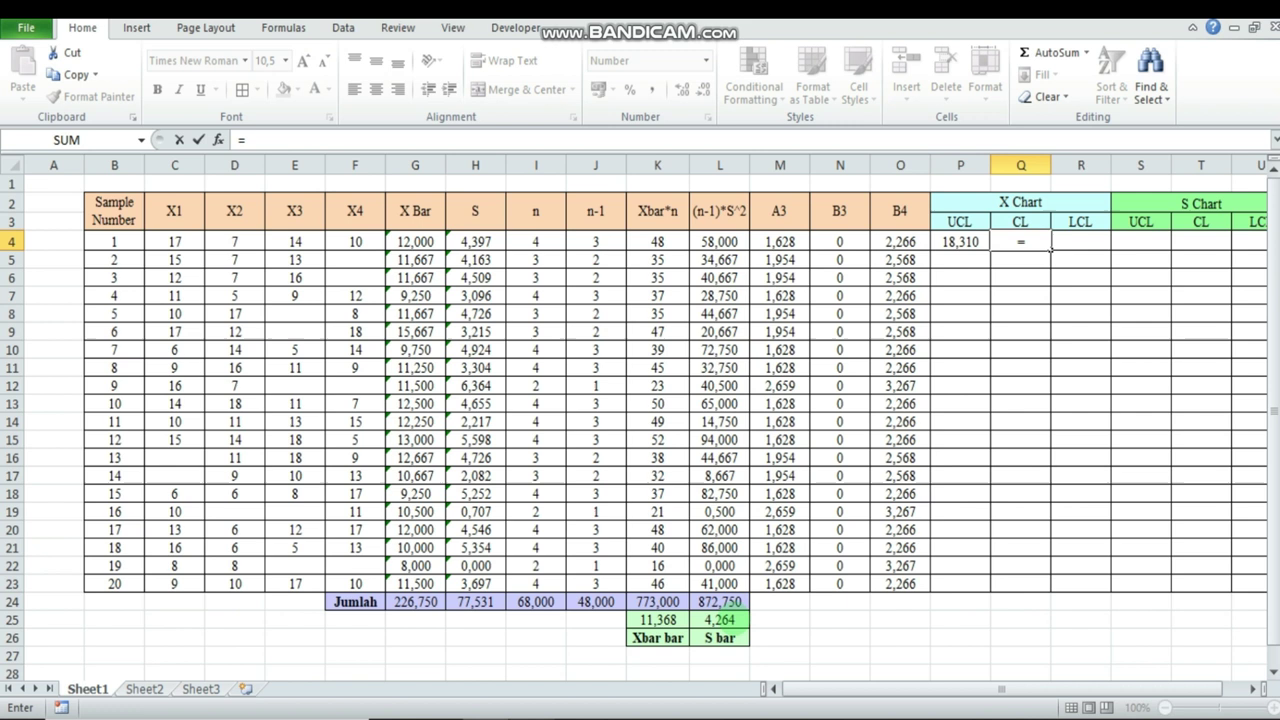
click(660, 619)
key(F4)
key(Return)
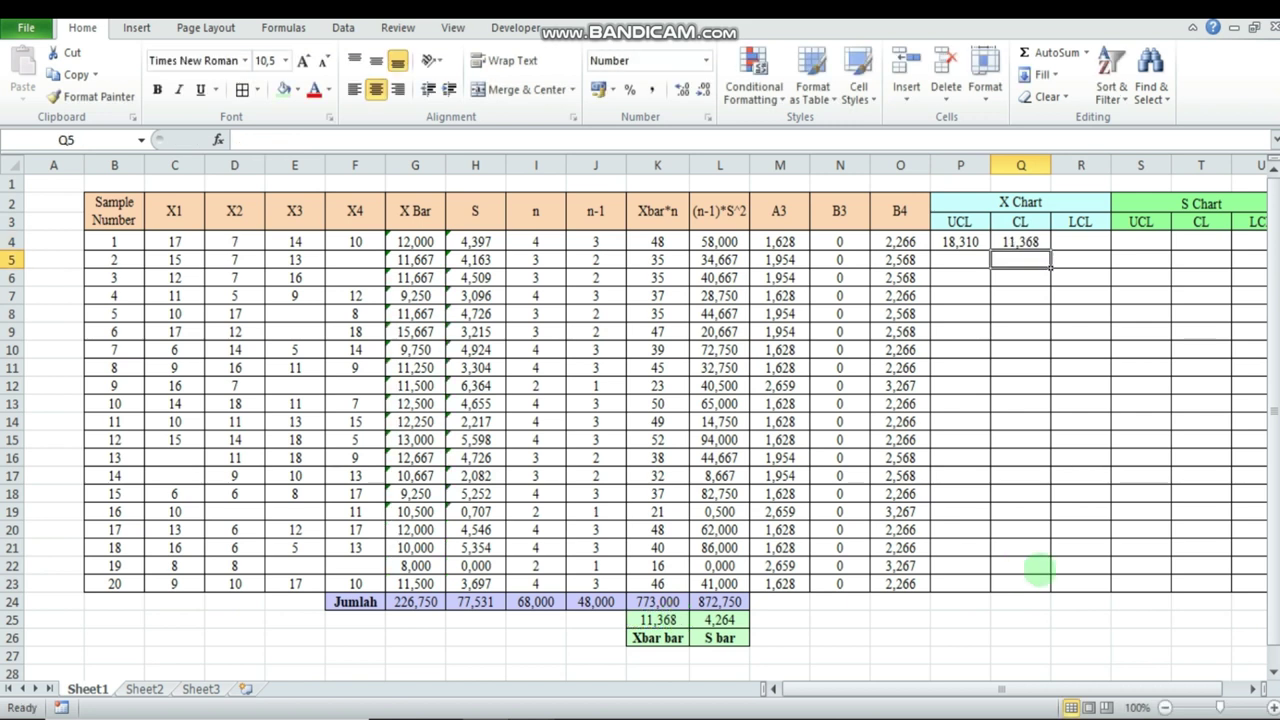
- Calculate the X chart LCL for the first sample by entering =$K$25-(M4*$L$25) in R4
click(1068, 243)
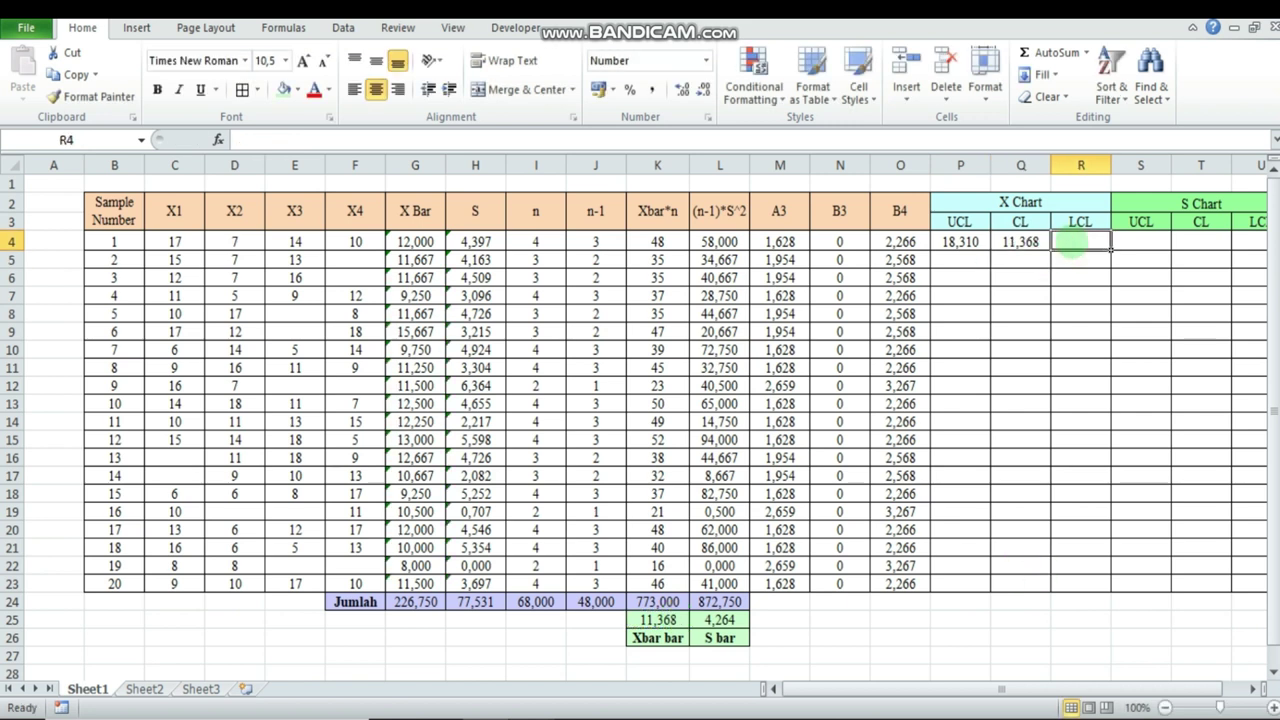
text(=)
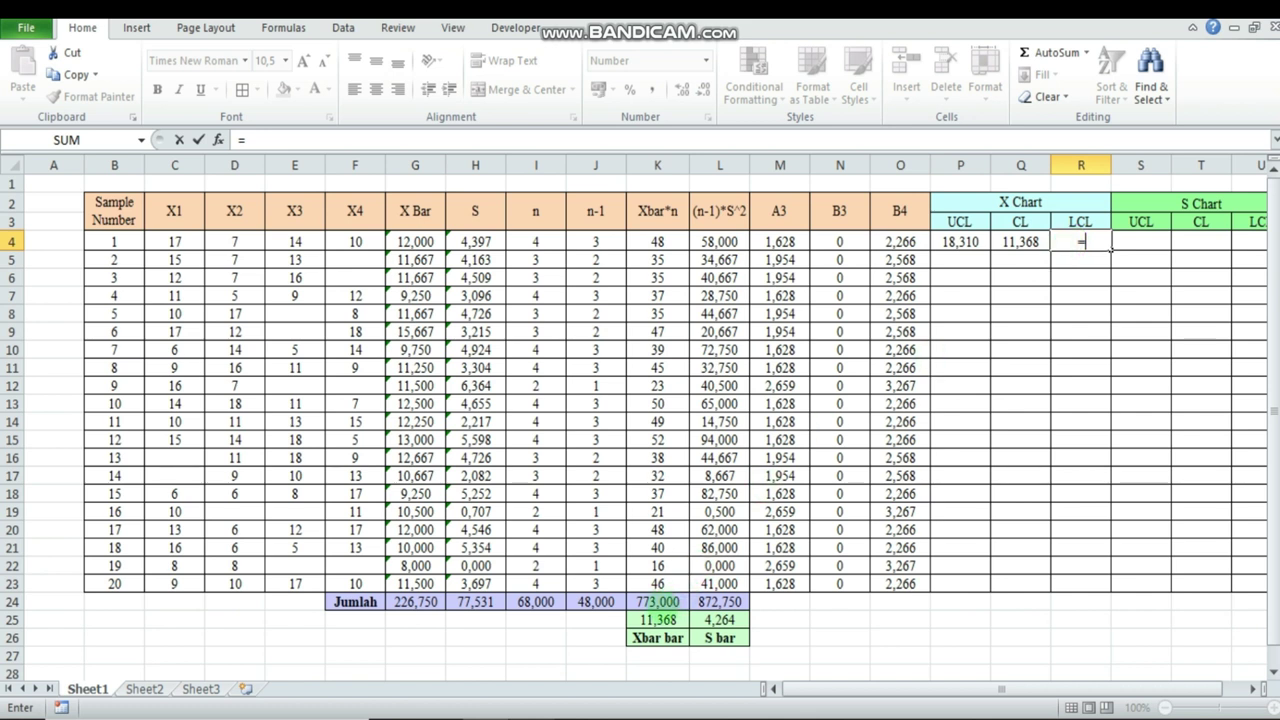
click(658, 620)
key(F4)
text(-)
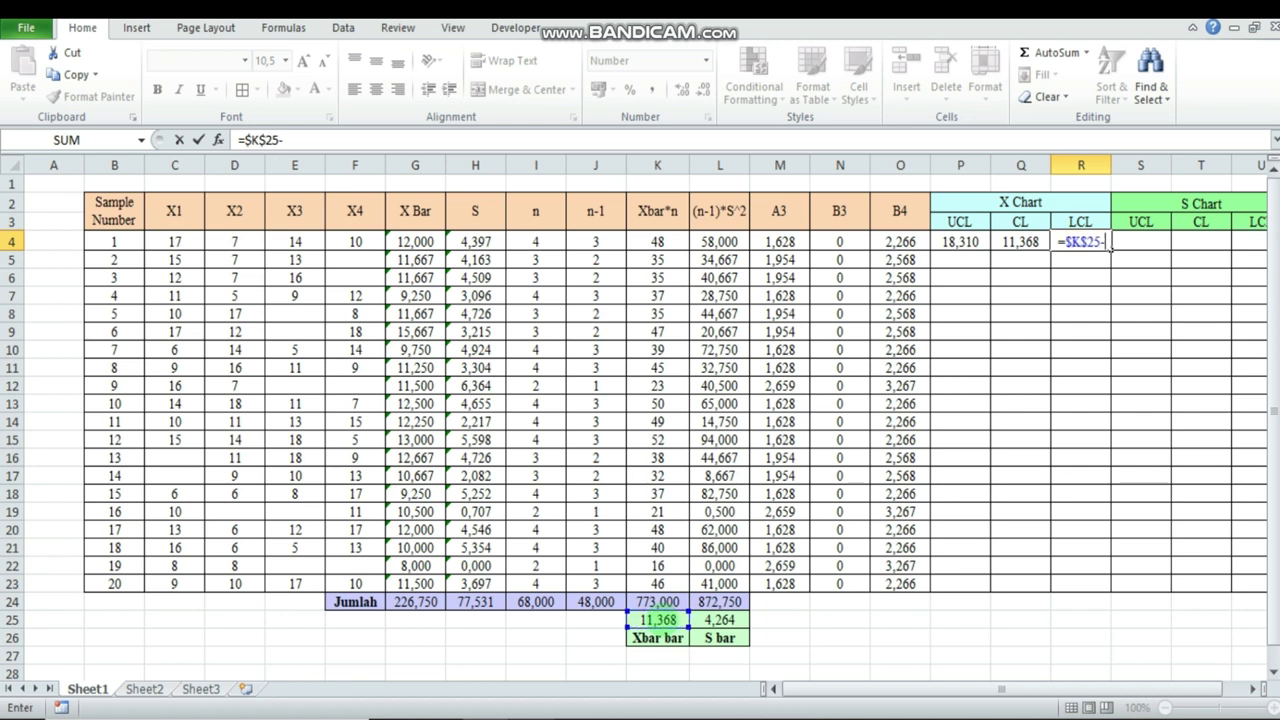
text(()
click(780, 242)
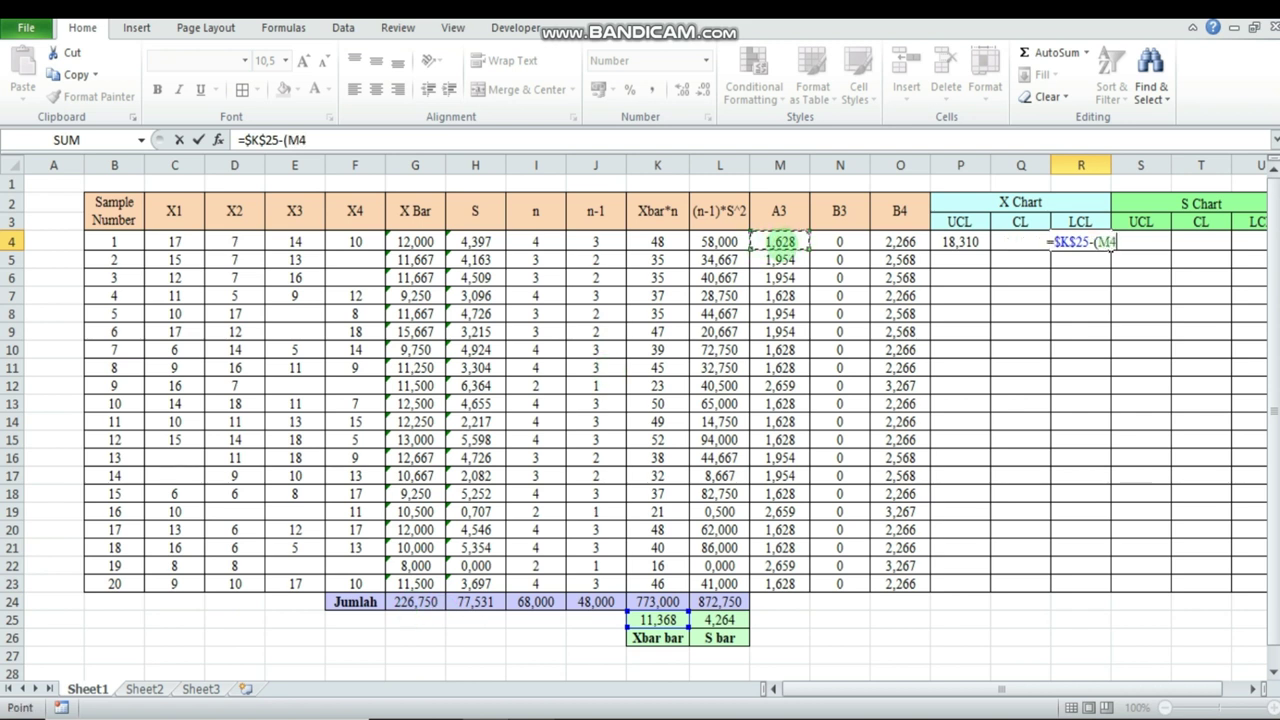
text(*)
click(720, 620)
key(F4)
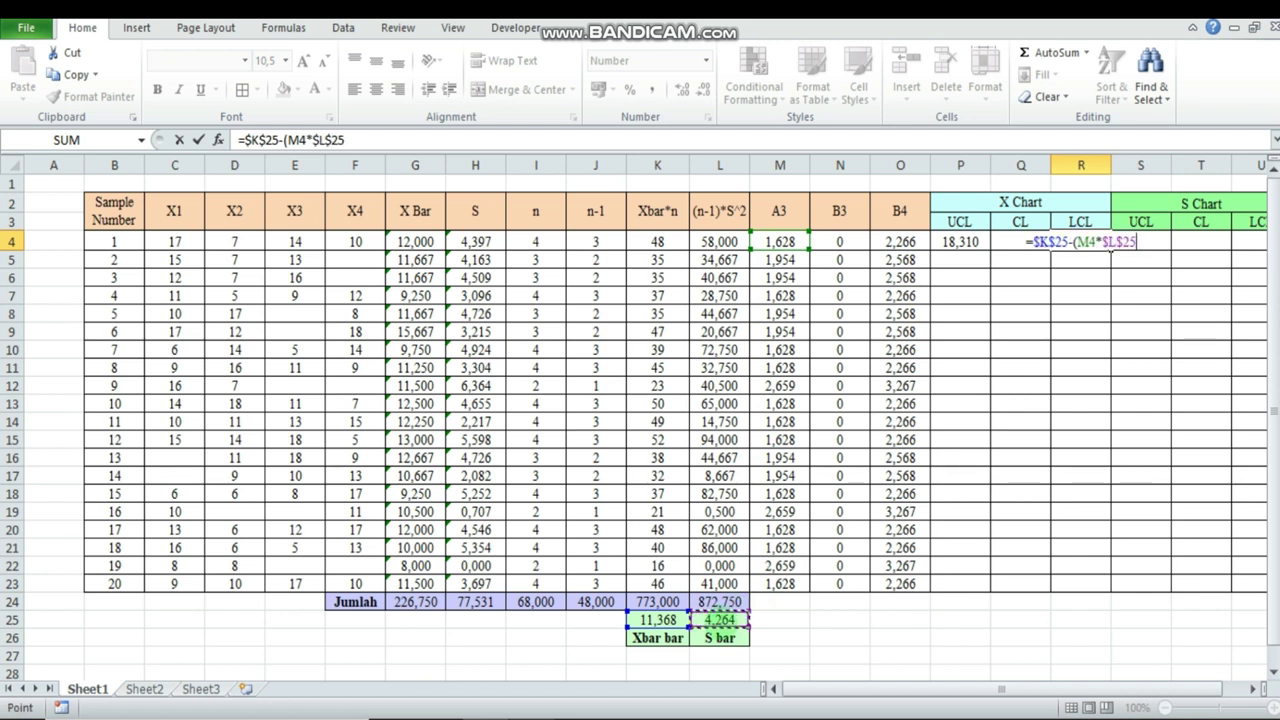
text())
key(Return)
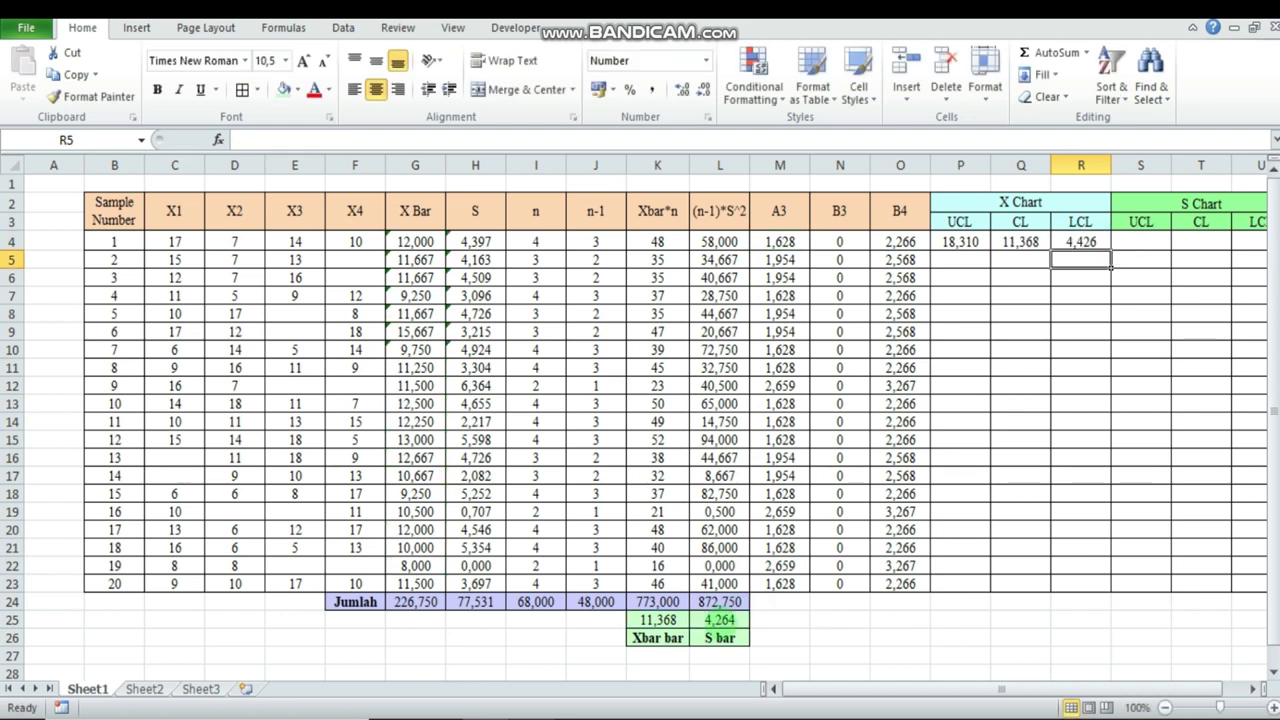
- Fill the X chart UCL, CL and LCL formulas from P4:R4 down to row 23
click(945, 241)
drag(945, 241, 1063, 586)
drag(1010, 688, 1062, 688)
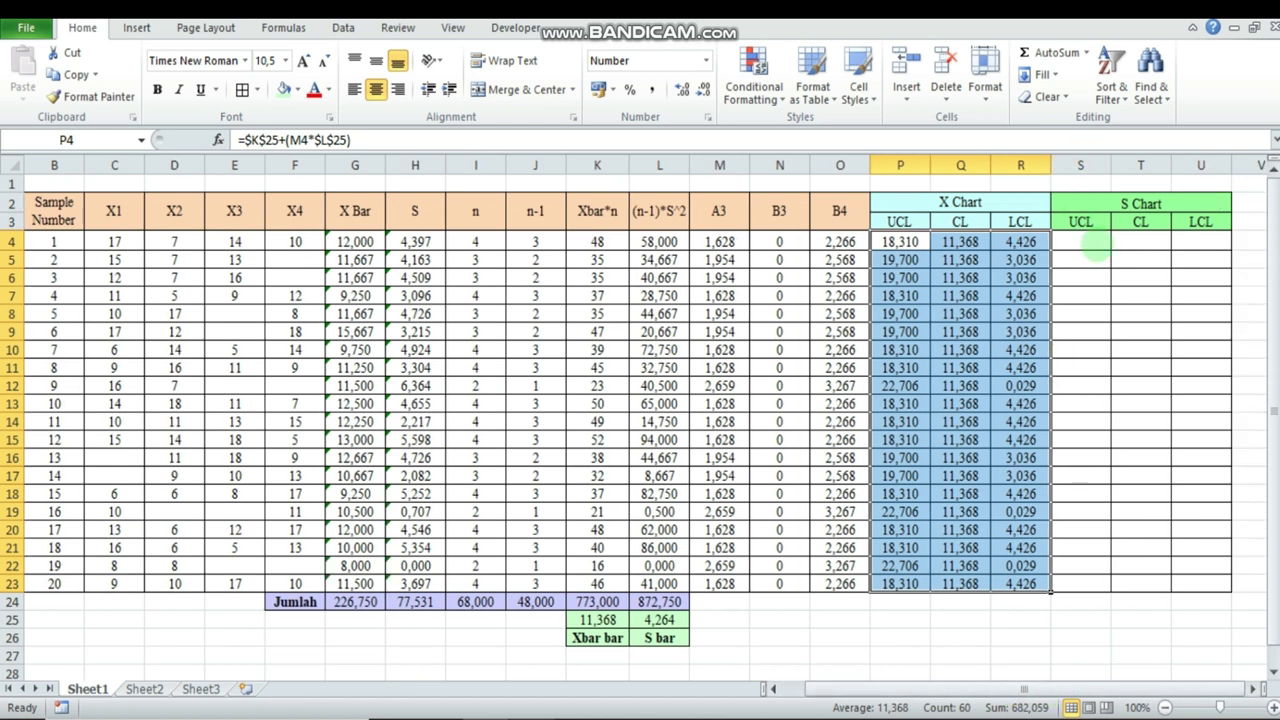
- Calculate the S chart UCL for the first sample by entering =O4*$L$25 in S4
click(1095, 243)
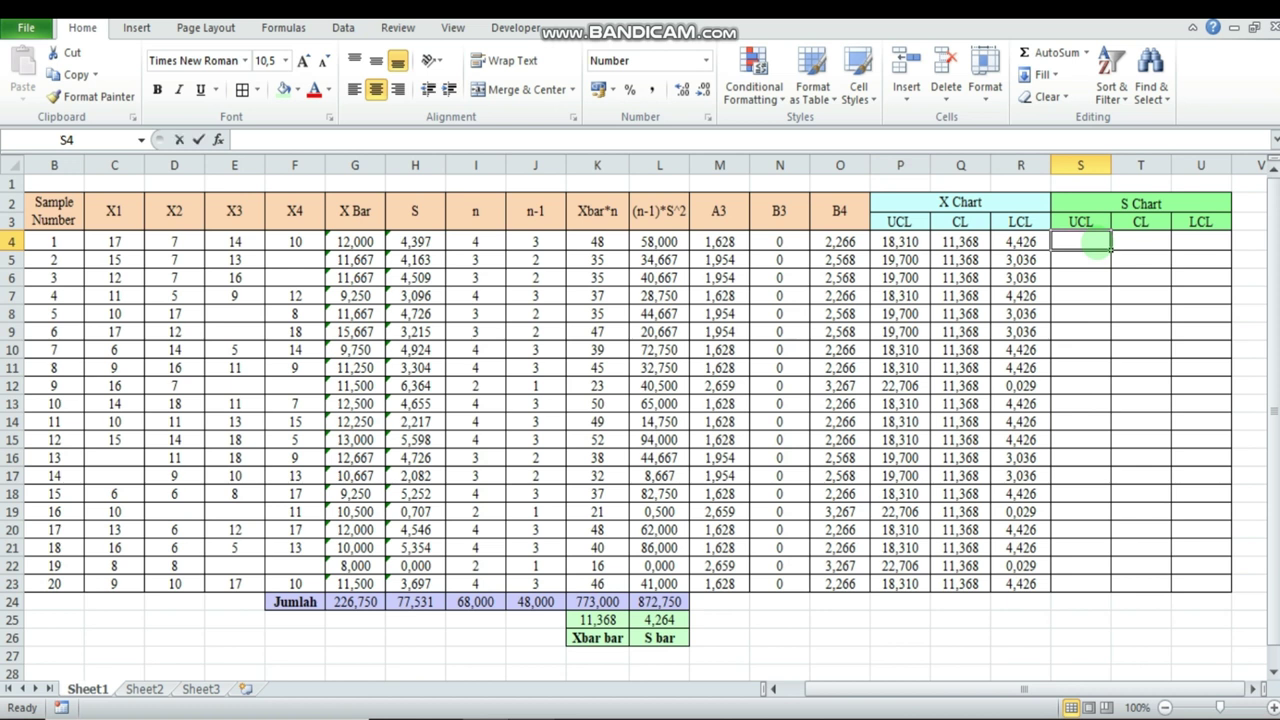
text(=)
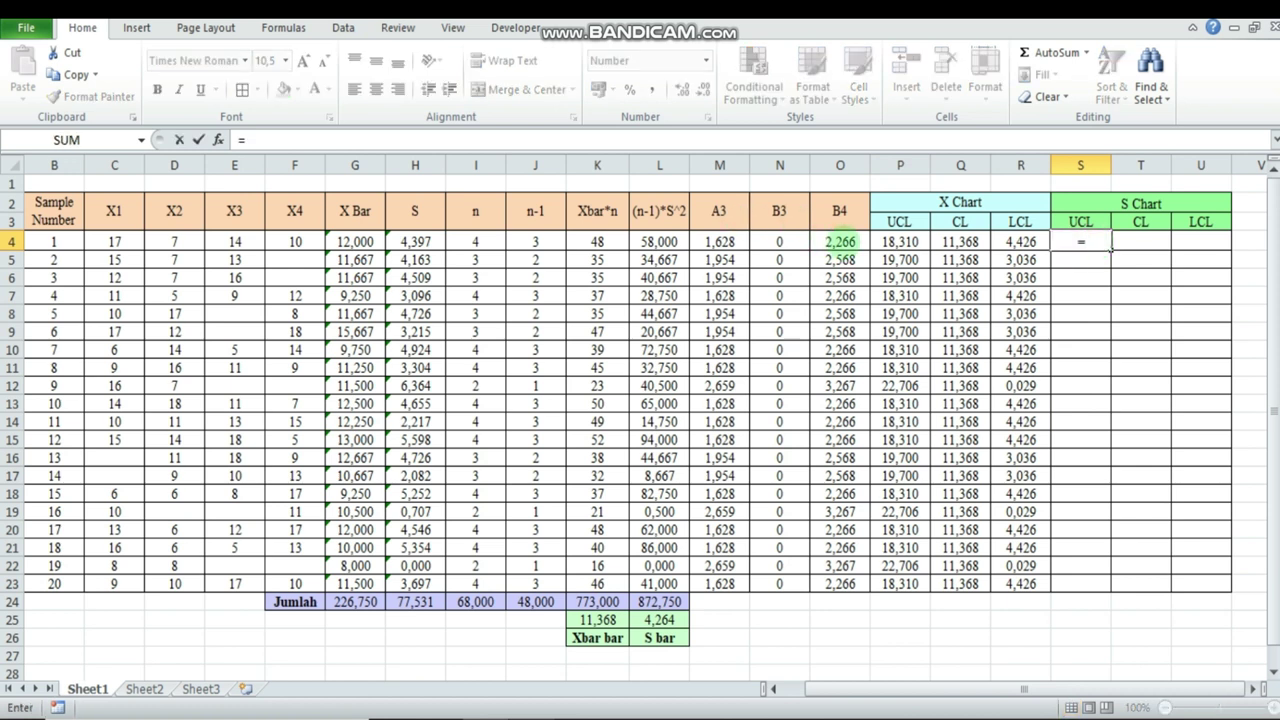
click(842, 242)
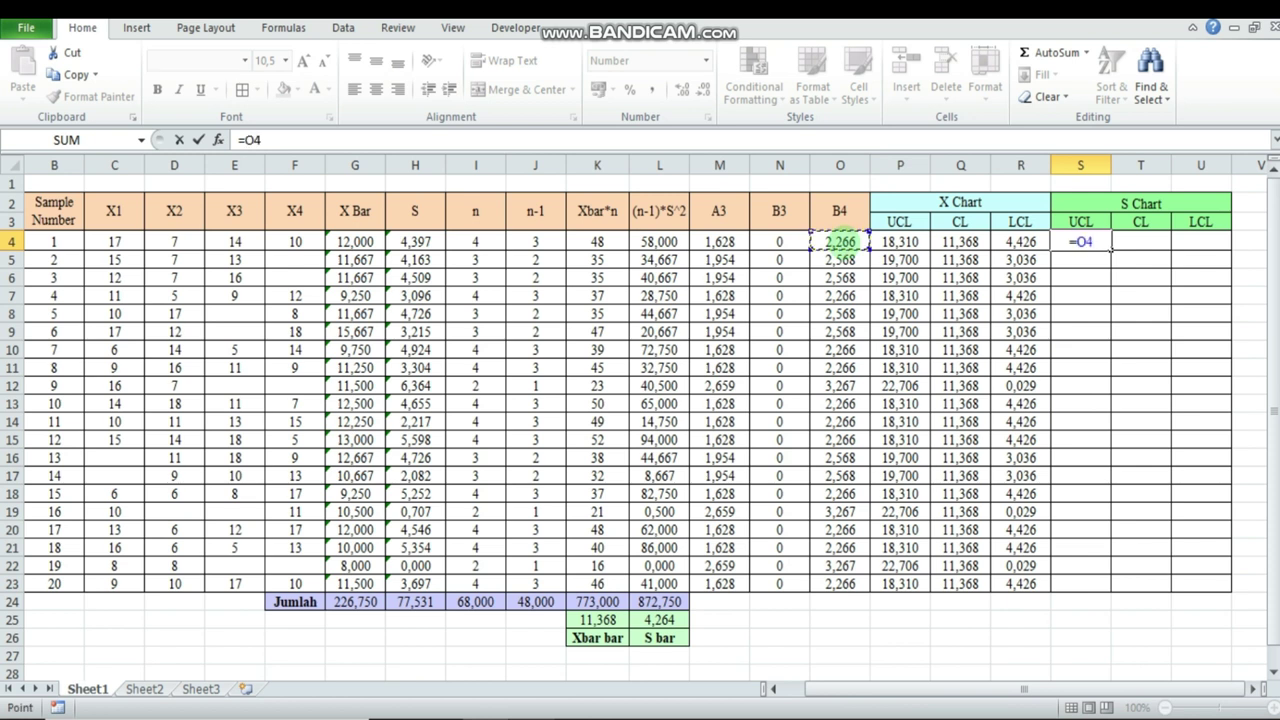
text(*)
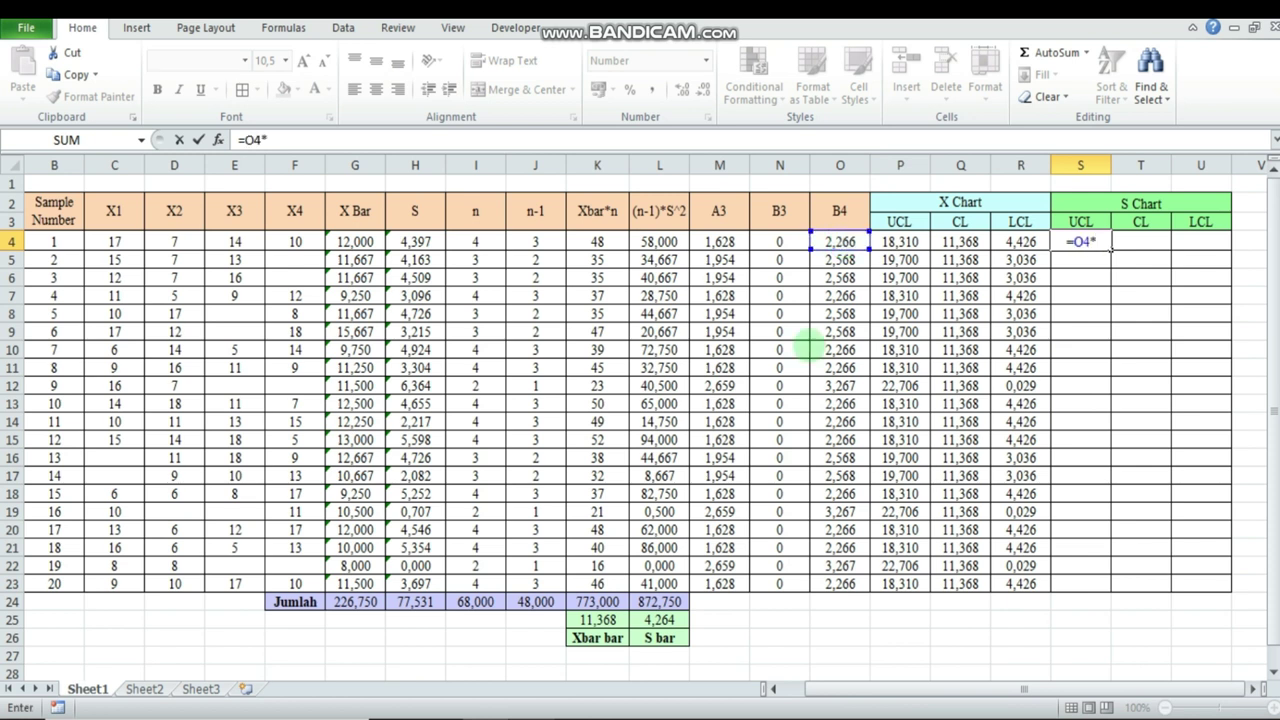
click(660, 620)
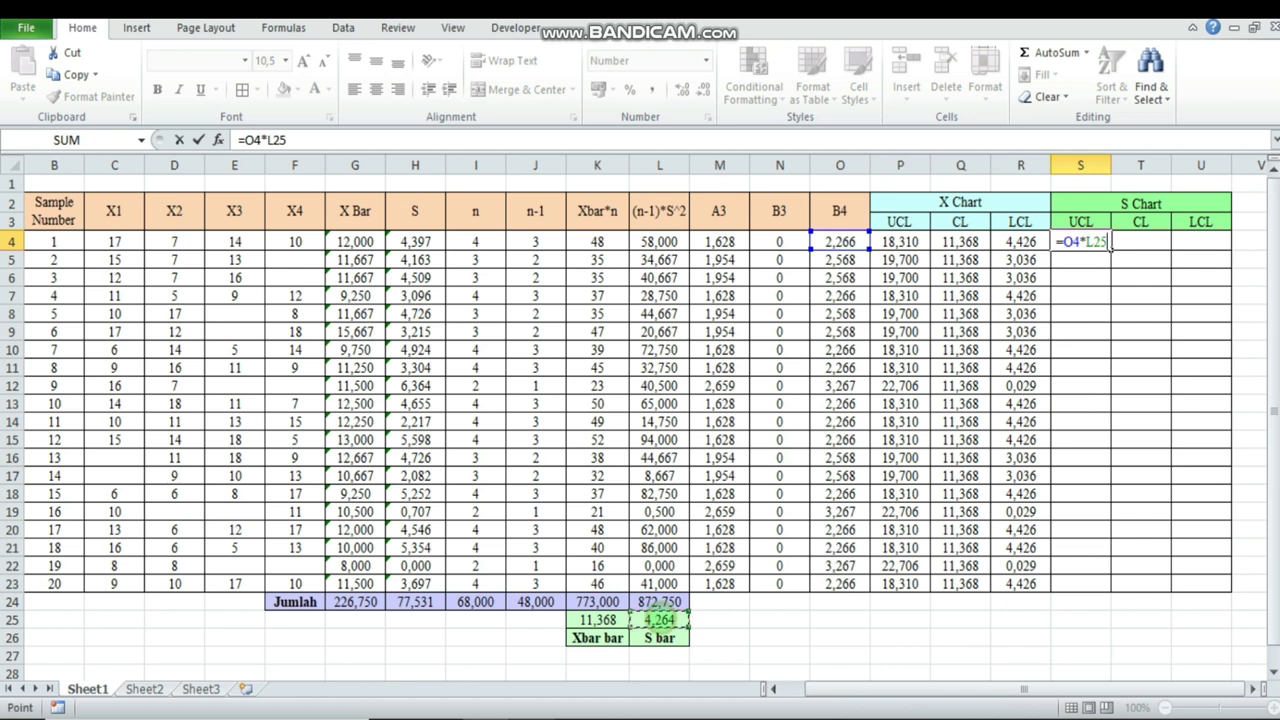
key(F4)
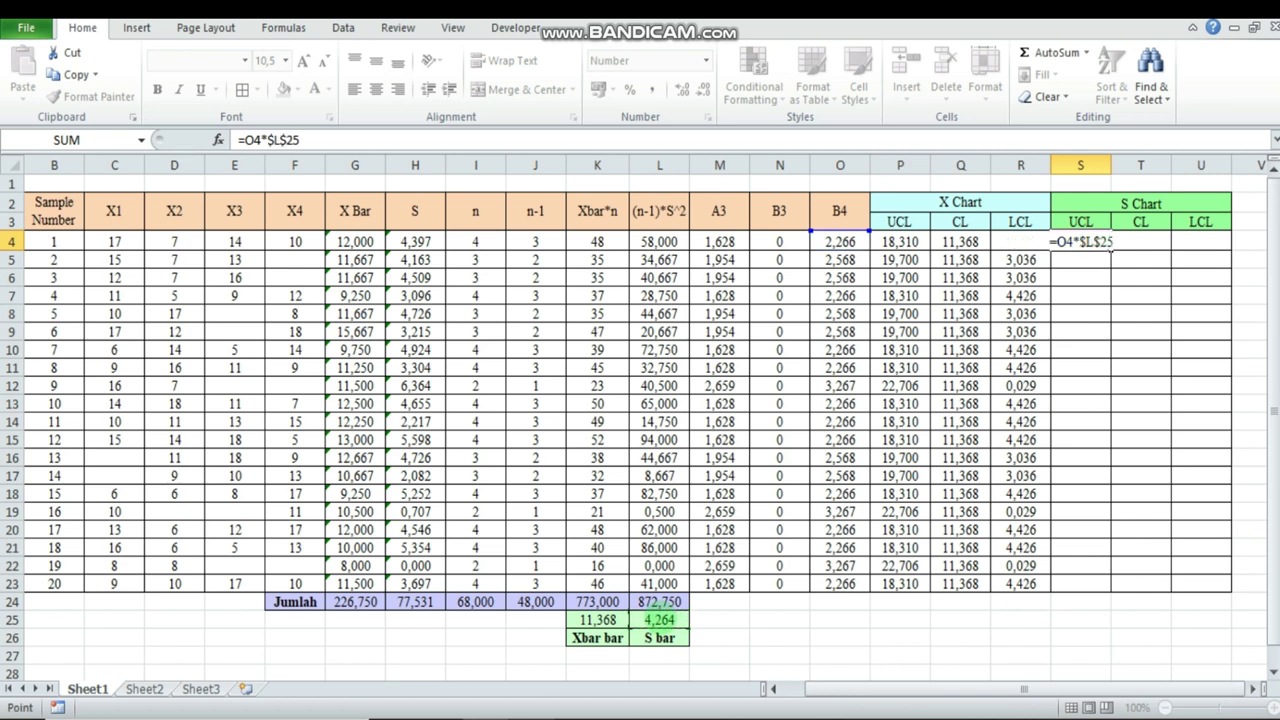
key(Return)
- Set the S chart CL for the first sample by entering =$L$25 in T4
click(1143, 243)
text(=)
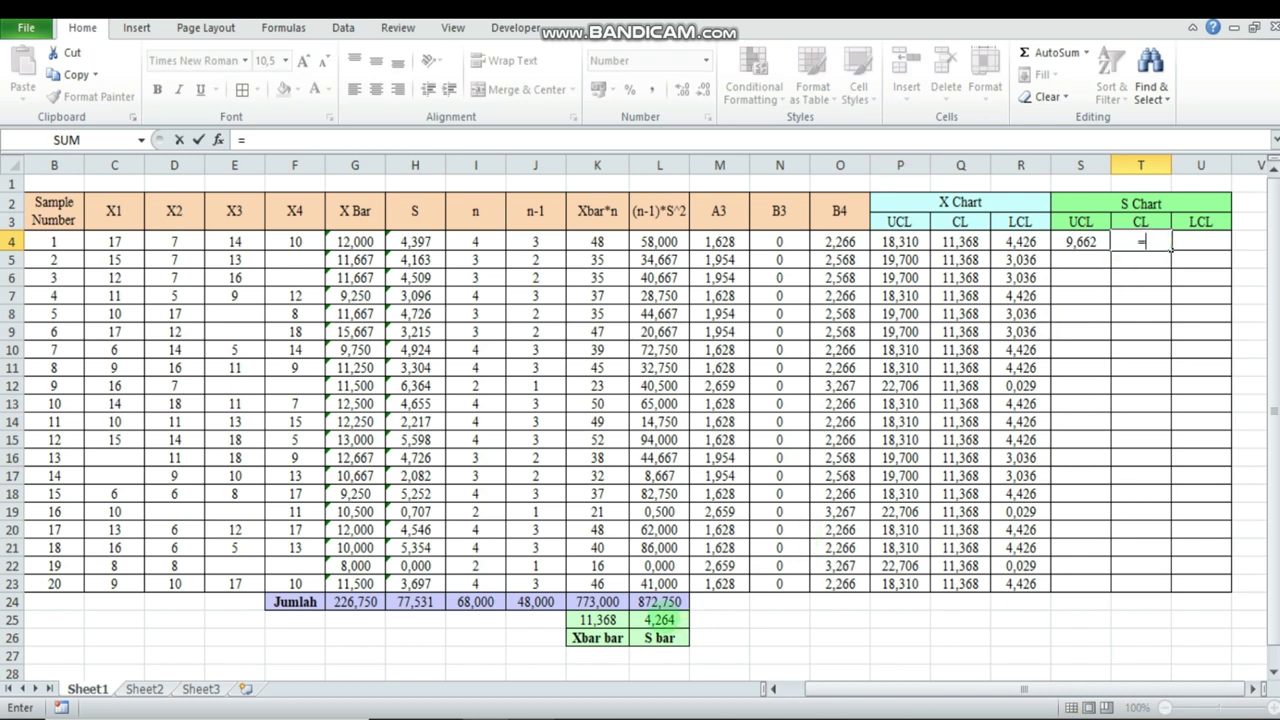
click(659, 620)
key(F4)
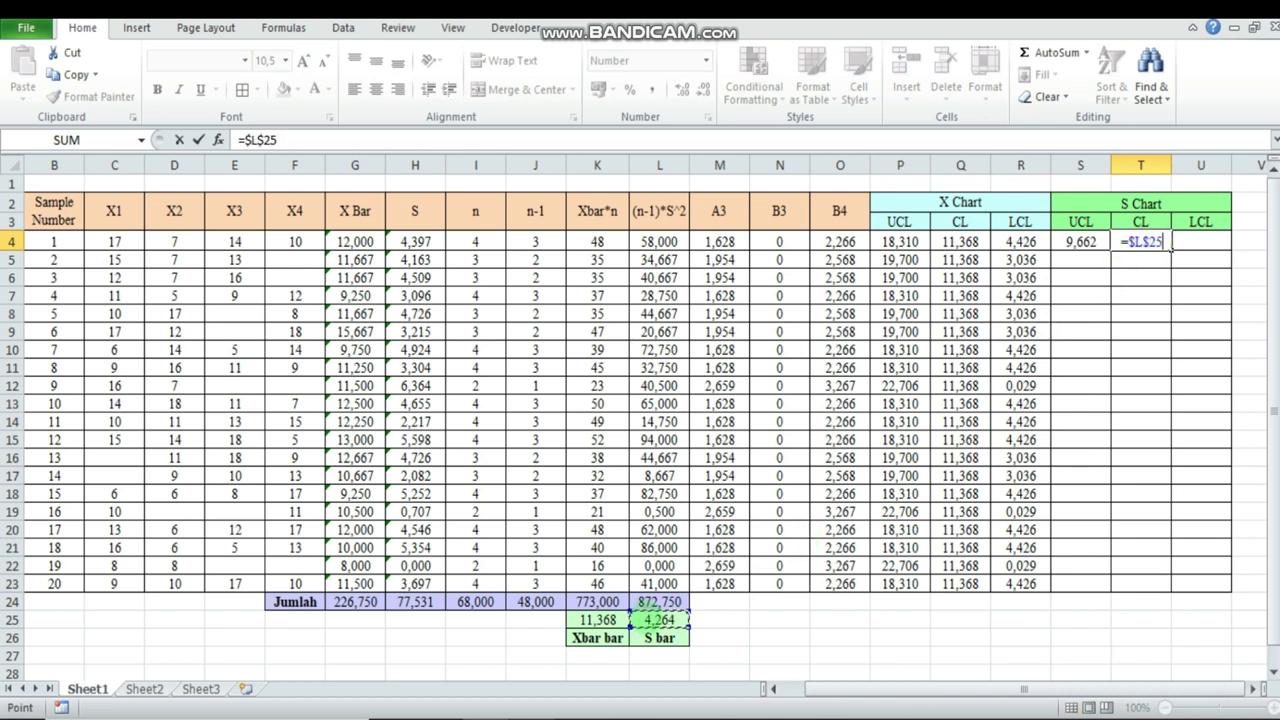
key(Return)
- Enter =N4*$L$25 in U4 as the first sample's S chart LCL and fill S4:U4 down to row 23
key(Right)
key(Up)
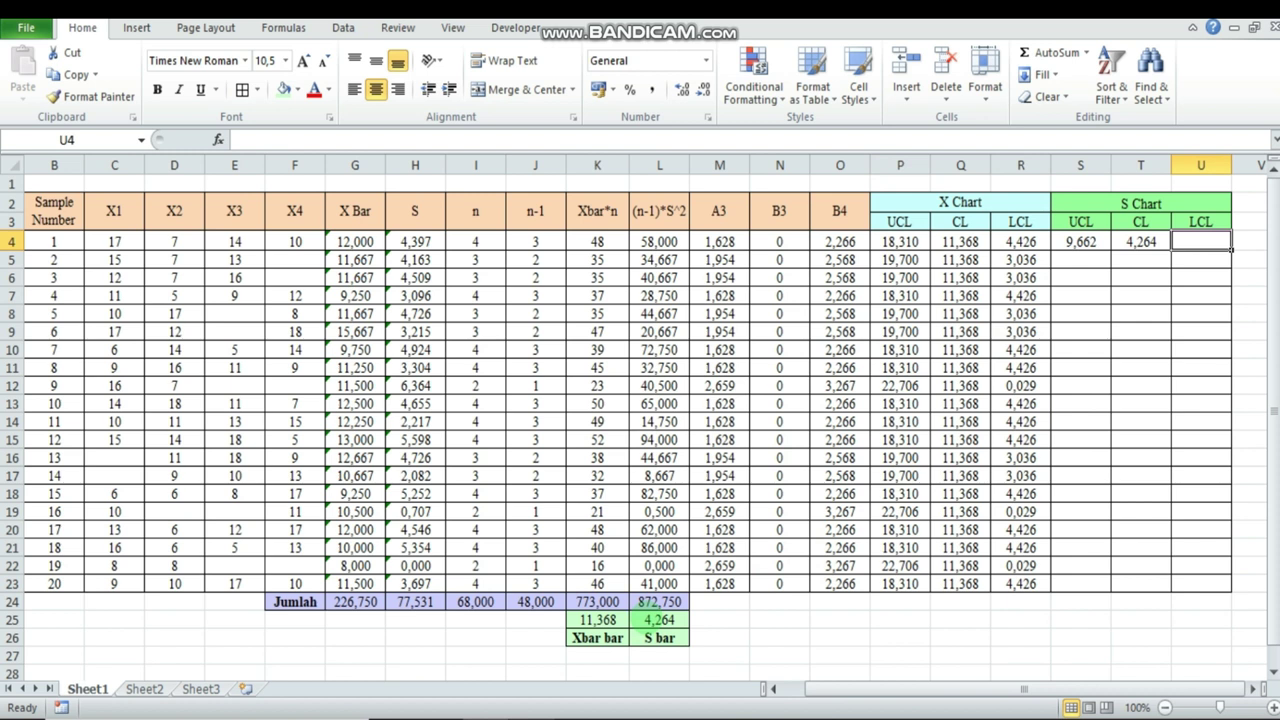
text(=)
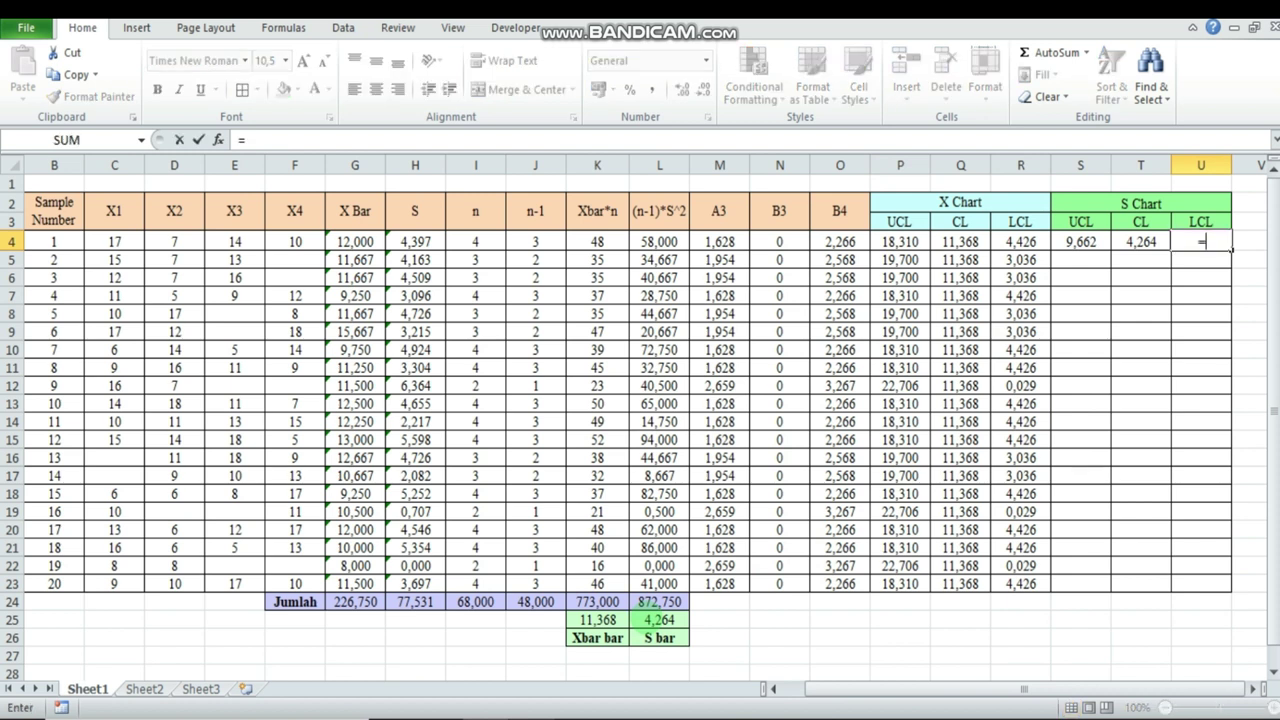
click(786, 244)
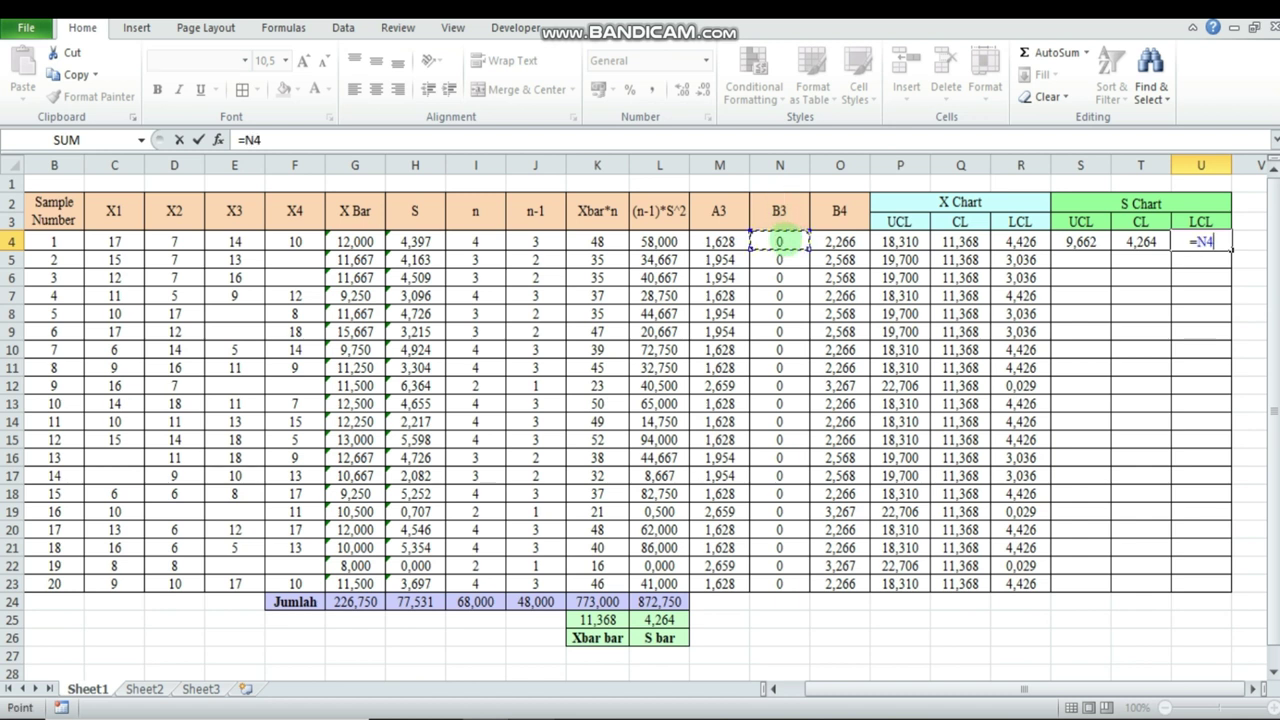
text(*)
click(659, 620)
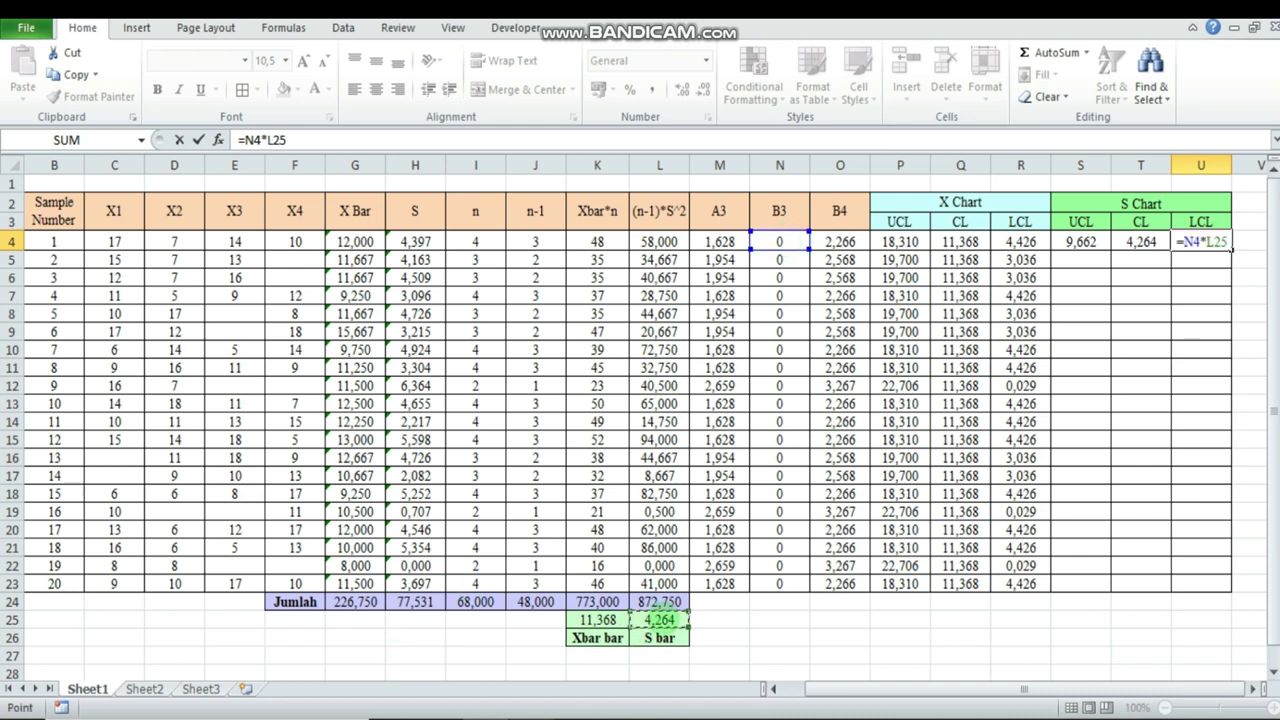
key(F4)
key(Return)
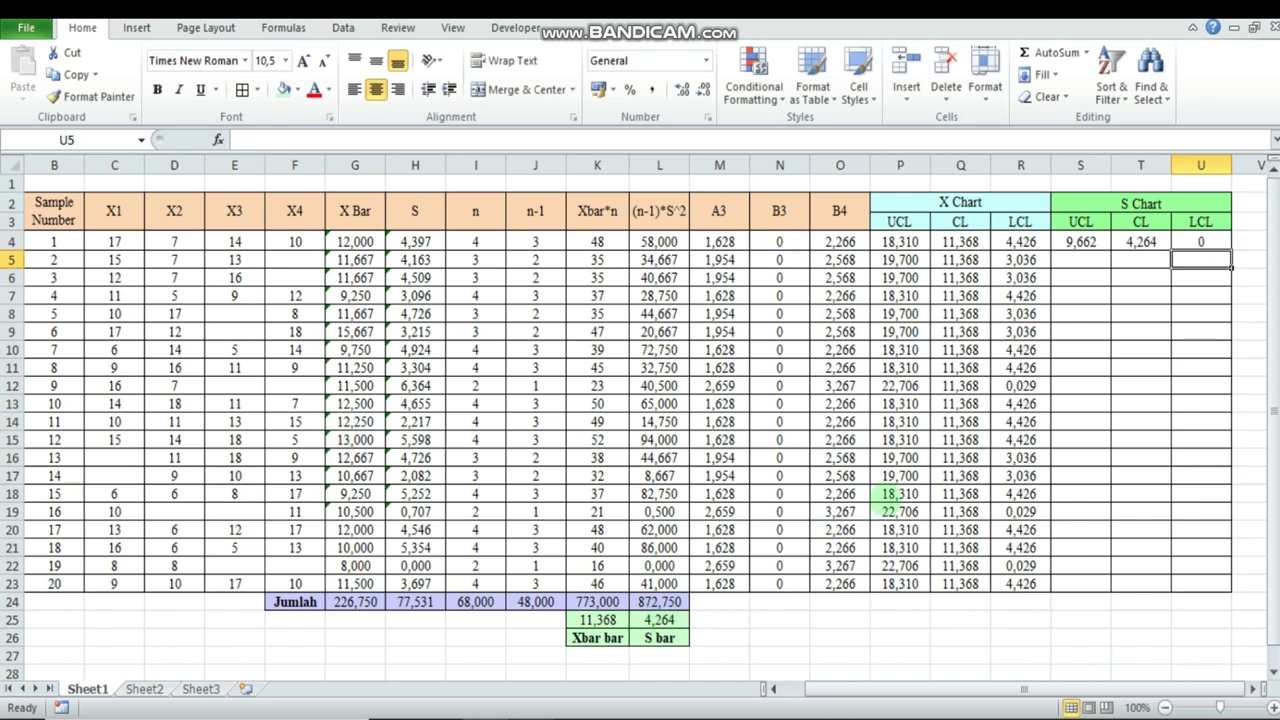
drag(1080, 242, 1180, 588)
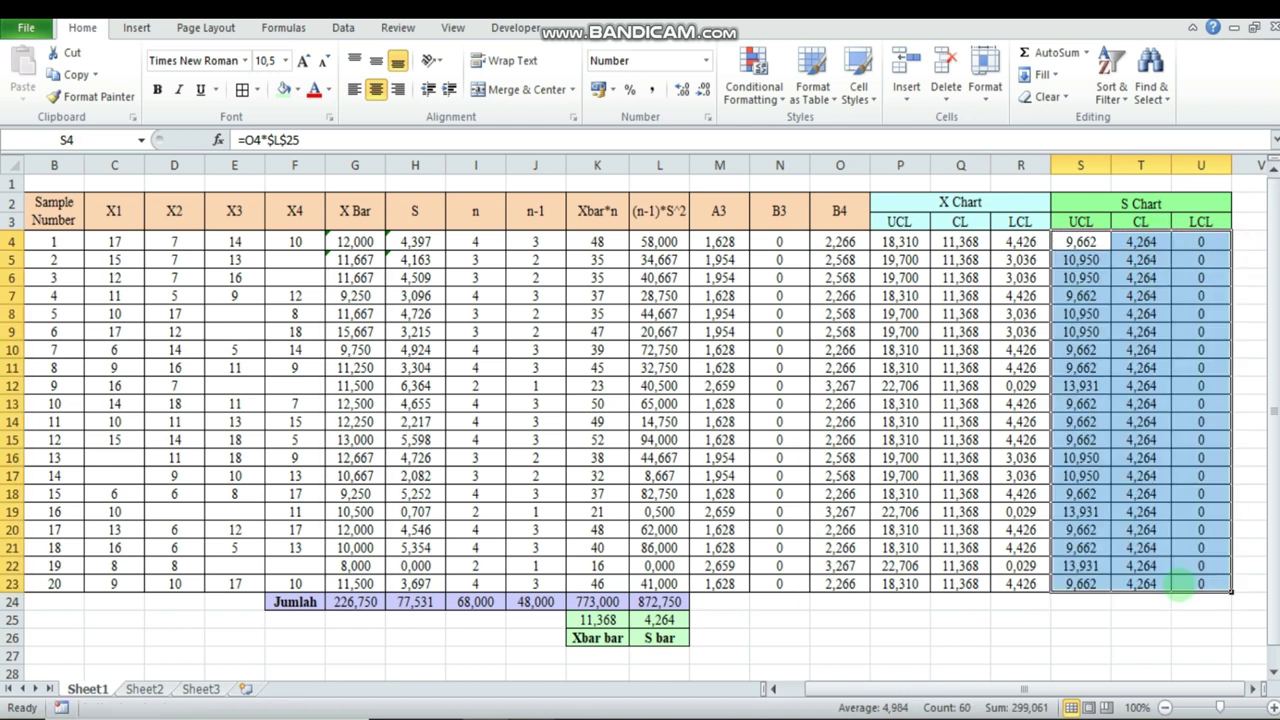
click(818, 638)
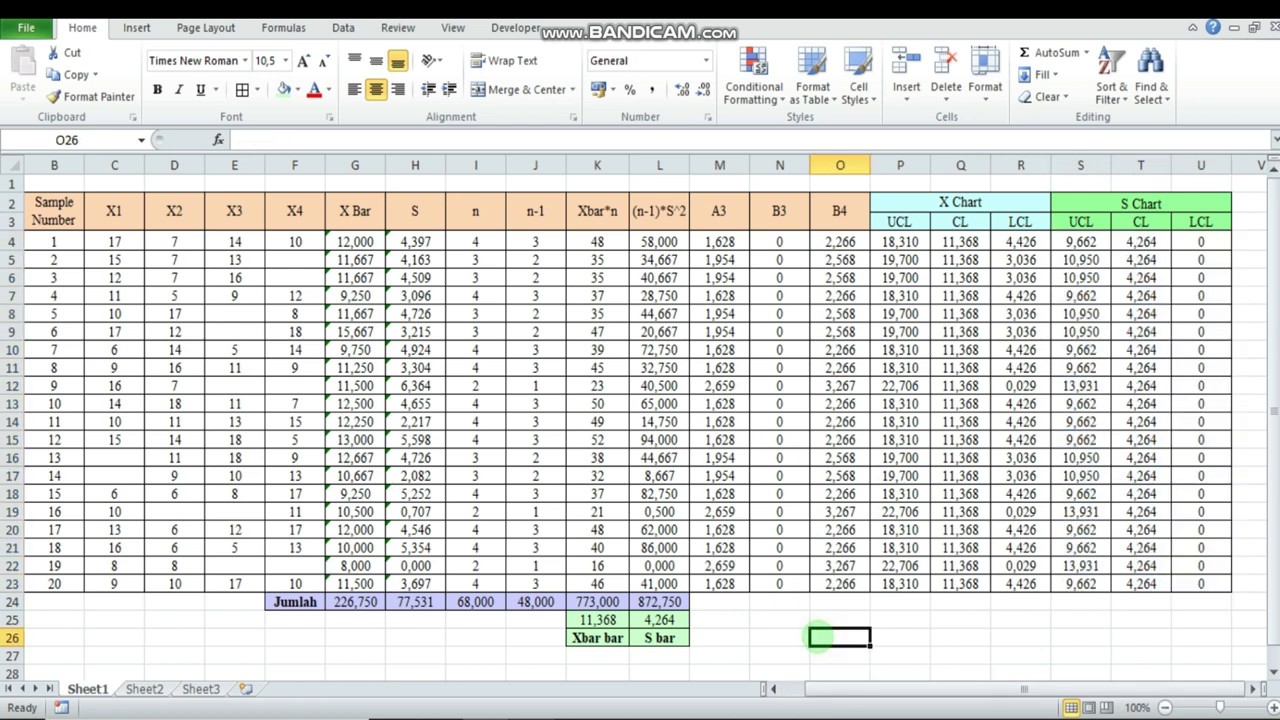
- Insert a basic 2-D line chart from the X Bar column and the X Chart UCL, CL and LCL columns, headers included
drag(345, 212, 345, 584)
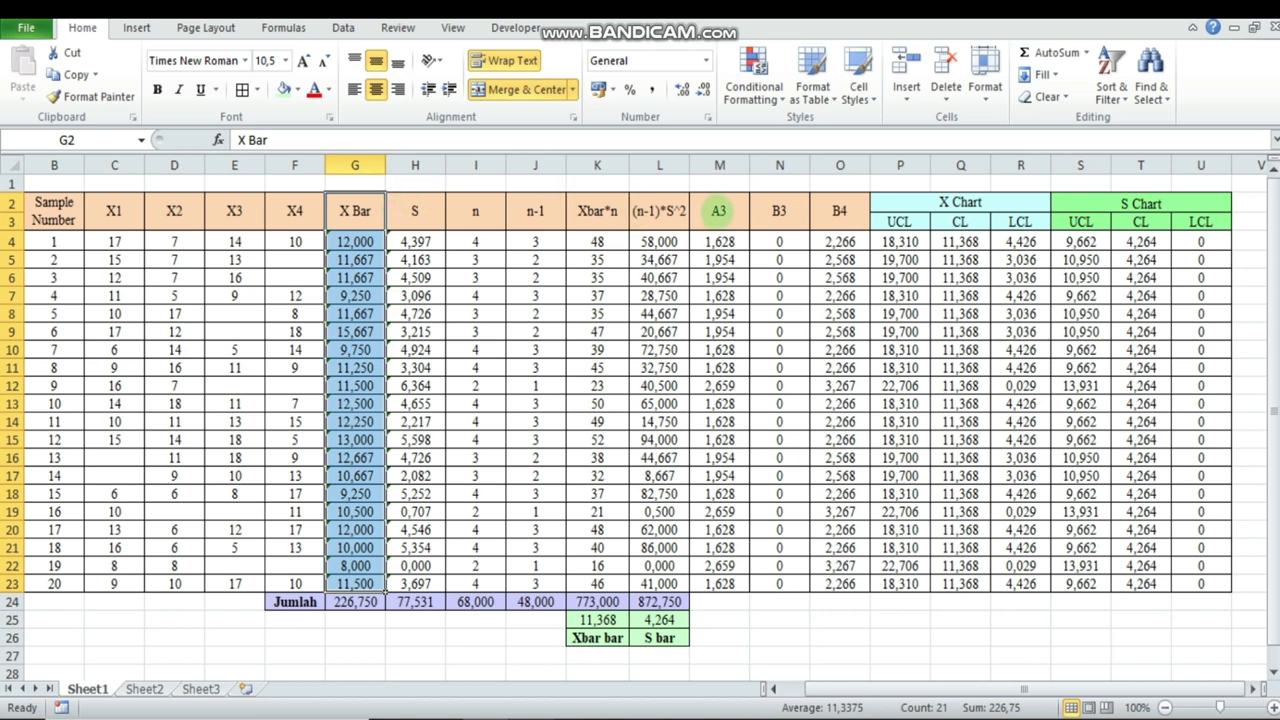
drag(900, 221, 1015, 580)
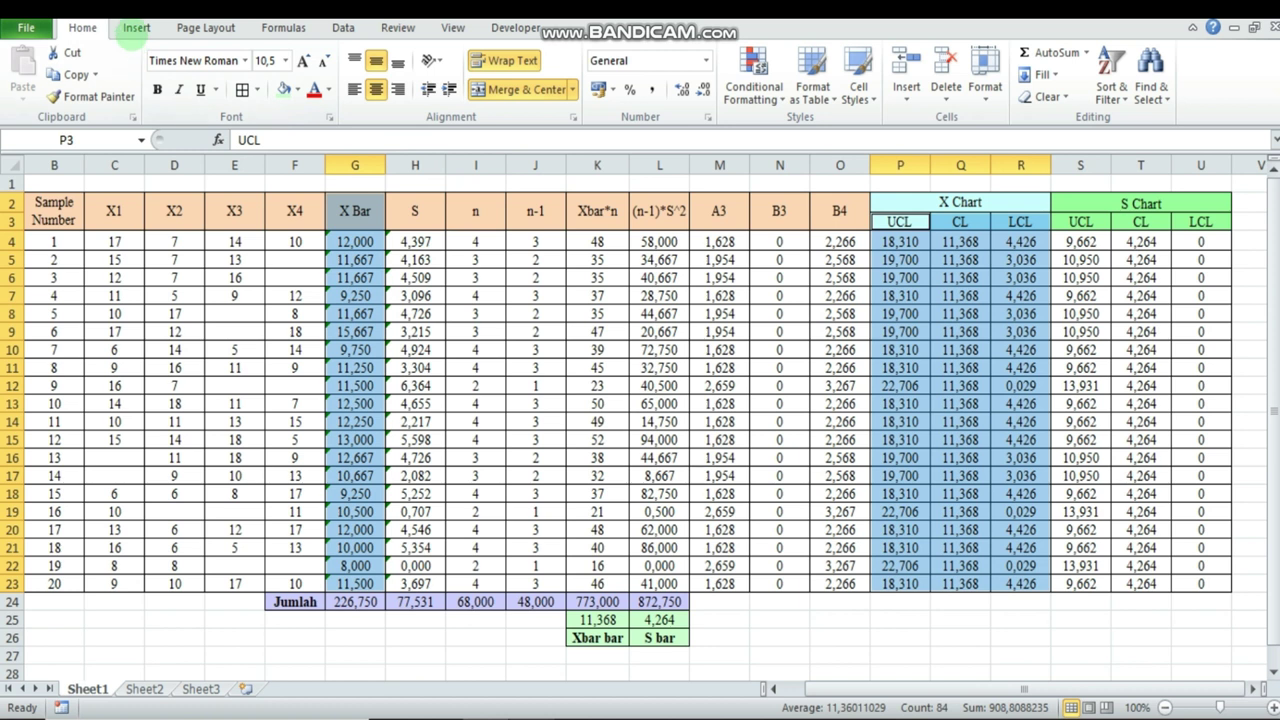
click(133, 28)
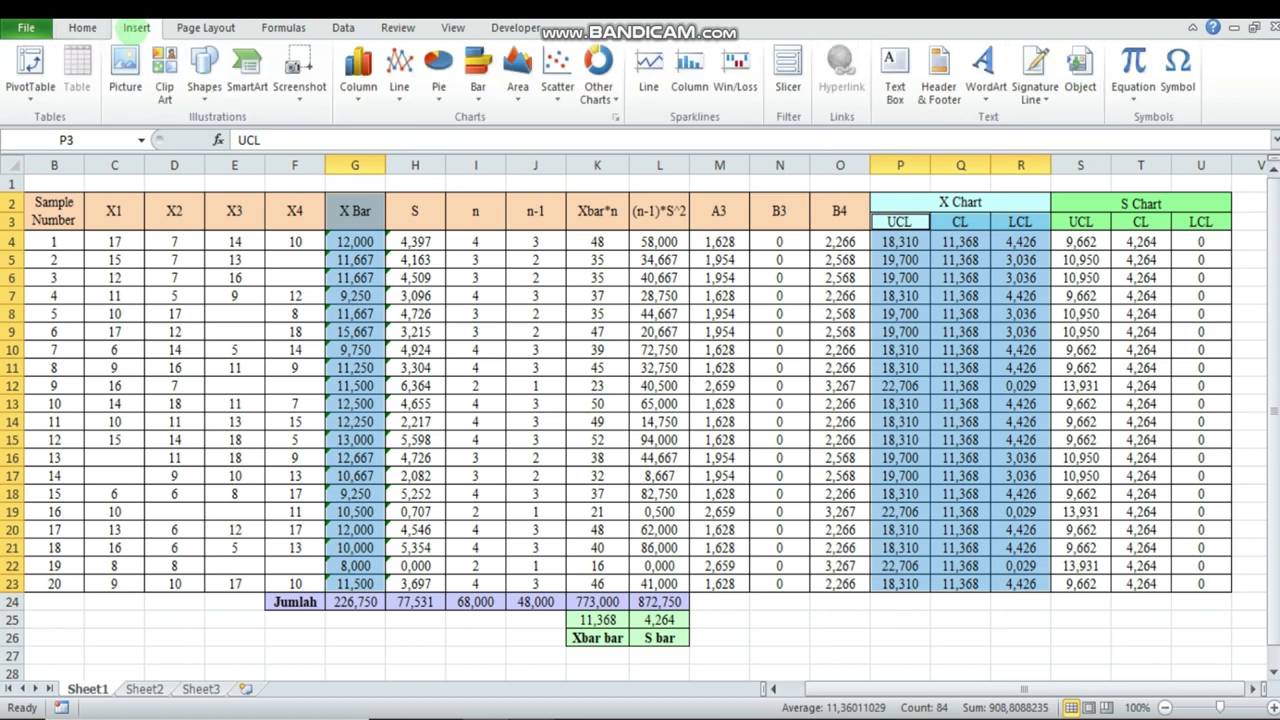
click(400, 75)
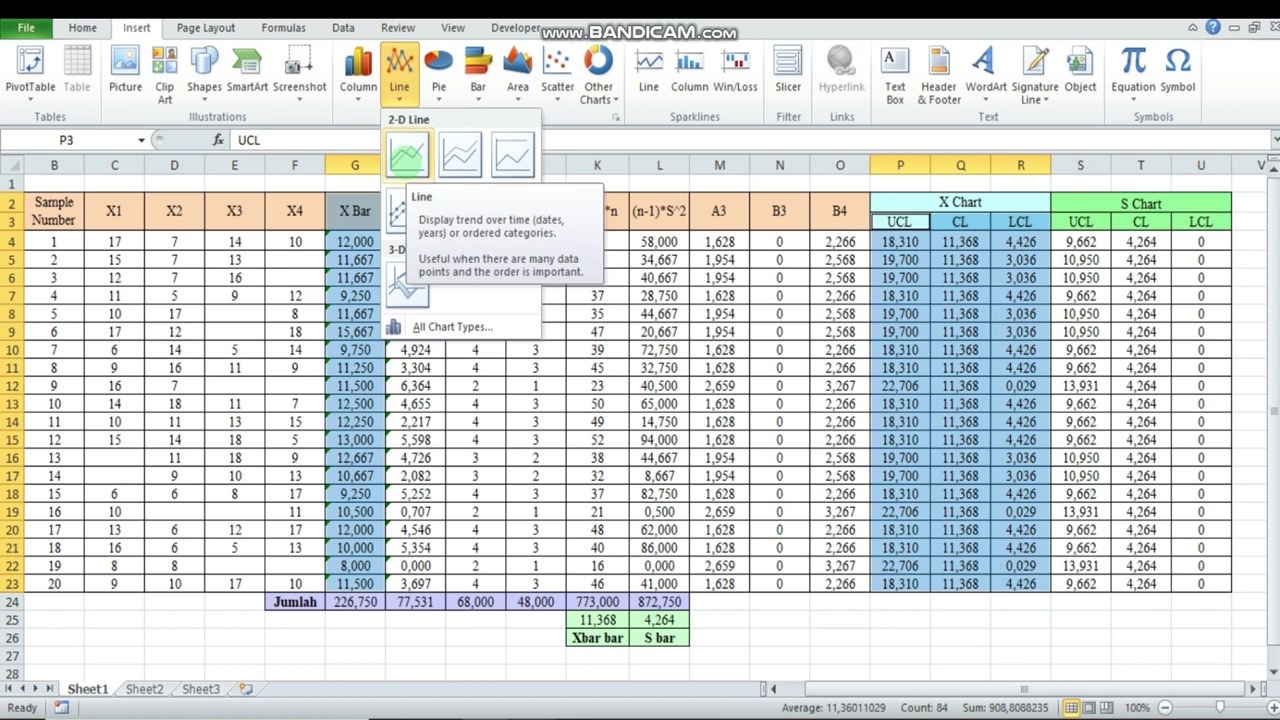
click(407, 155)
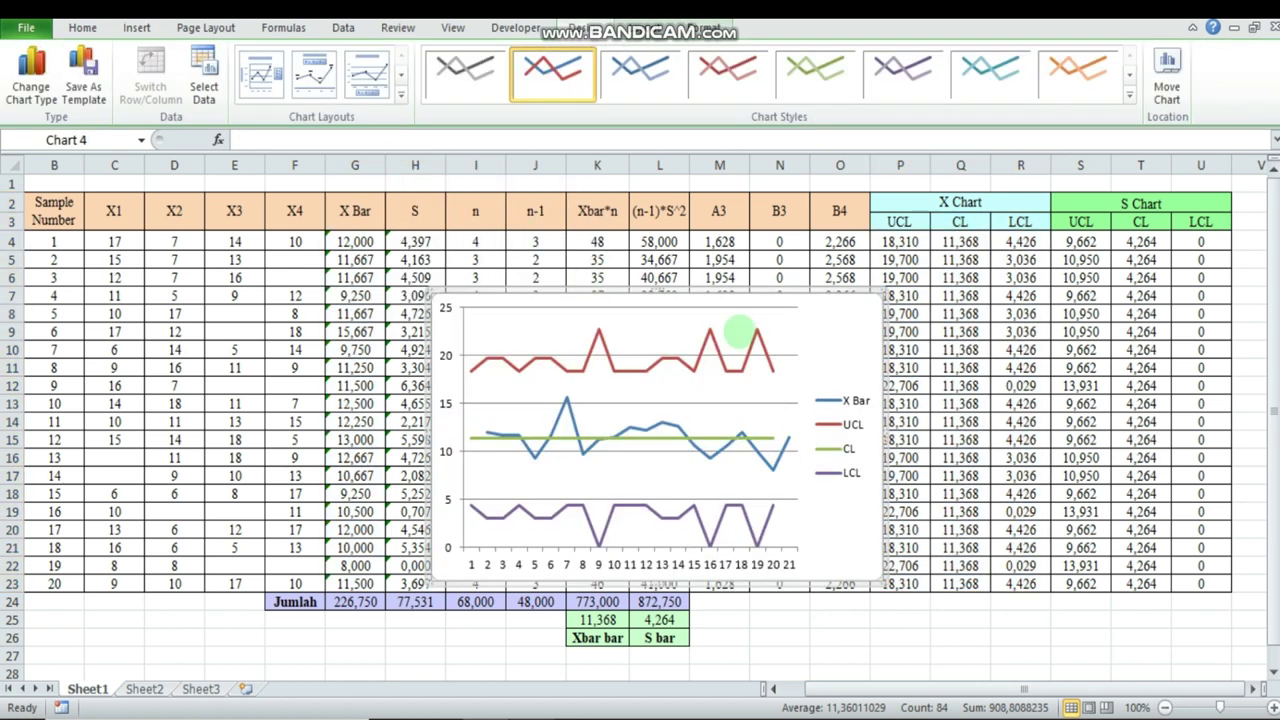
- Add a title above the line chart and change its text to "X Chart"
click(658, 27)
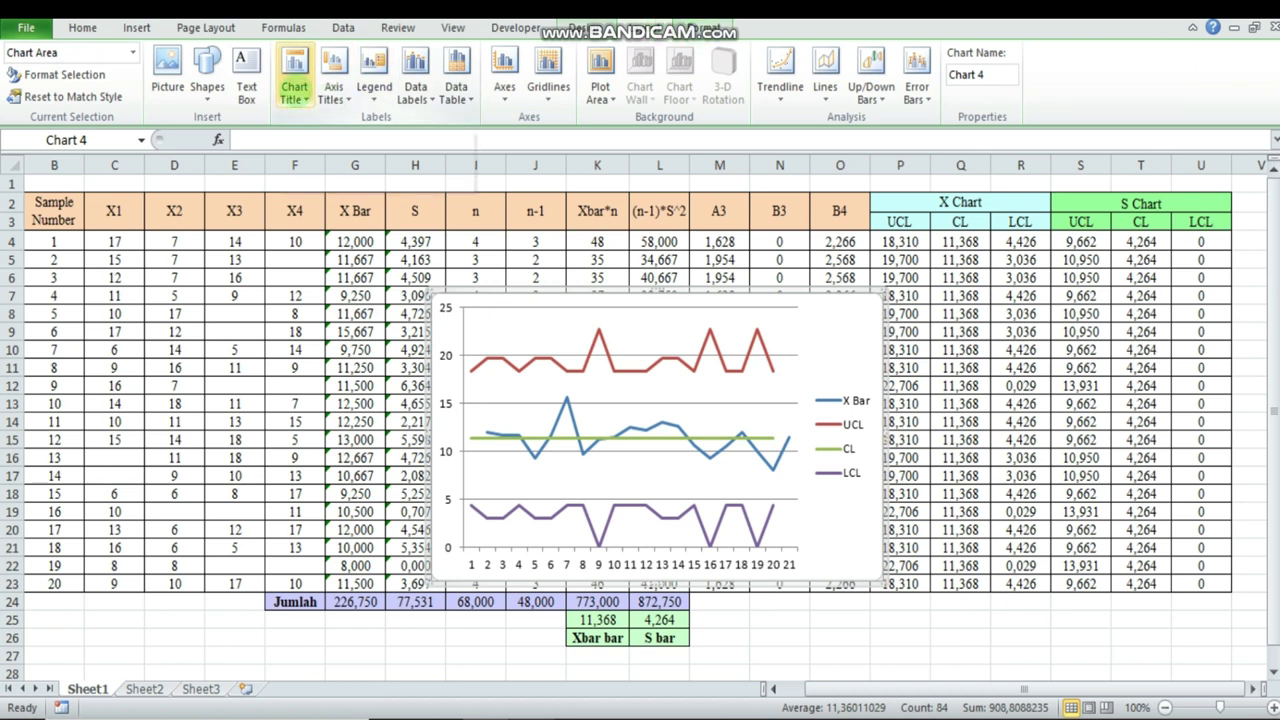
click(294, 90)
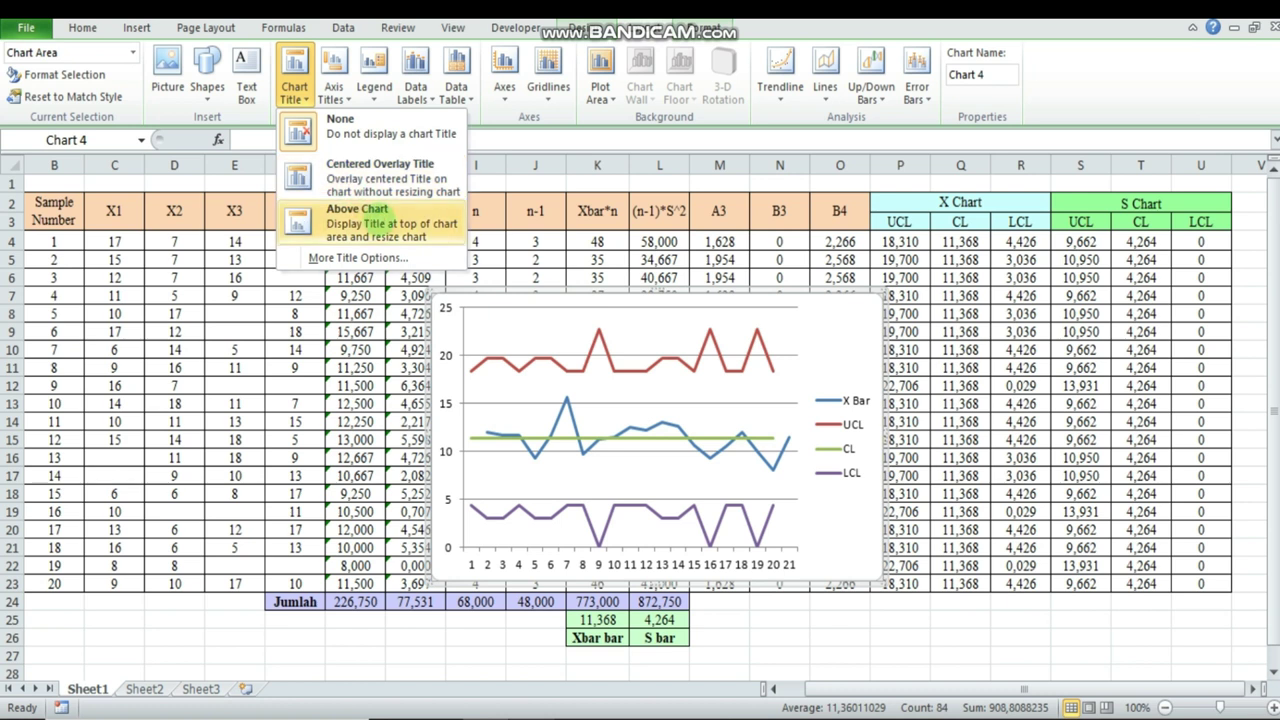
click(357, 215)
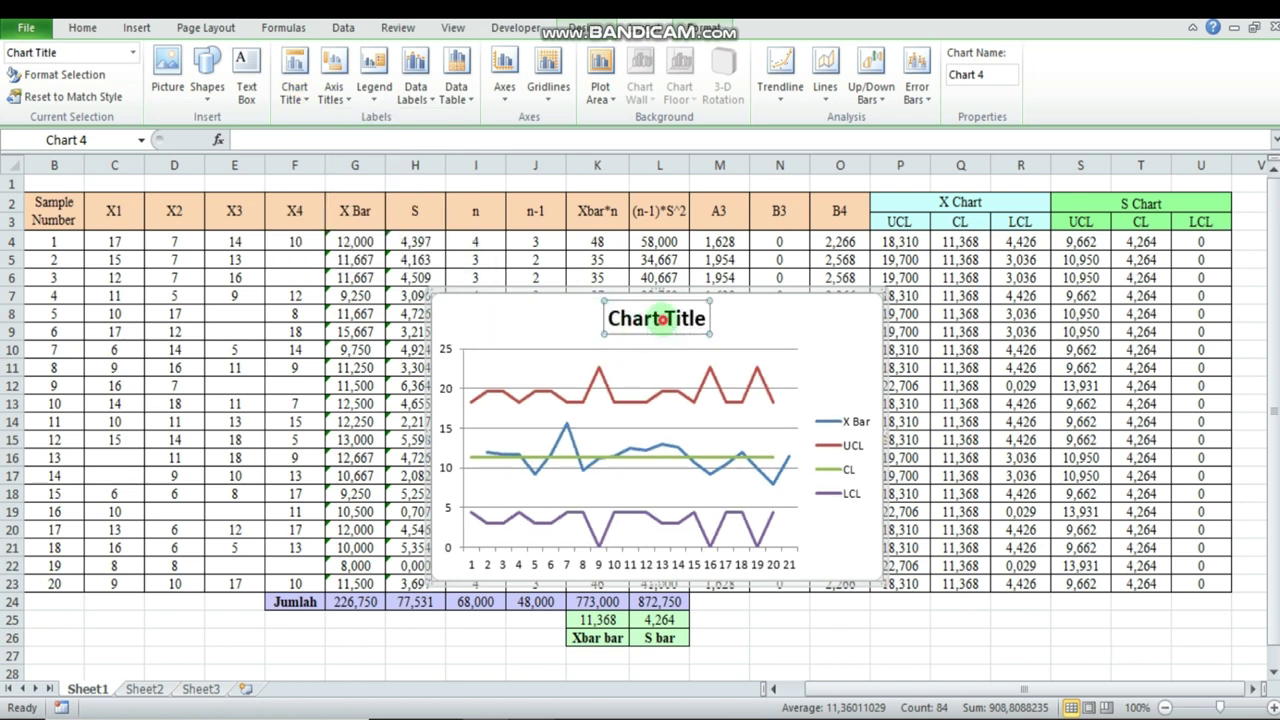
drag(661, 319, 727, 318)
key(BackSpace)
key(BackSpace)
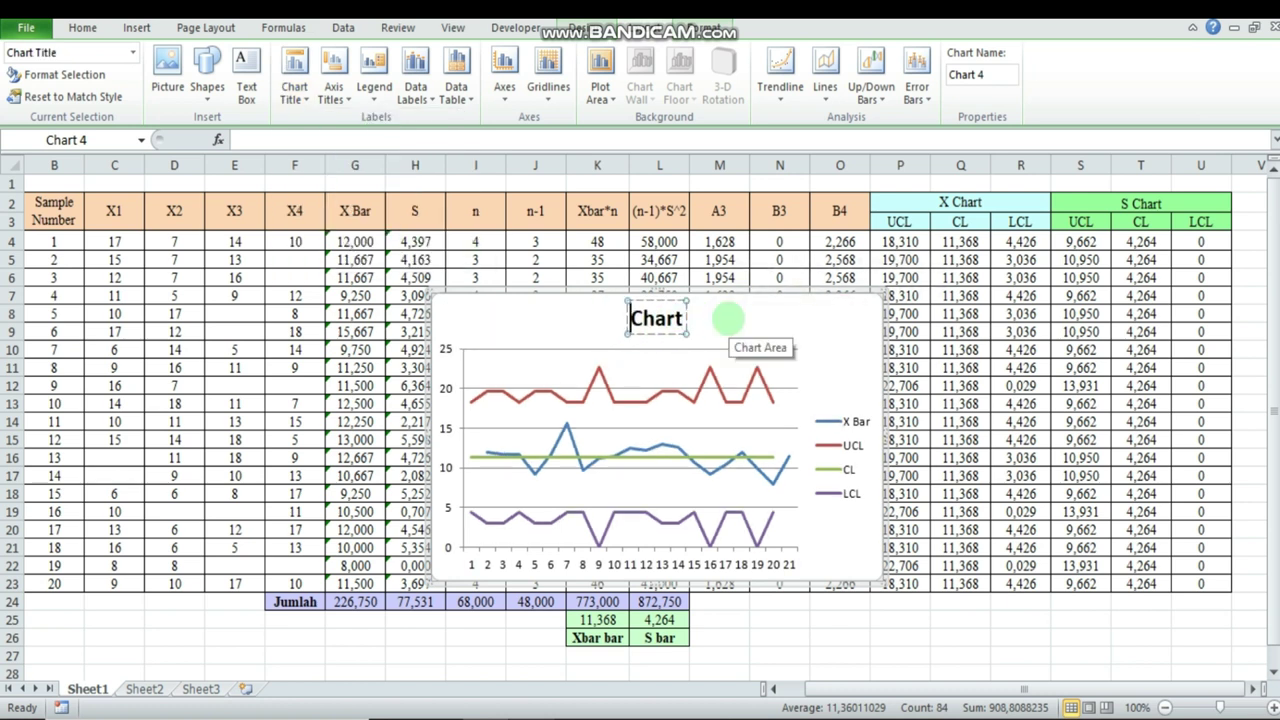
key(Home)
text(X)
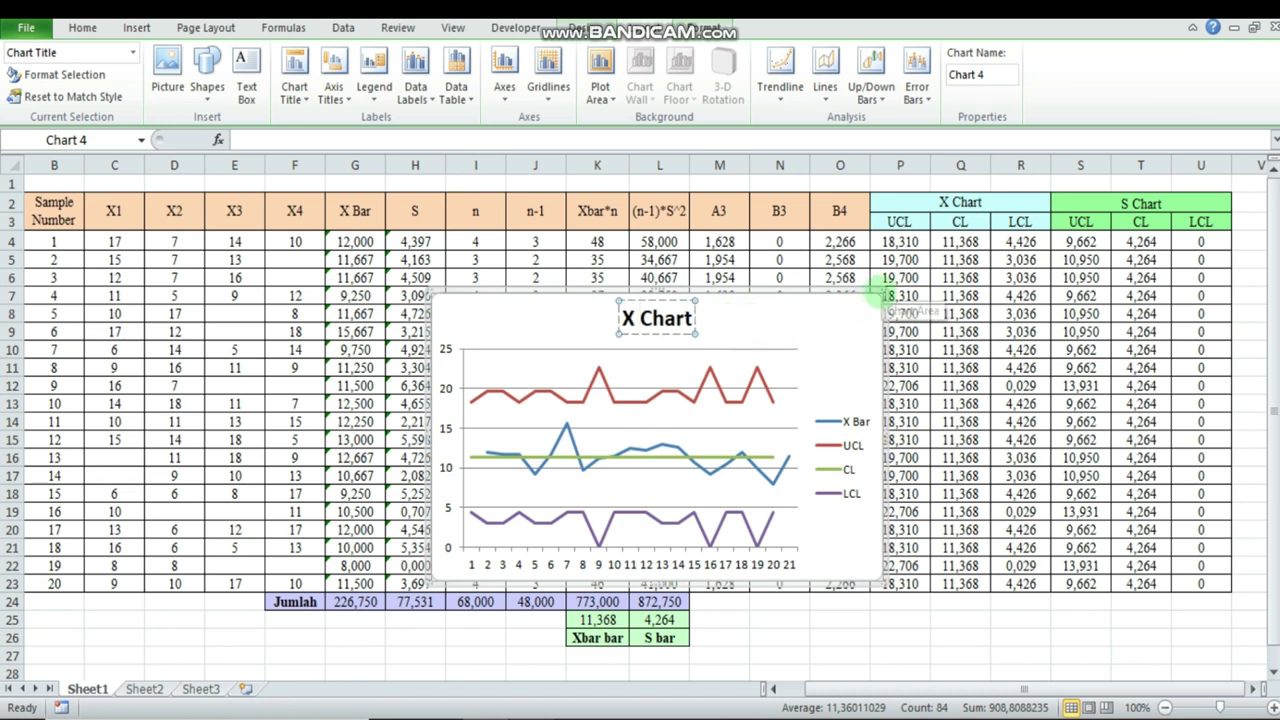
- Shrink the X Chart and place it below the table, beneath columns M to R
click(757, 445)
drag(760, 390, 1016, 621)
drag(1273, 388, 1273, 396)
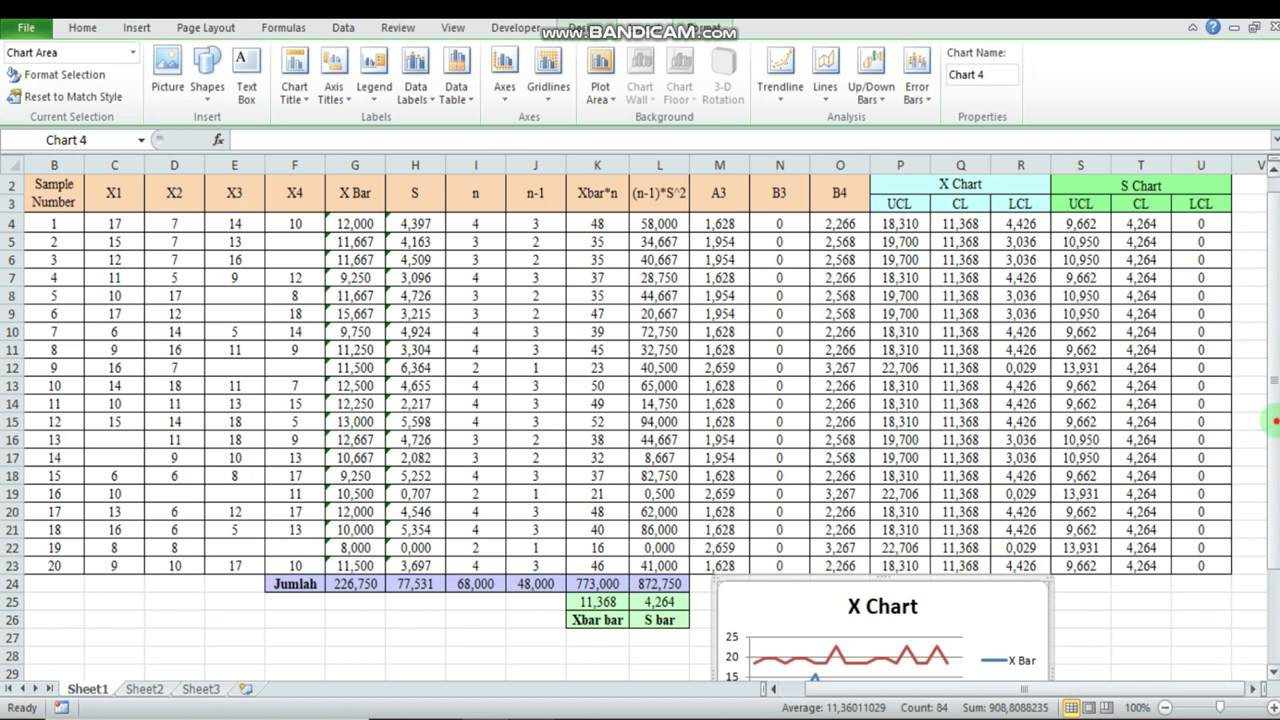
- Adjust the X Bar series of the X Chart so its values cover only the 20 sample rows, G4:G23
scroll(1268, 516, down, 2)
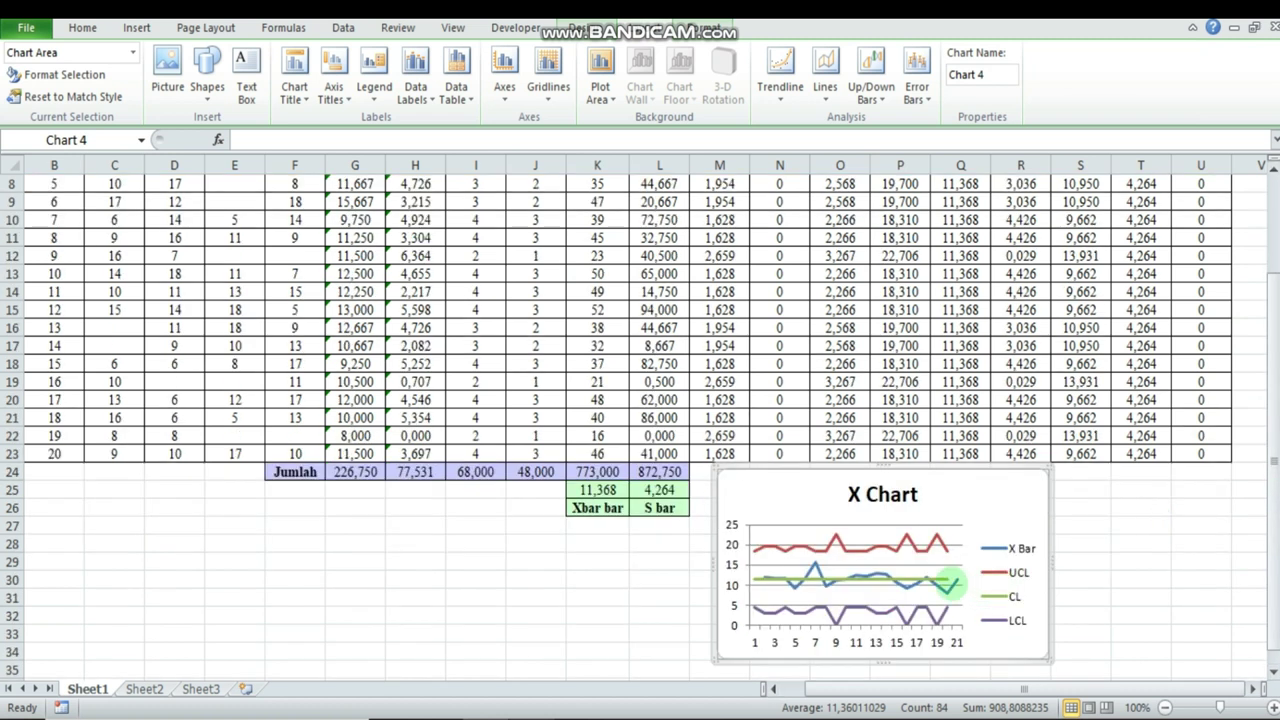
click(948, 585)
click(942, 585)
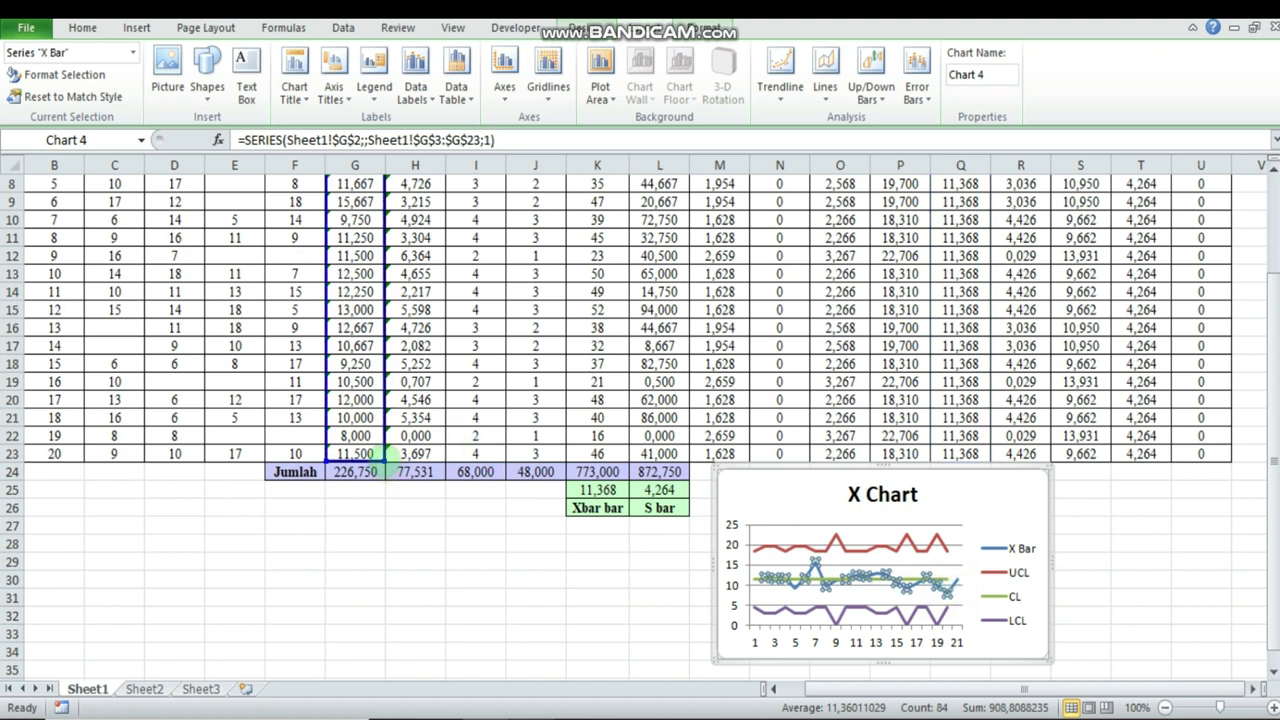
drag(384, 450, 374, 444)
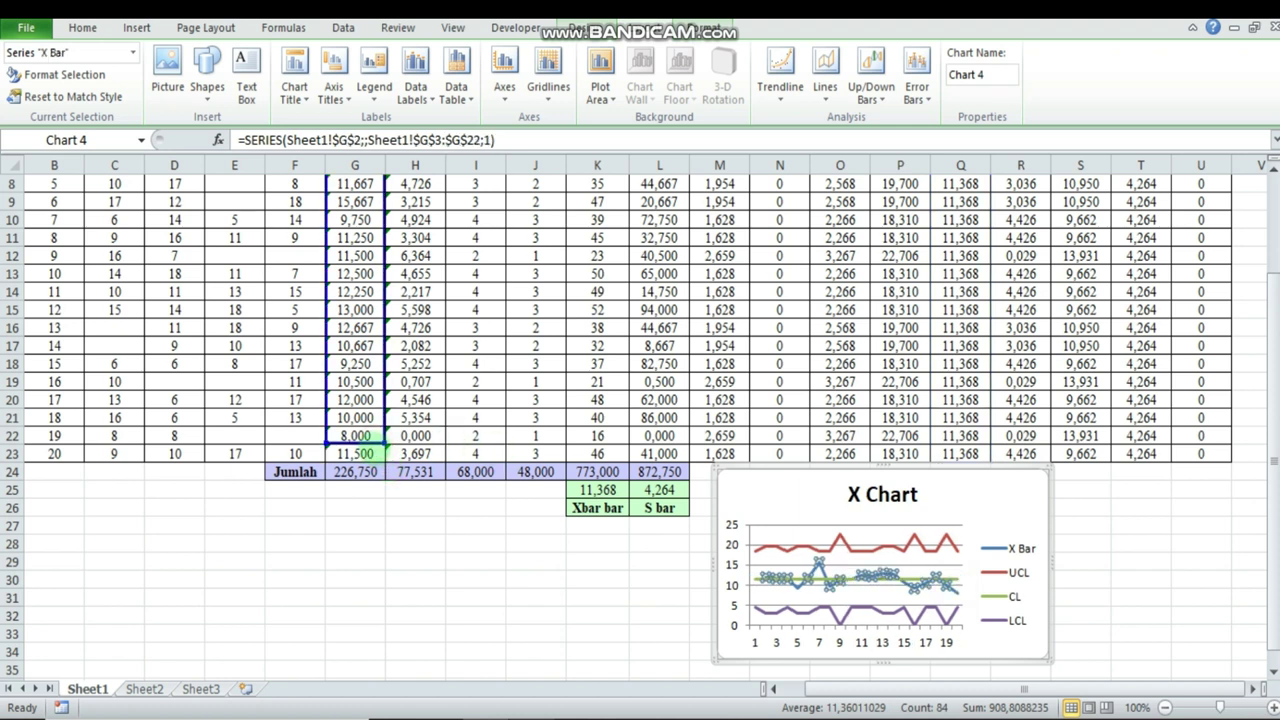
click(1130, 597)
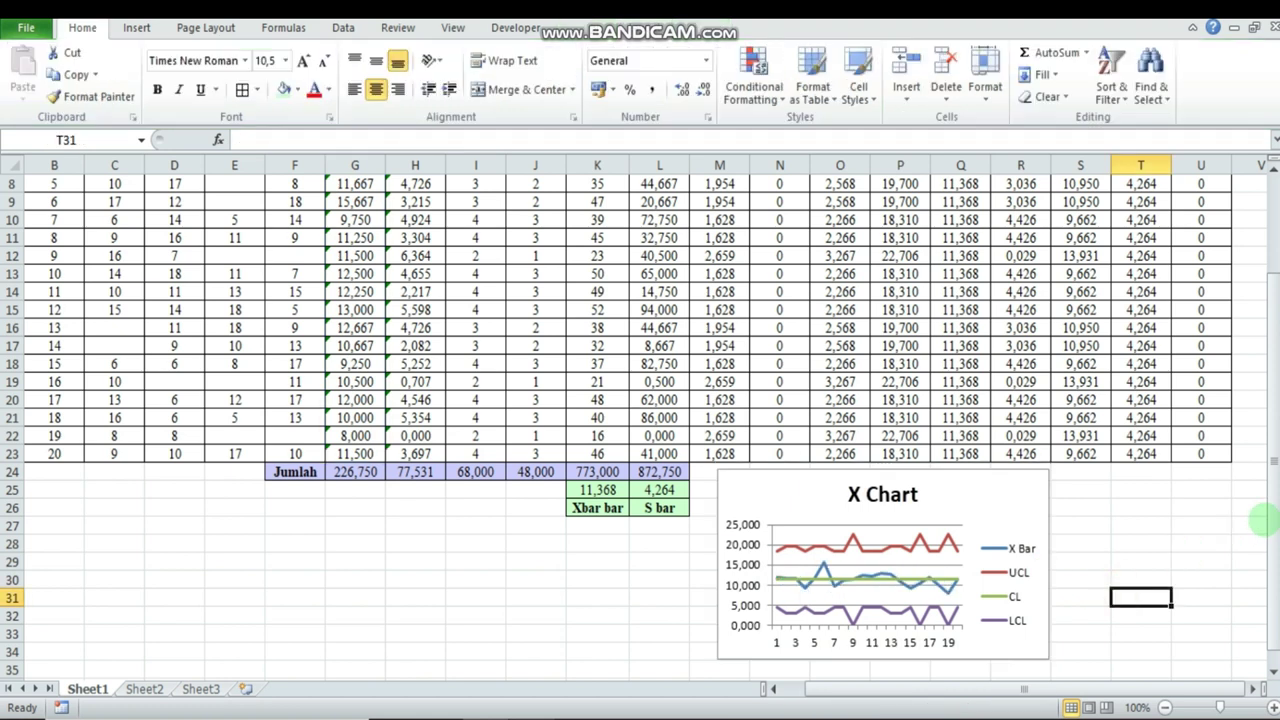
- Insert a basic 2-D line chart from the S column and the S Chart UCL, CL and LCL columns, headers included
drag(1272, 521, 1271, 505)
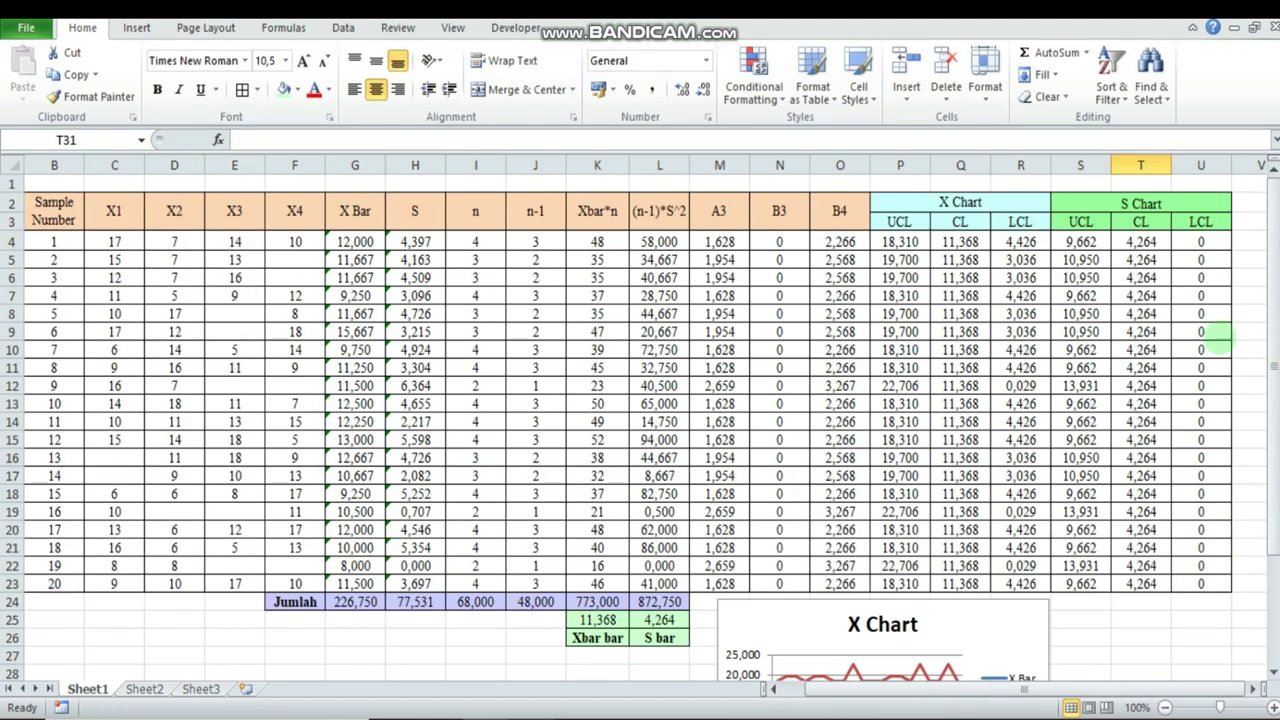
drag(414, 212, 414, 586)
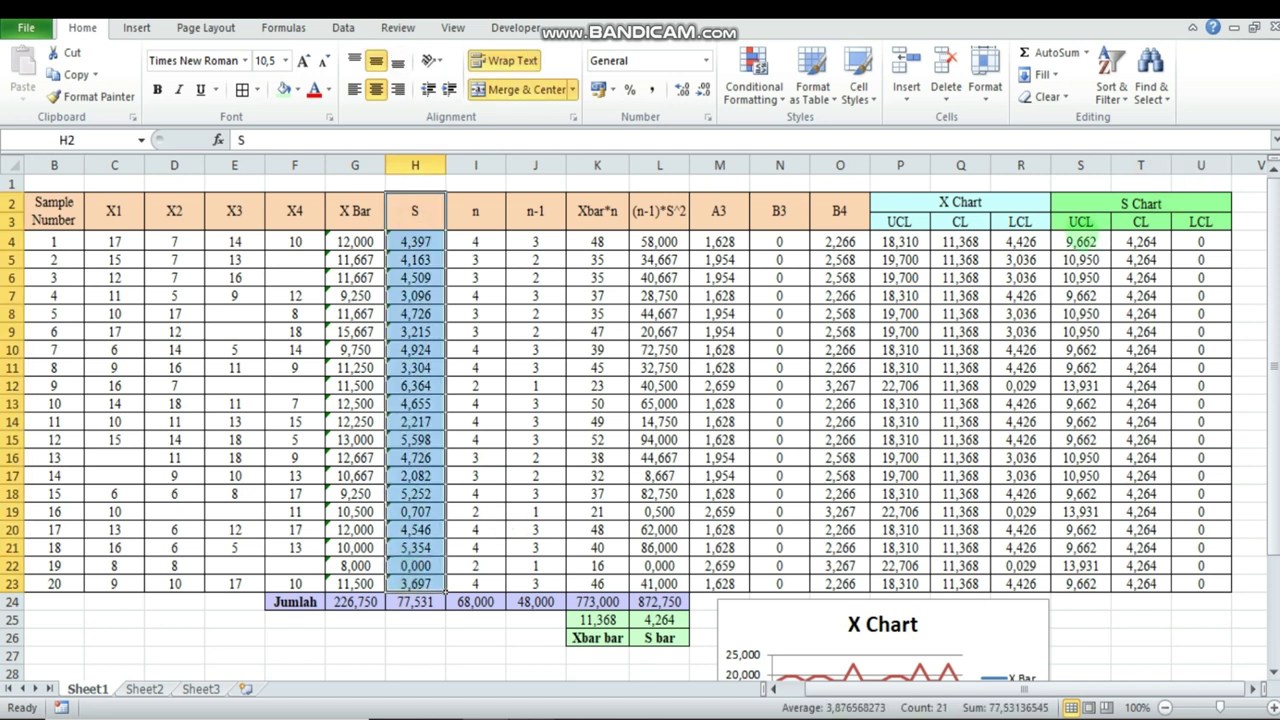
drag(1080, 222, 1194, 584)
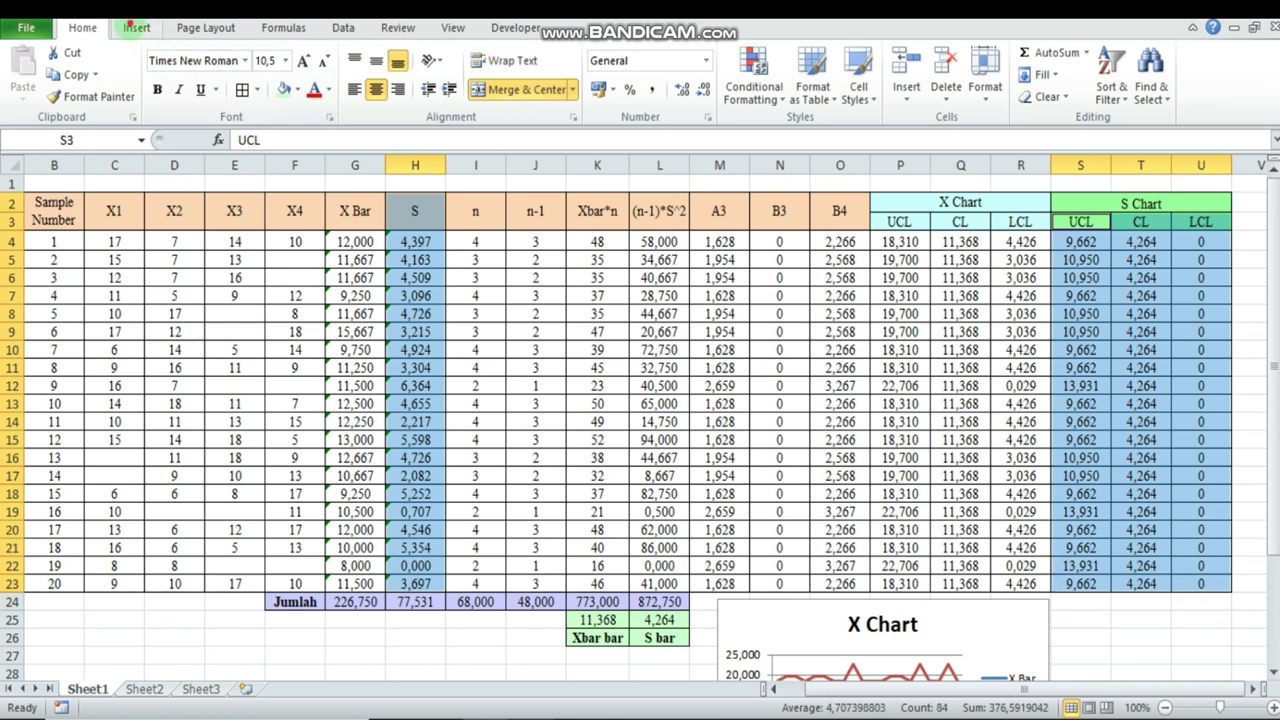
click(136, 27)
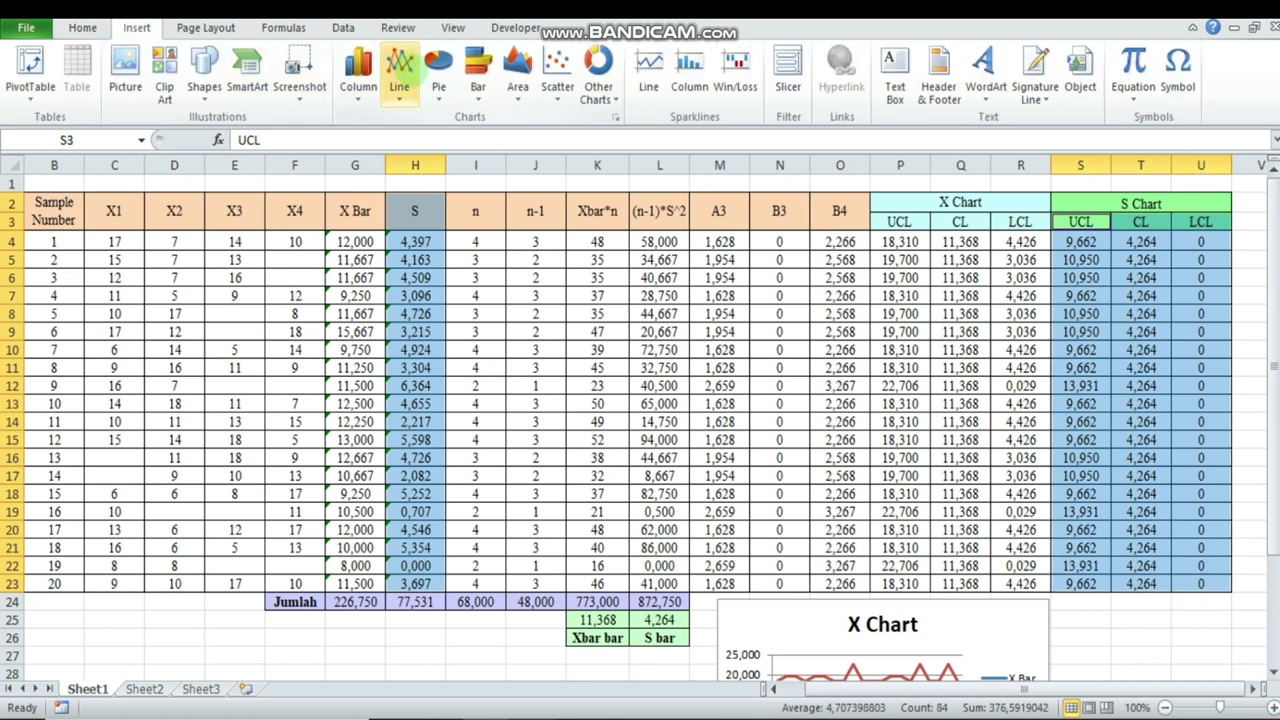
click(400, 70)
click(412, 155)
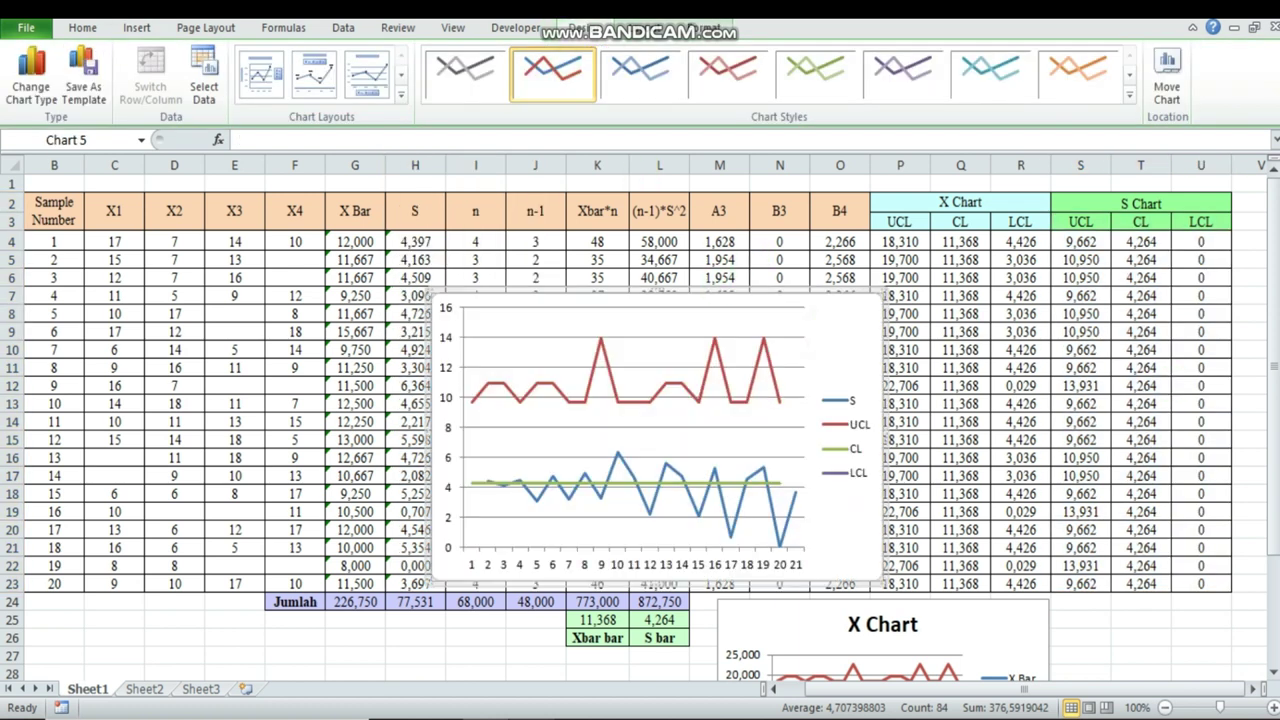
- Add a title above the new line chart and change its text to "S Chart"
click(637, 27)
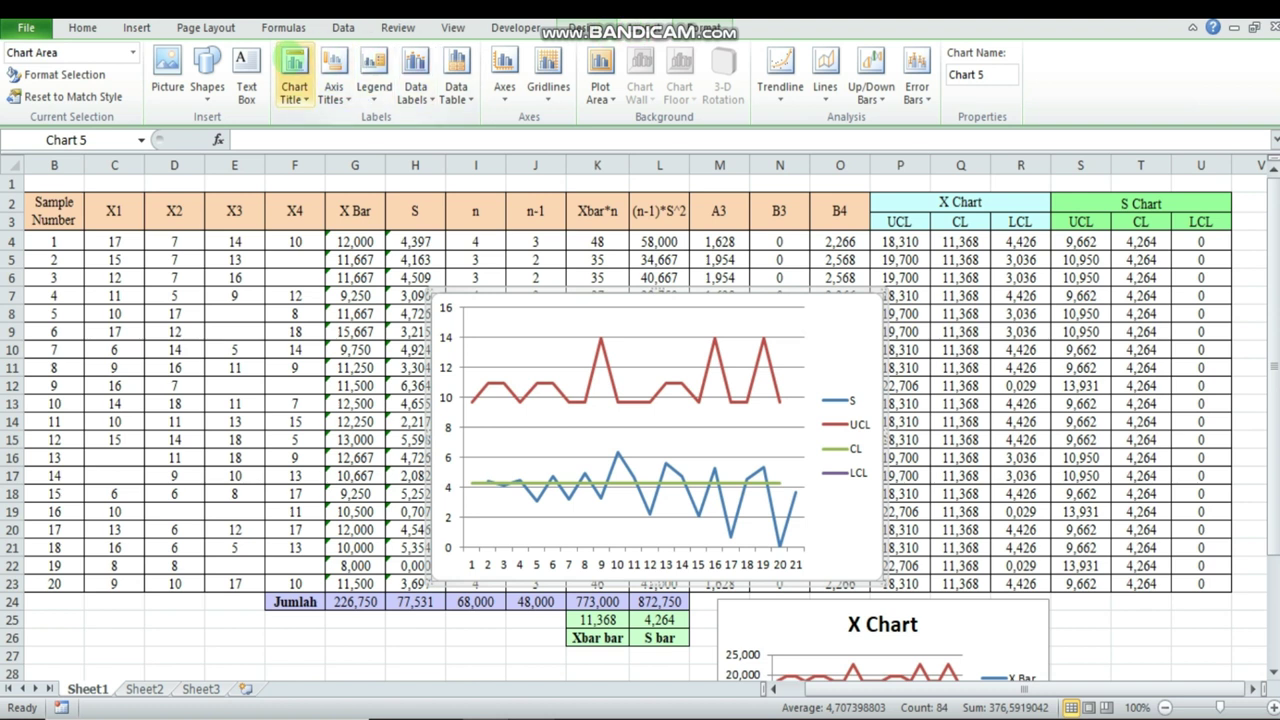
click(294, 80)
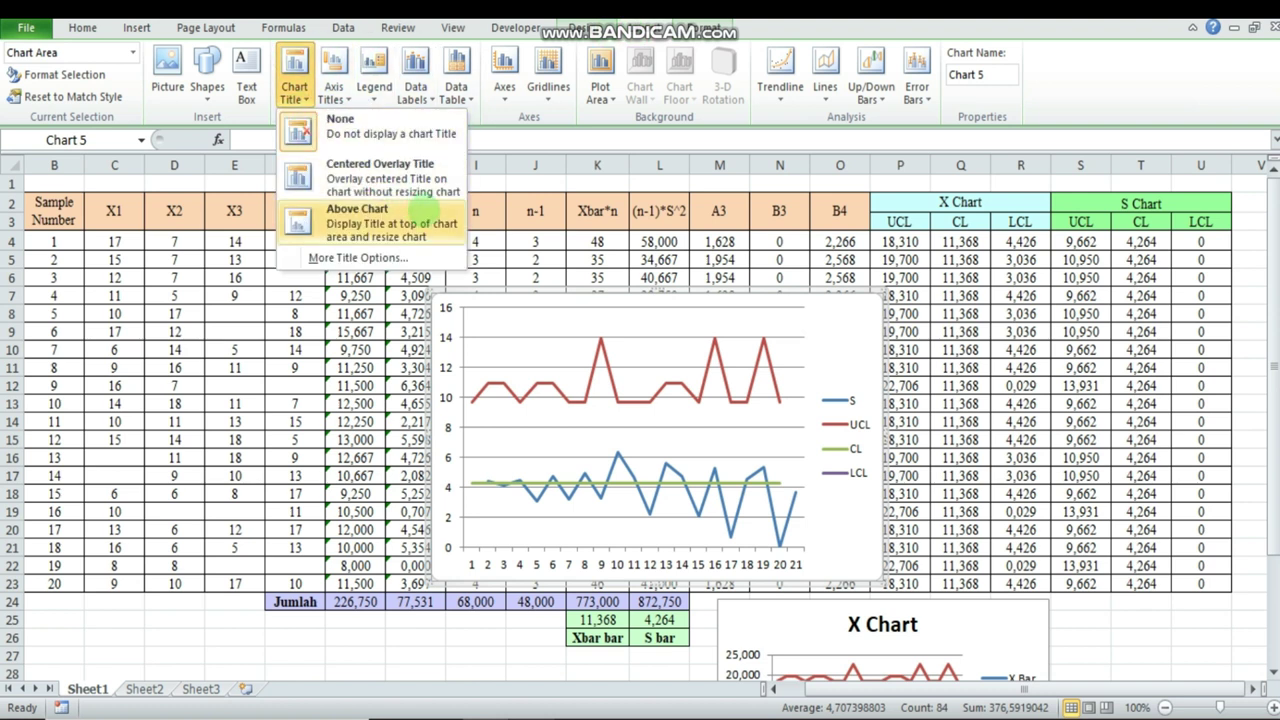
click(424, 211)
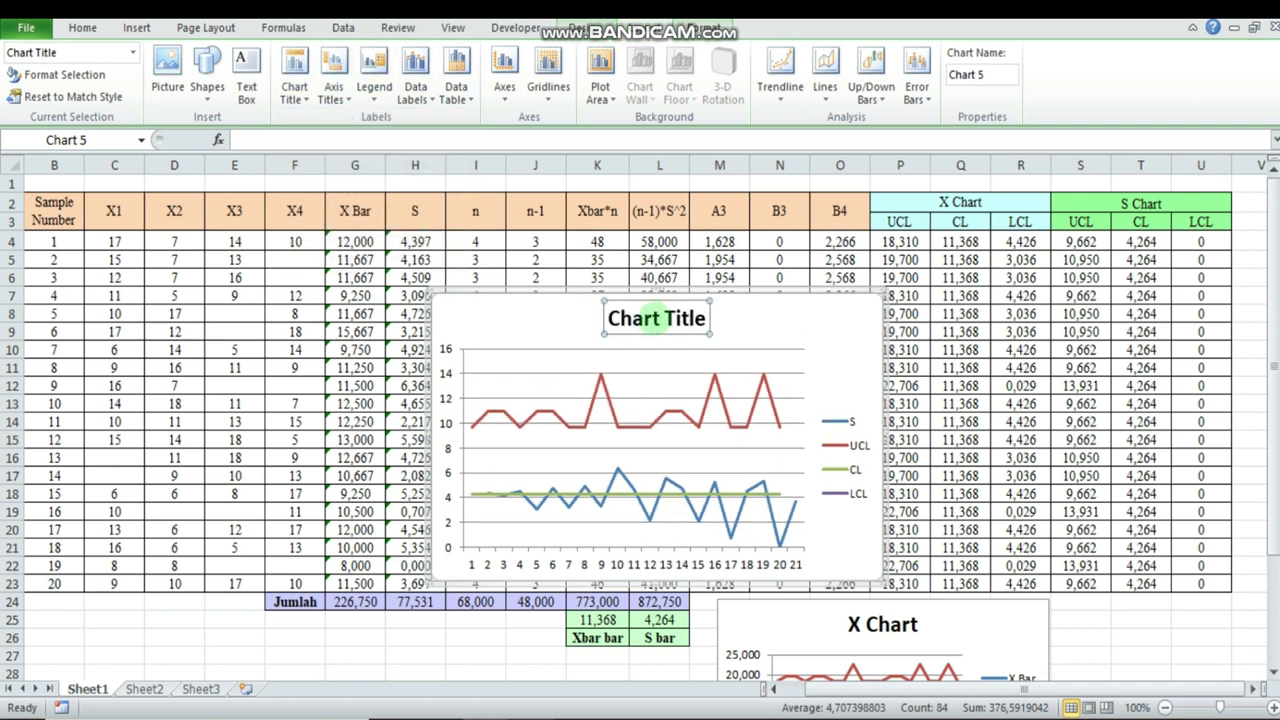
click(660, 320)
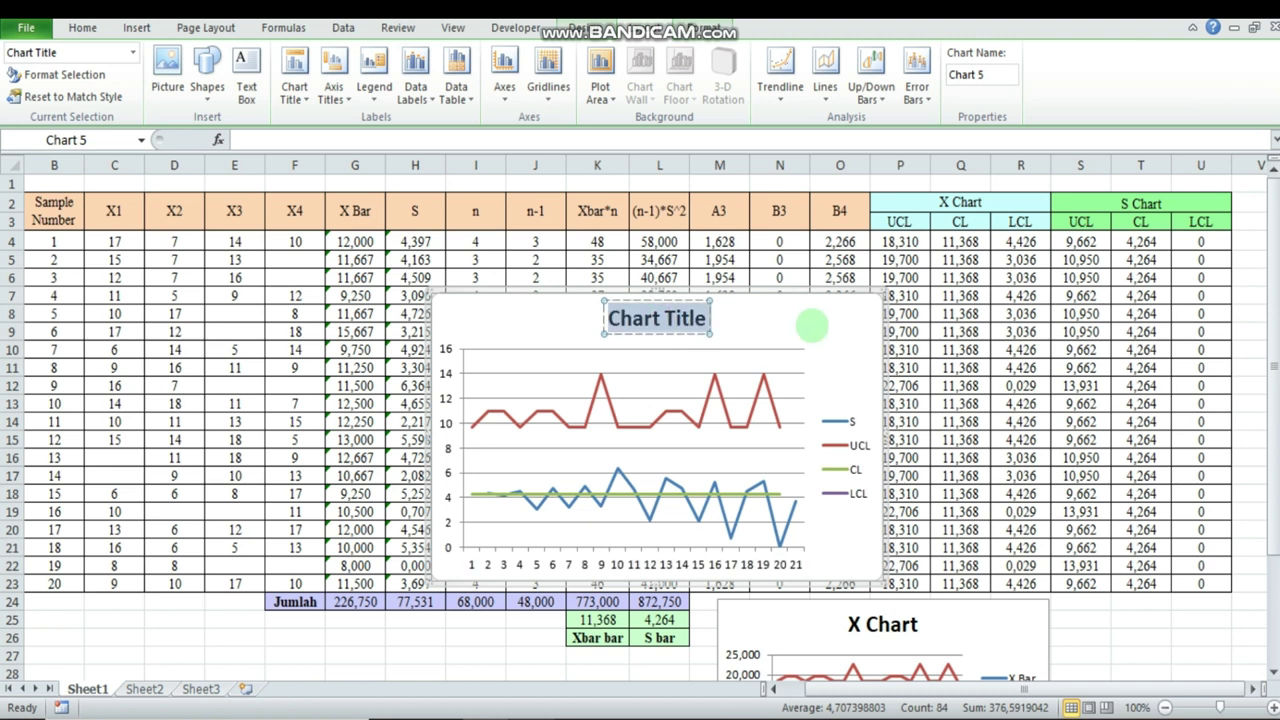
double_click(670, 318)
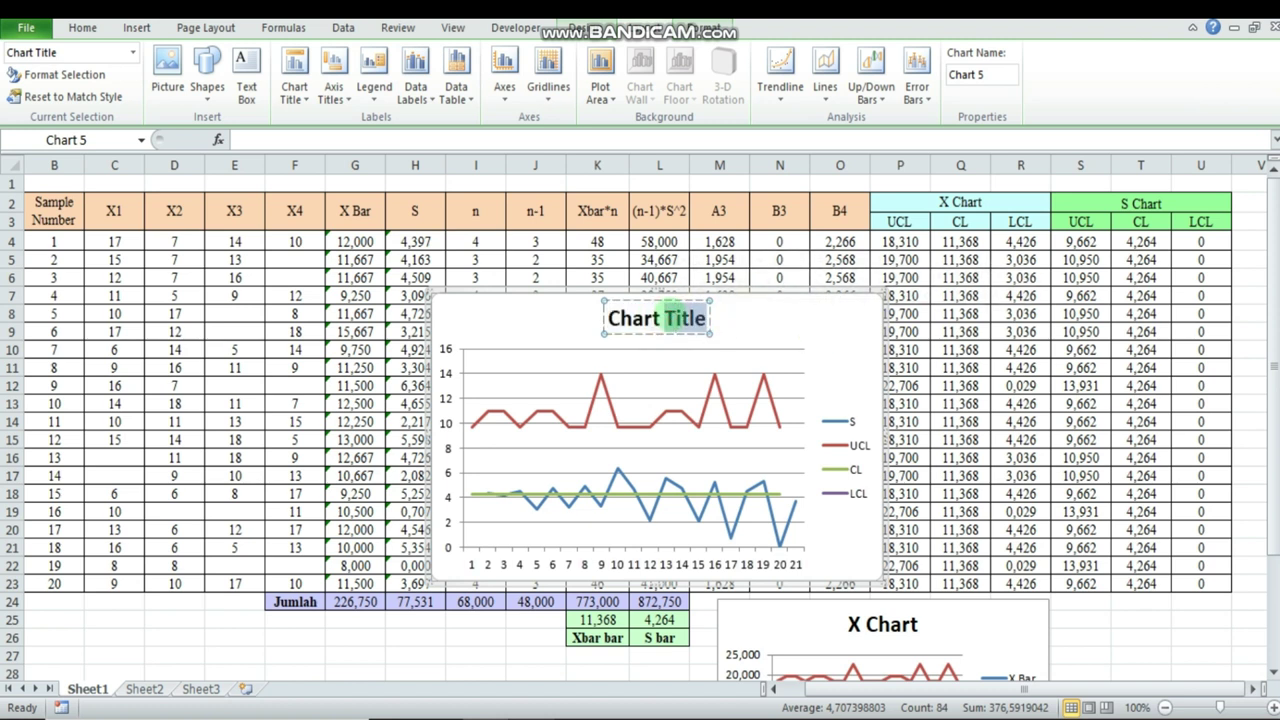
key(BackSpace)
text(S Chart)
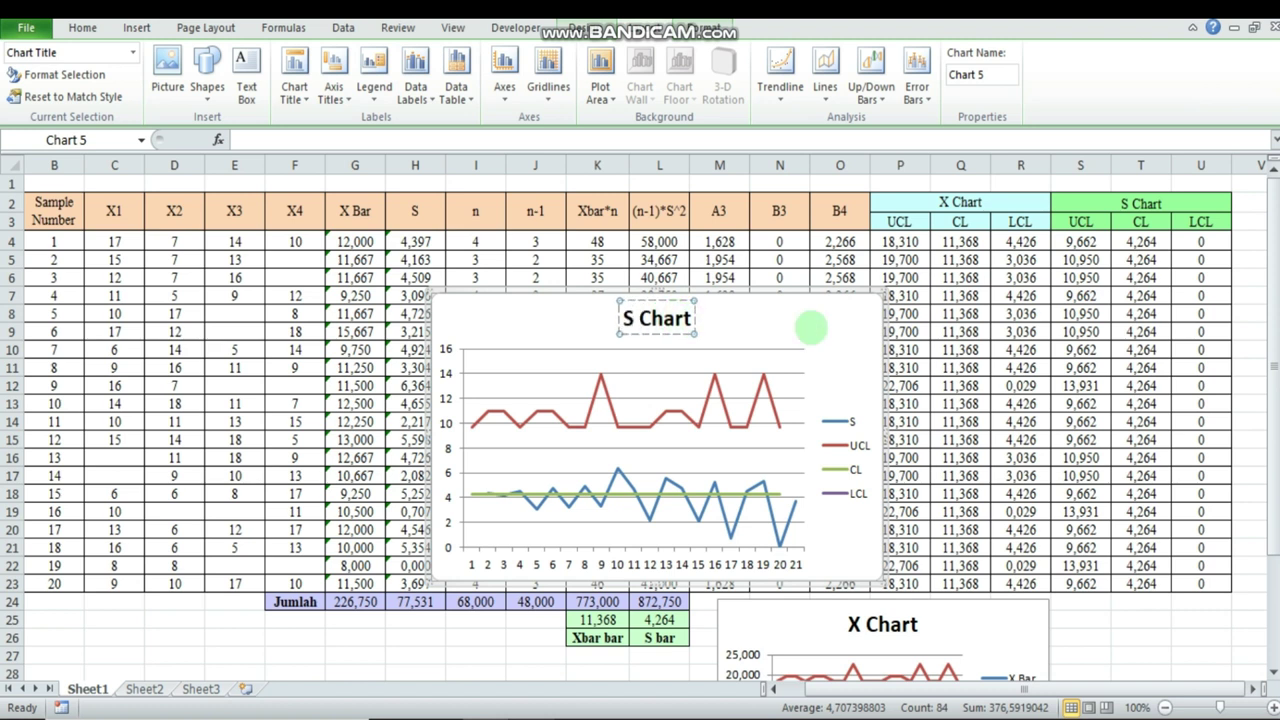
- Shrink the S Chart and place it below the table, beside the X Chart and beneath columns S to X
click(866, 297)
drag(871, 292, 735, 380)
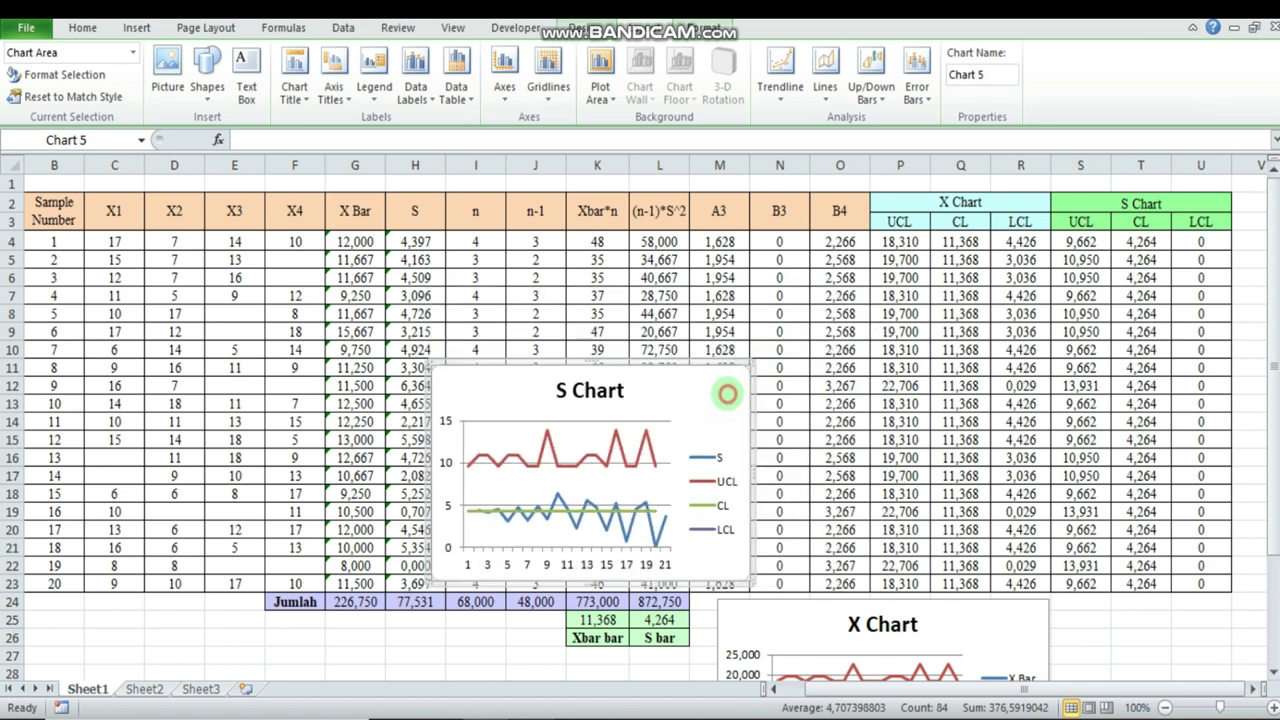
scroll(1206, 611, right, 2)
drag(1224, 611, 1228, 629)
drag(1266, 465, 1171, 608)
- Adjust the S series of the S Chart so its values cover only the 20 sample rows, H4:H23
click(1164, 630)
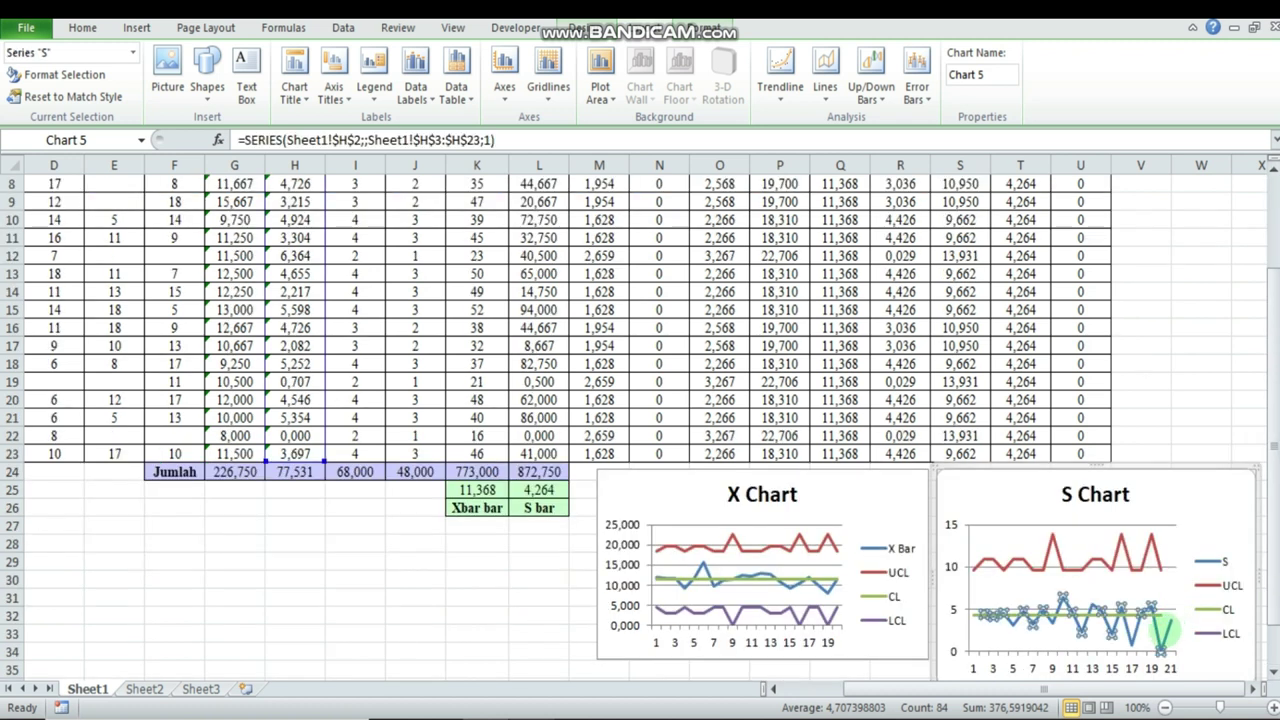
drag(325, 458, 323, 437)
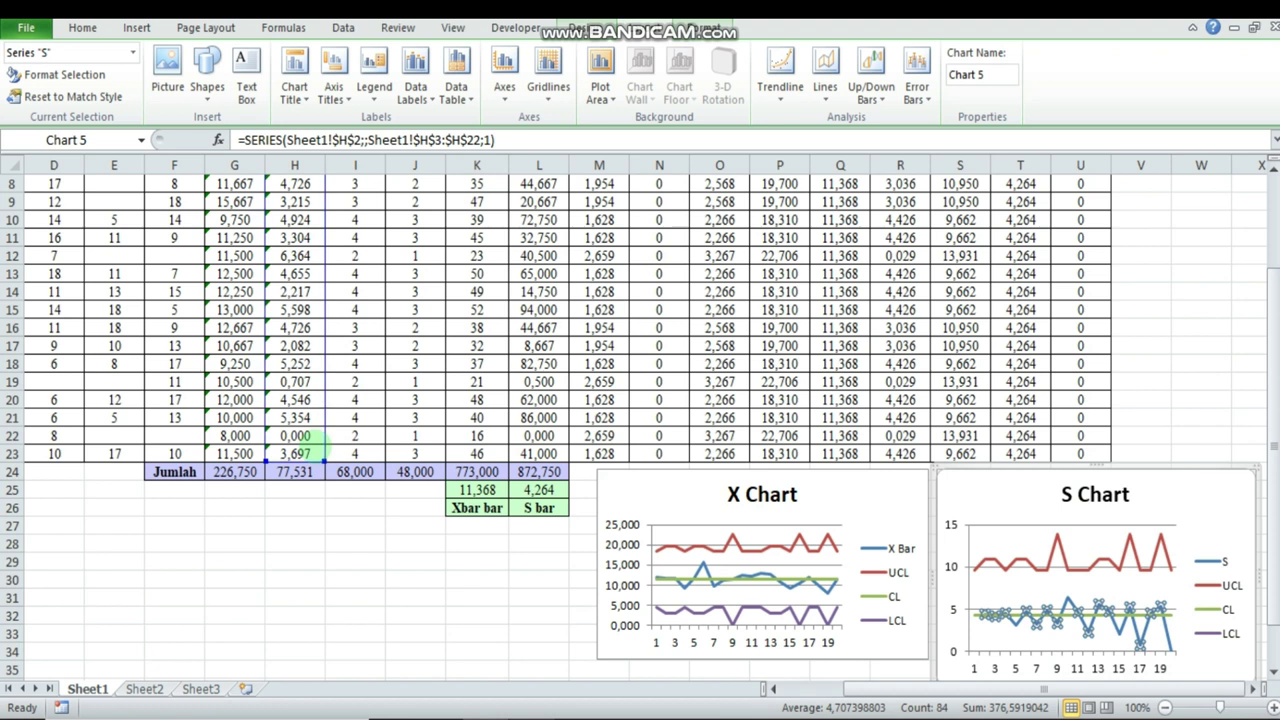
click(510, 592)
drag(1268, 399, 1268, 394)
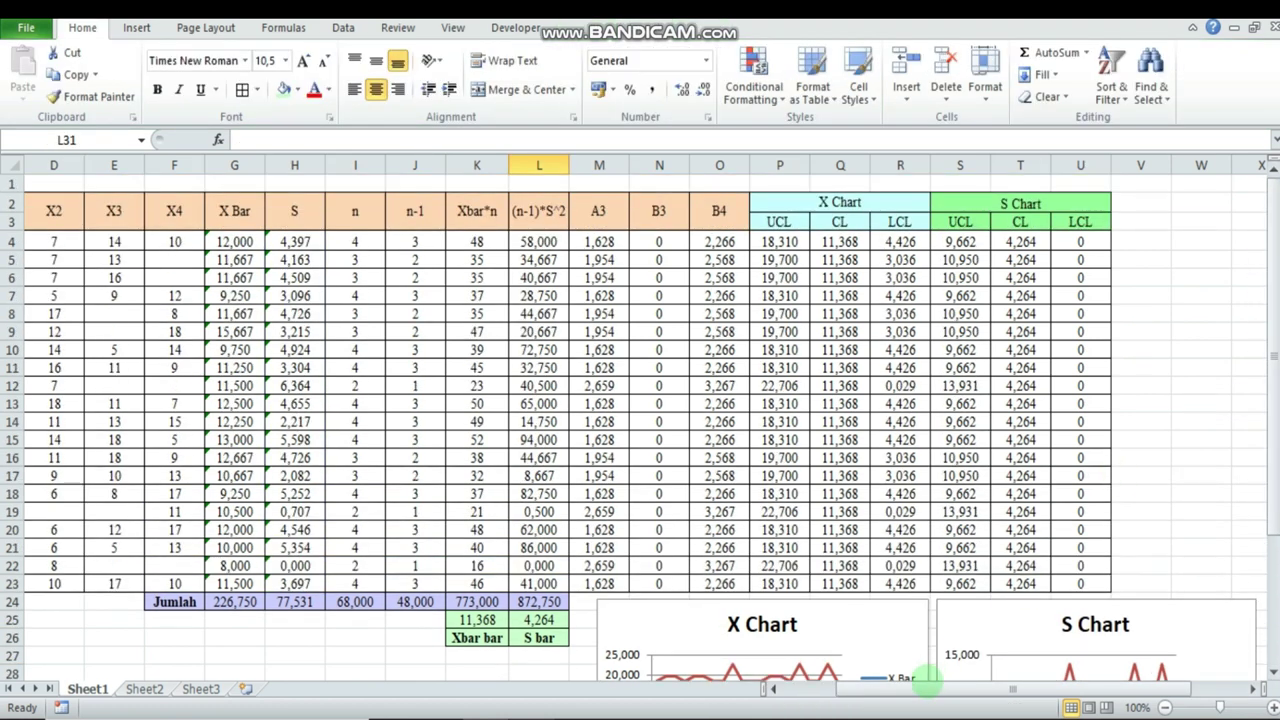
drag(928, 683, 872, 689)
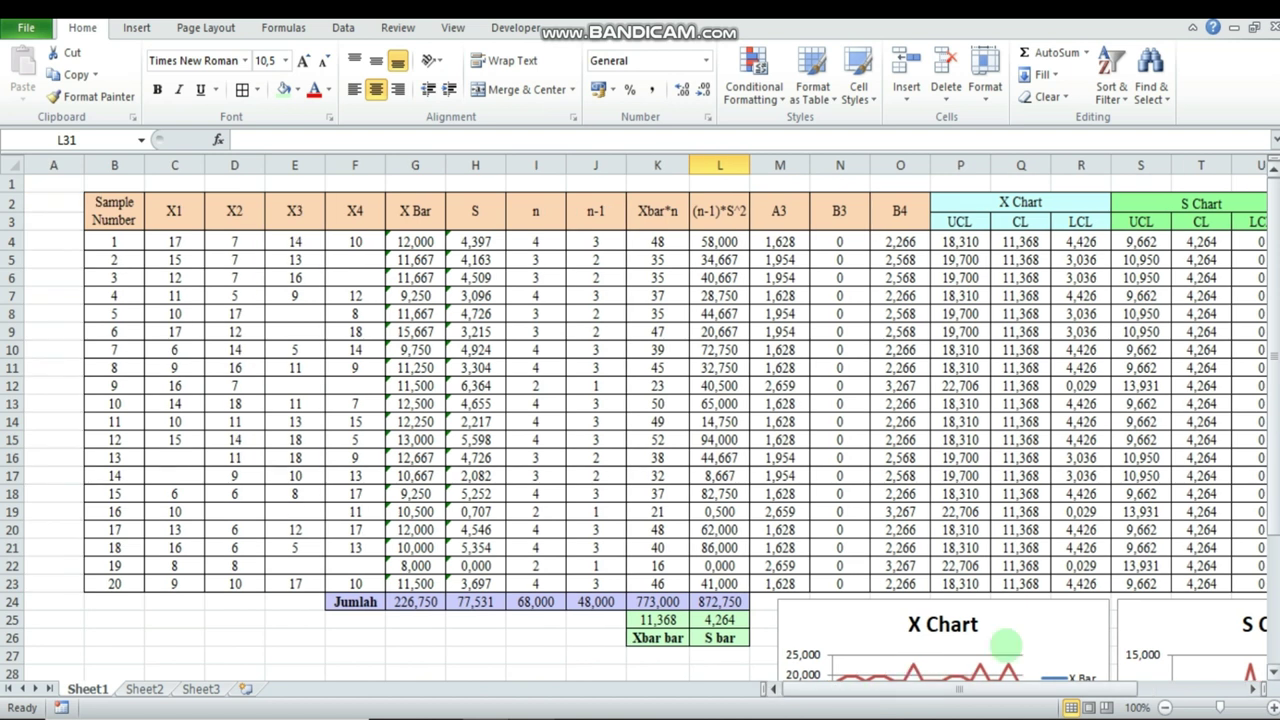
drag(976, 685, 1002, 684)
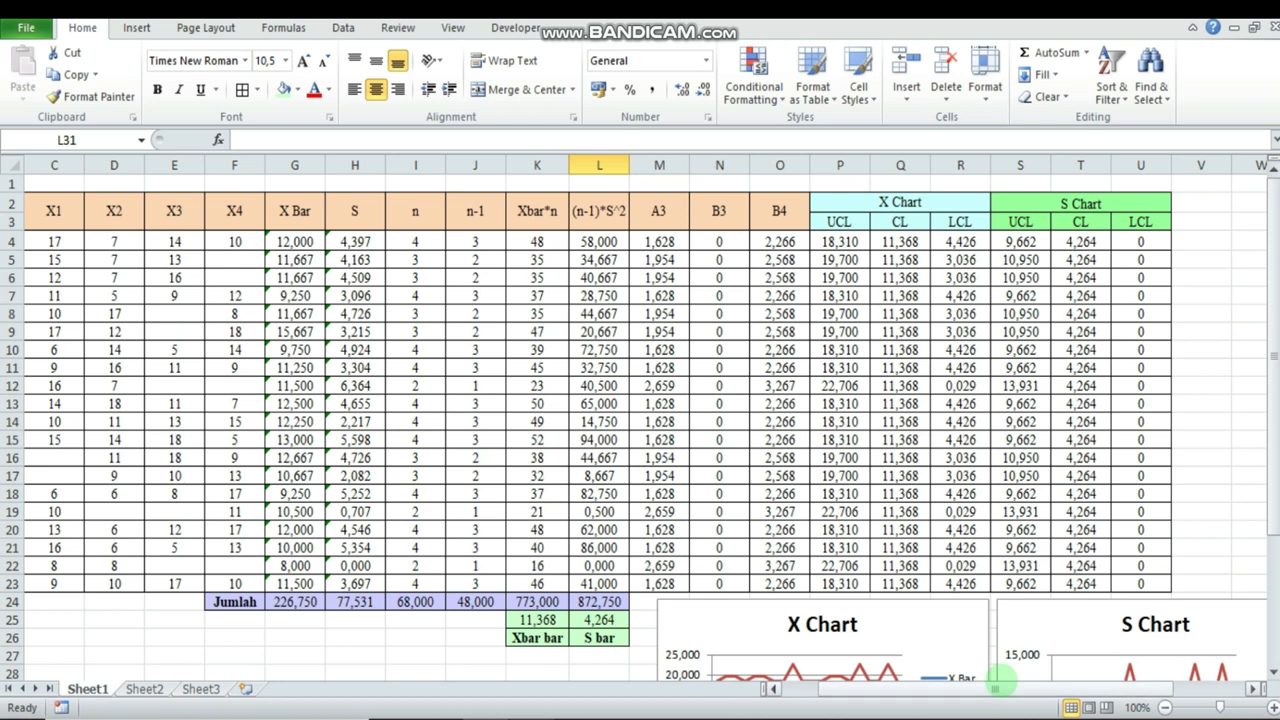